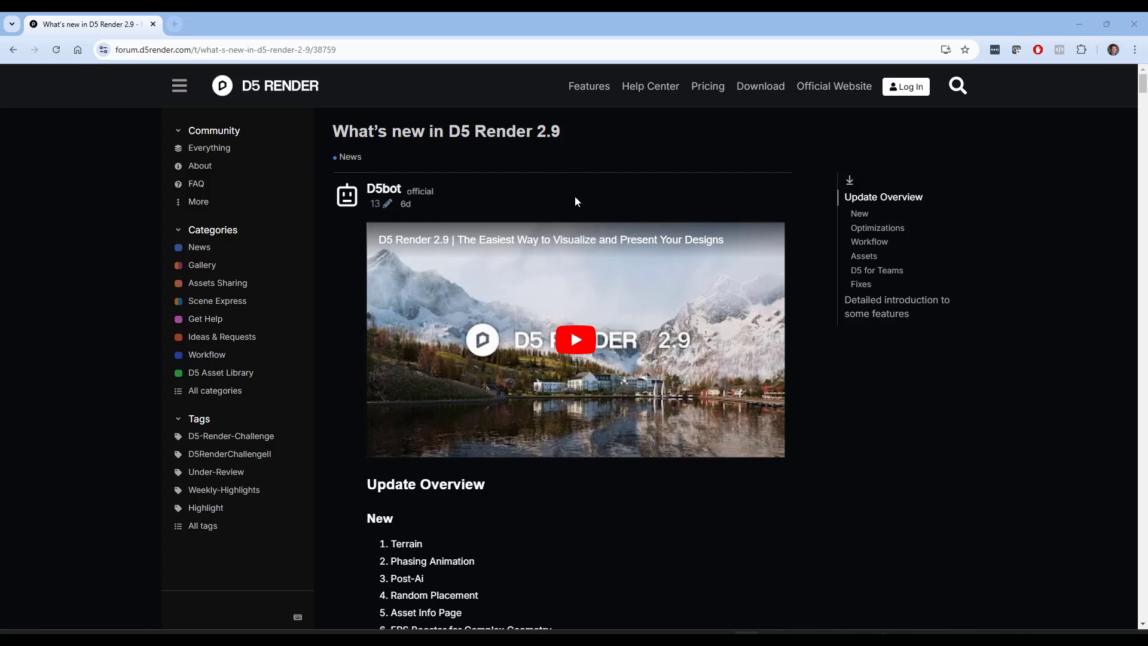
Look through the D5 Render 2.9 release notes, from the update overview to the detailed feature introduction.
scroll(584, 200, "down", 20)
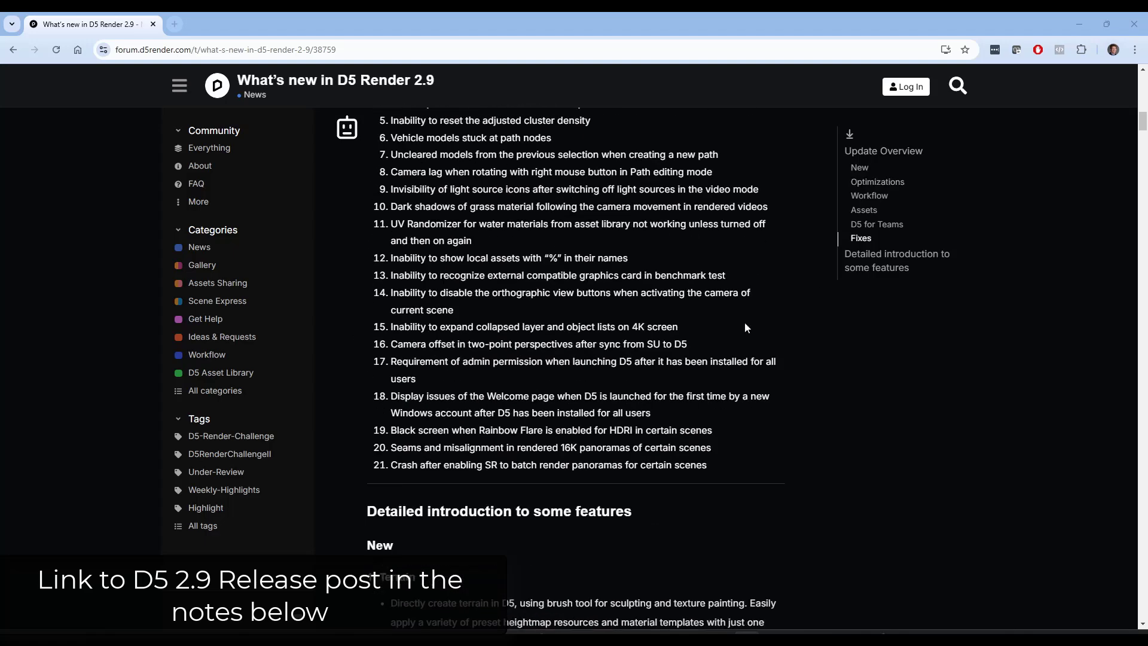
scroll(616, 389, "down", 7)
scroll(658, 410, "up", 7)
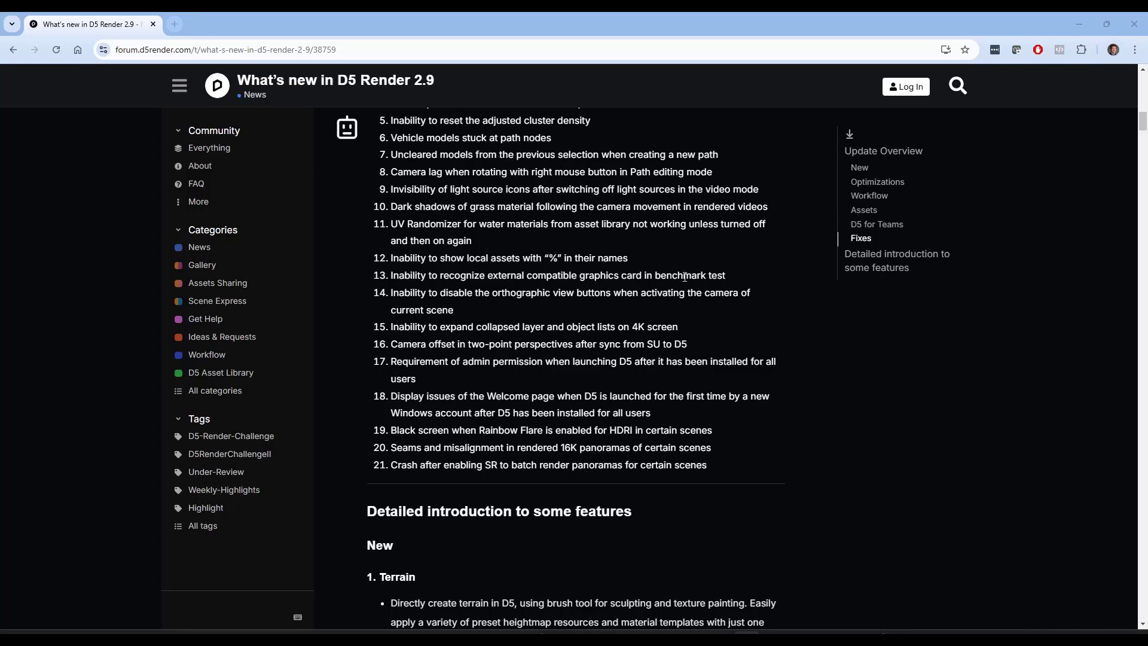
scroll(695, 276, "down", 7)
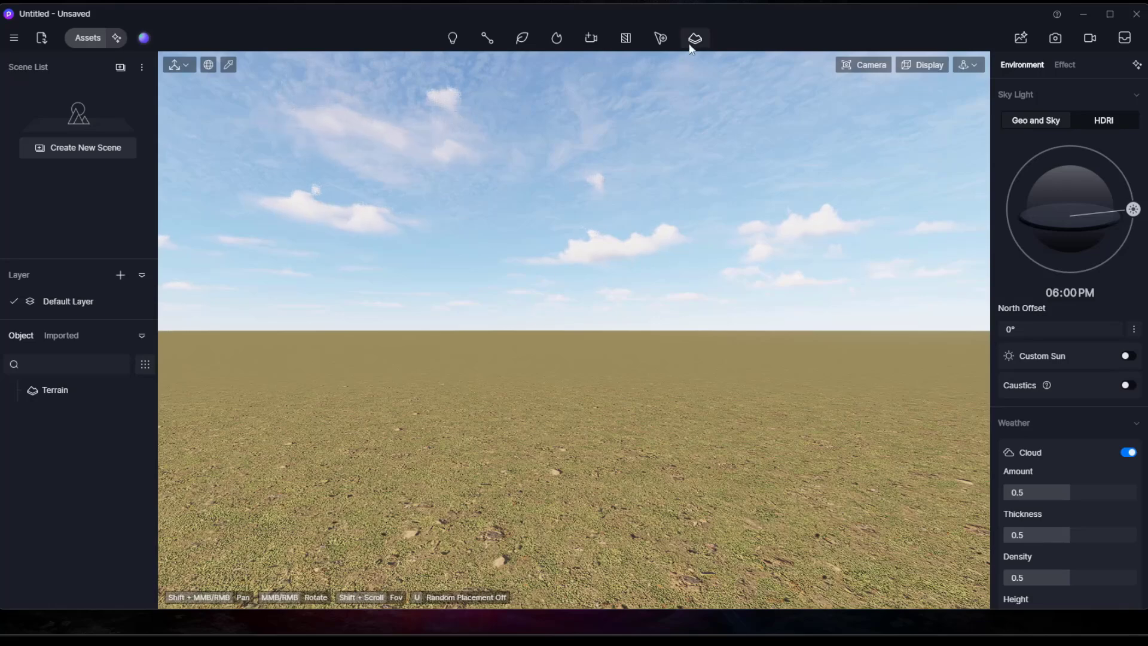
Start terrain sculpting and raise a cluster of rocky hills on the flat ground with brush size 20 and strength 50.
middle_click_drag(593, 368, 555, 471)
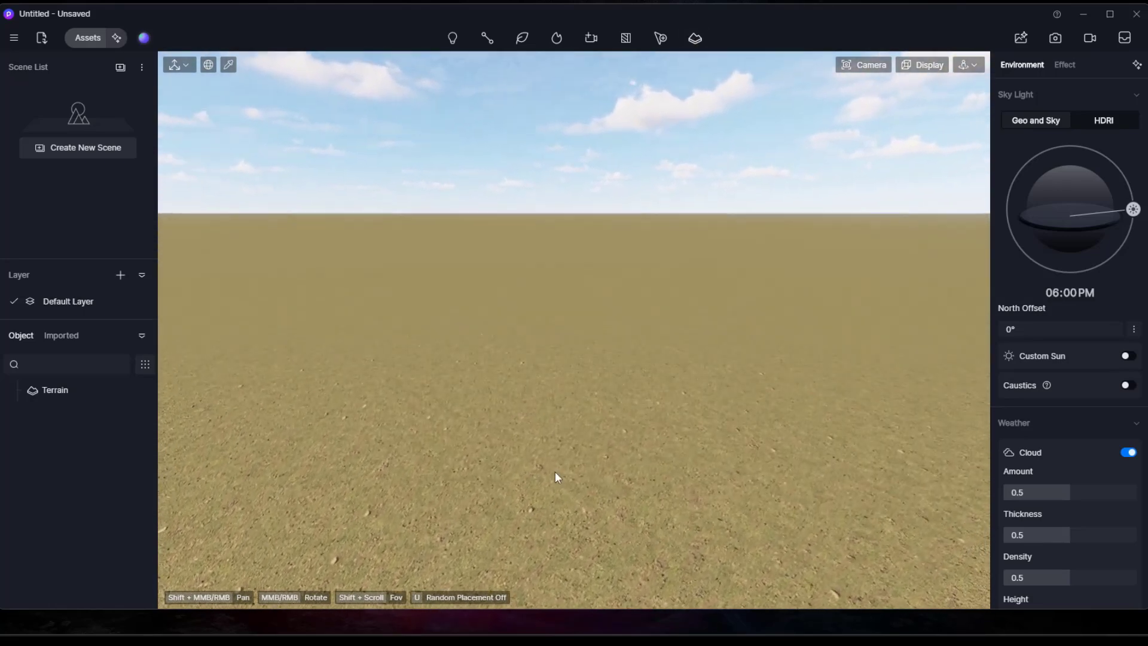
left_click(694, 40)
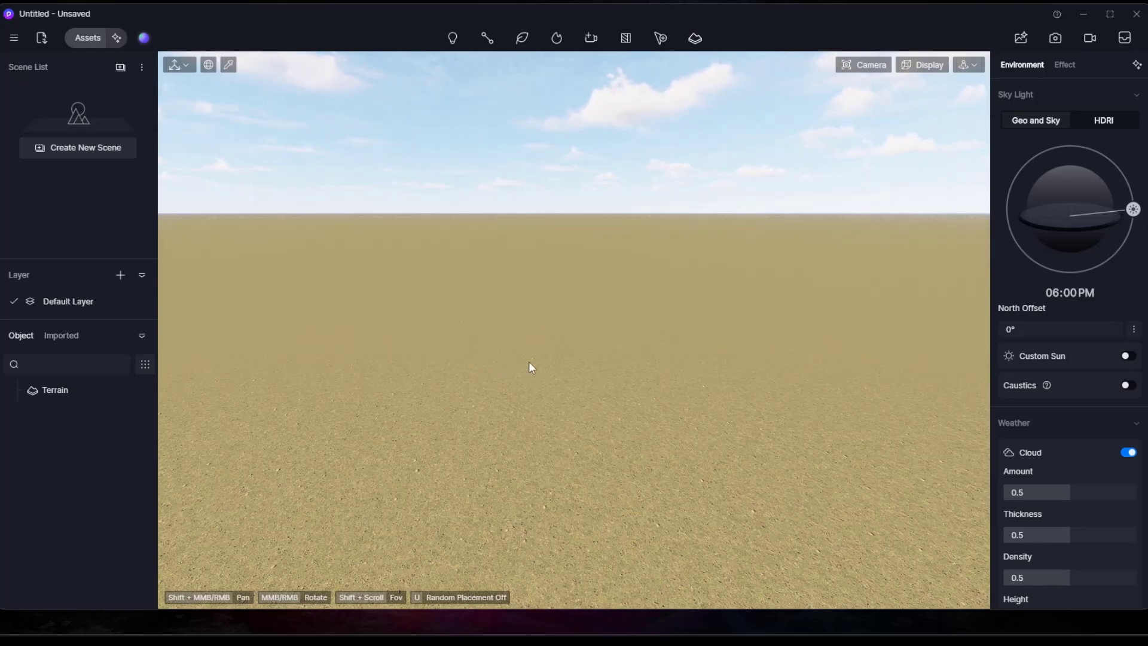
right_click_drag(543, 351, 544, 380)
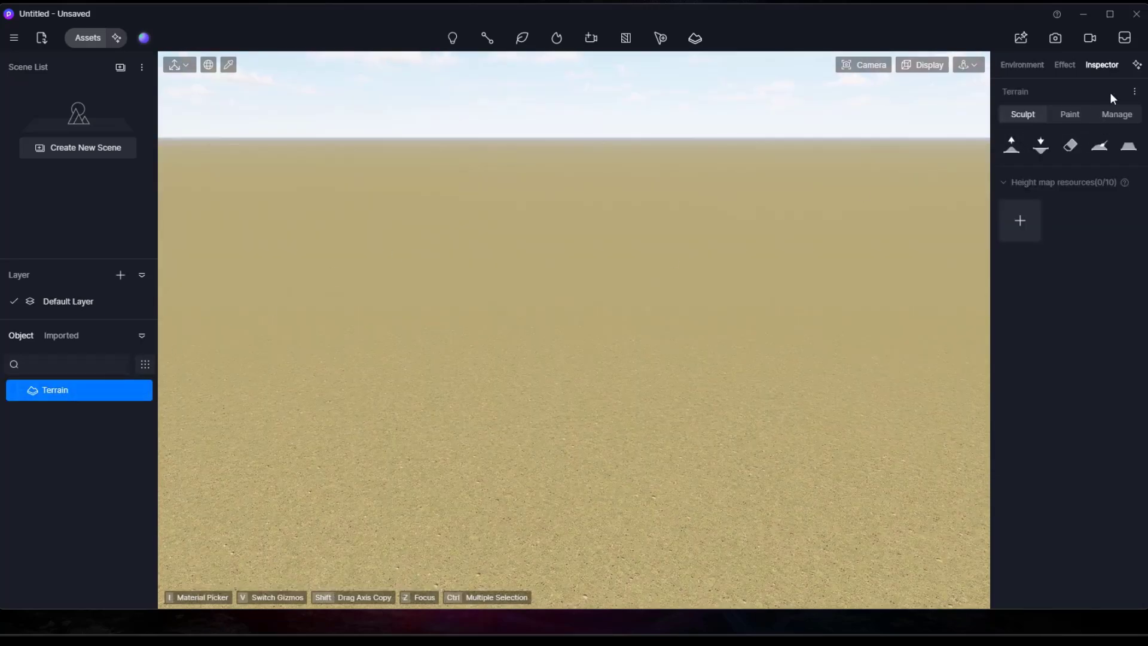
left_click(1012, 145)
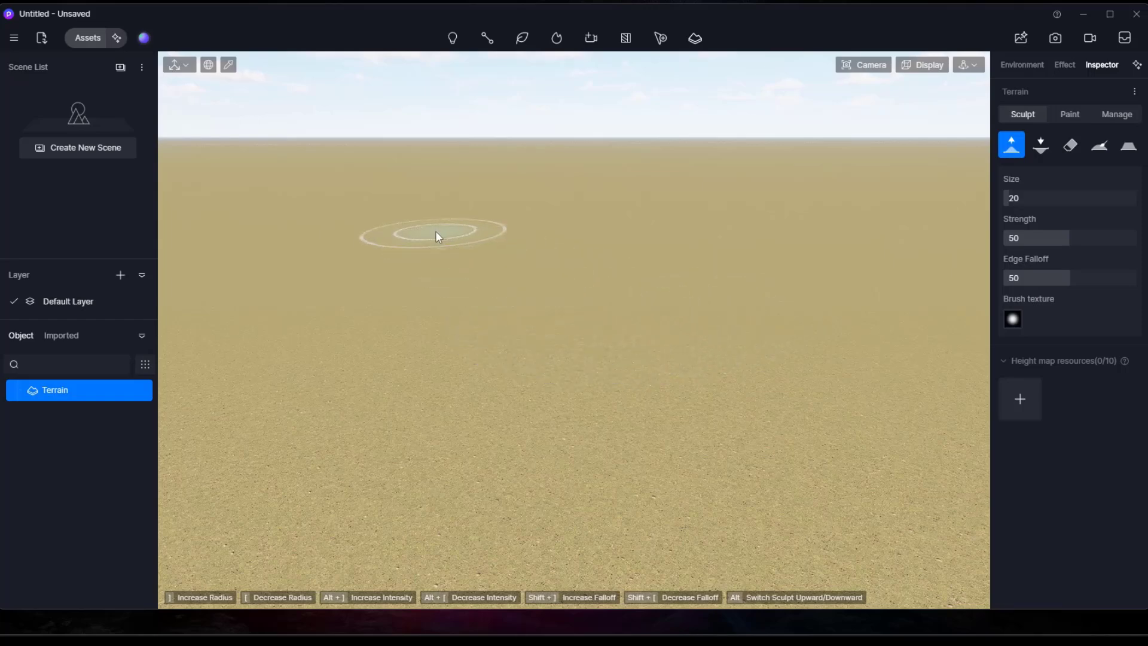
left_click_drag(437, 236, 706, 249)
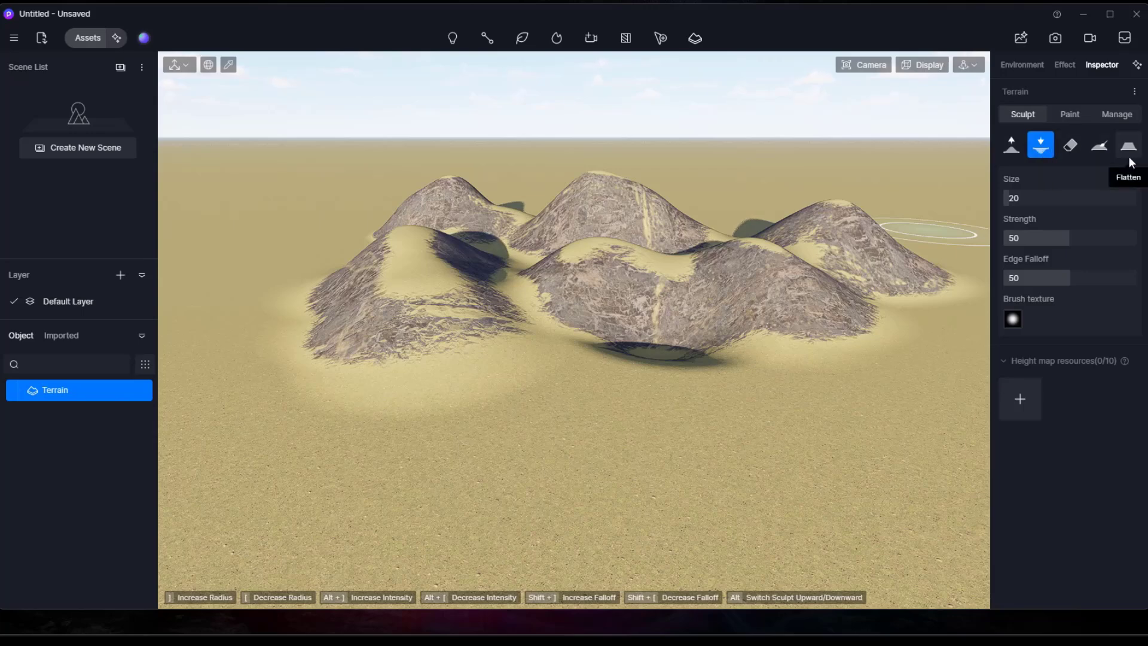
Flatten part of the peaks in the hill cluster with the Flatten brush at size 20.
mouse_move(765, 267)
left_mouse_down()
mouse_move(759, 259)
mouse_move(679, 331)
mouse_move(512, 352)
mouse_move(774, 396)
mouse_move(421, 426)
mouse_move(364, 365)
mouse_move(434, 312)
mouse_move(527, 302)
mouse_move(755, 322)
mouse_move(540, 310)
mouse_move(708, 312)
mouse_move(632, 327)
mouse_move(827, 349)
mouse_move(551, 217)
mouse_move(654, 295)
mouse_move(795, 282)
mouse_move(755, 255)
mouse_move(560, 307)
mouse_move(397, 308)
mouse_move(548, 331)
mouse_move(554, 363)
mouse_move(593, 388)
left_mouse_up()
mouse_move(736, 388)
right_mouse_down()
mouse_move(580, 432)
mouse_move(590, 477)
right_mouse_up()
scroll(648, 389, "down", 10)
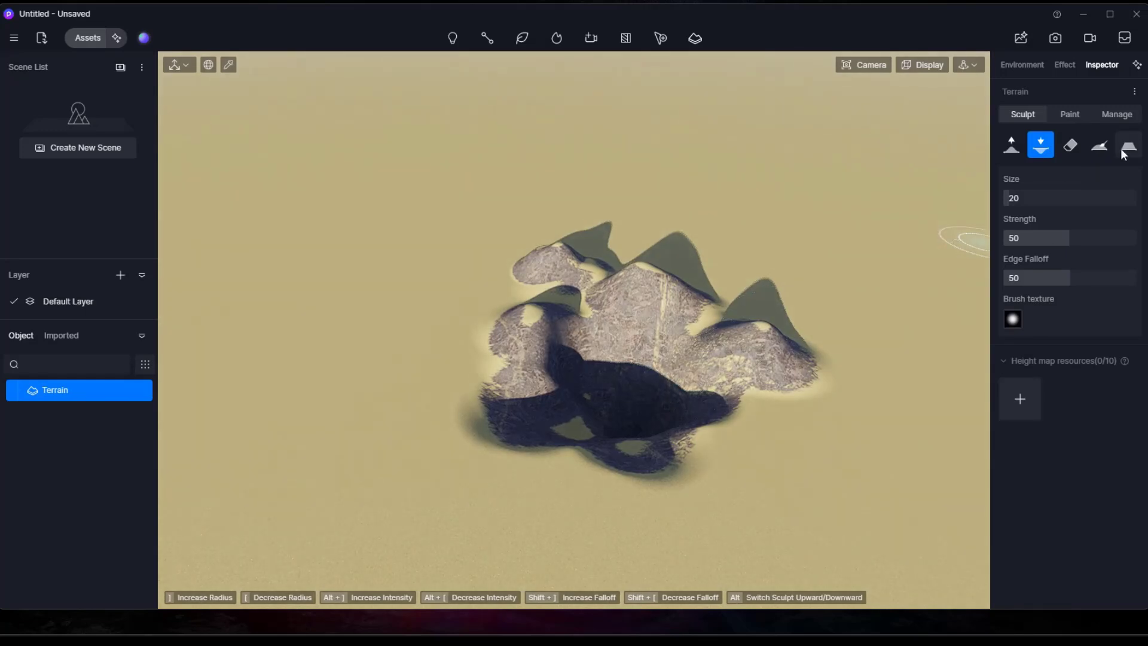
left_click(1128, 145)
mouse_move(701, 202)
left_mouse_down()
mouse_move(636, 278)
mouse_move(640, 267)
mouse_move(720, 311)
mouse_move(680, 310)
mouse_move(766, 340)
mouse_move(754, 316)
mouse_move(687, 342)
mouse_move(737, 353)
mouse_move(727, 362)
mouse_move(697, 362)
mouse_move(650, 336)
mouse_move(629, 342)
mouse_move(709, 355)
left_mouse_up()
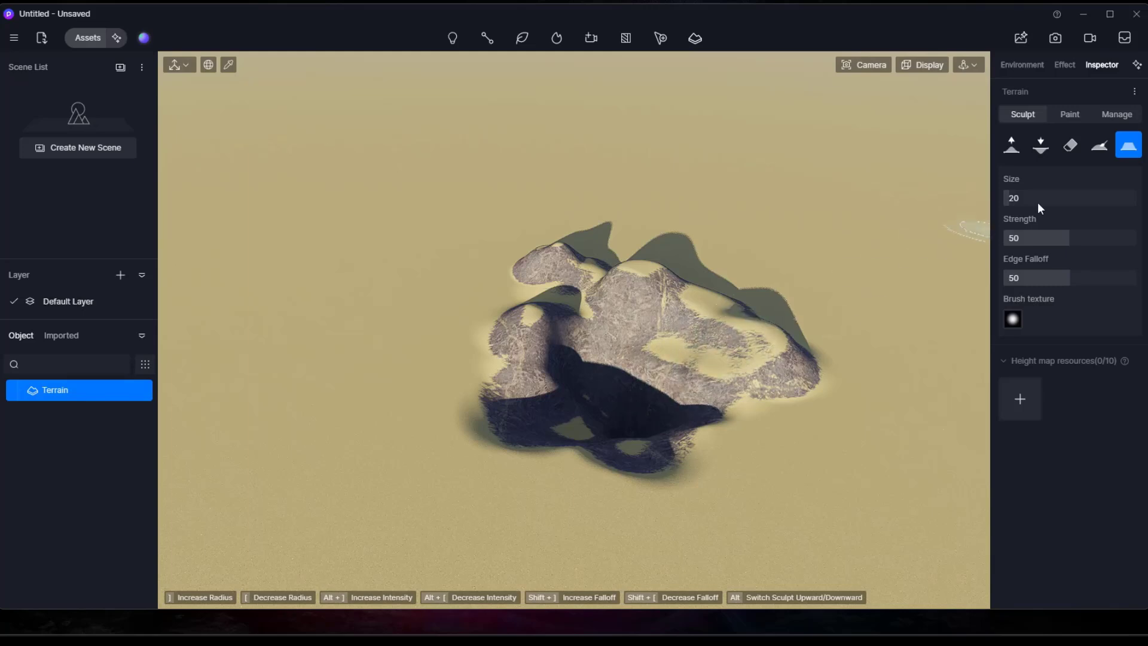
Set the brush size to 74.9 and strength to 46, and lower a wide curved trench around the back of the hills.
mouse_move(1003, 195)
left_mouse_down()
mouse_move(1043, 196)
mouse_move(1032, 197)
left_mouse_up()
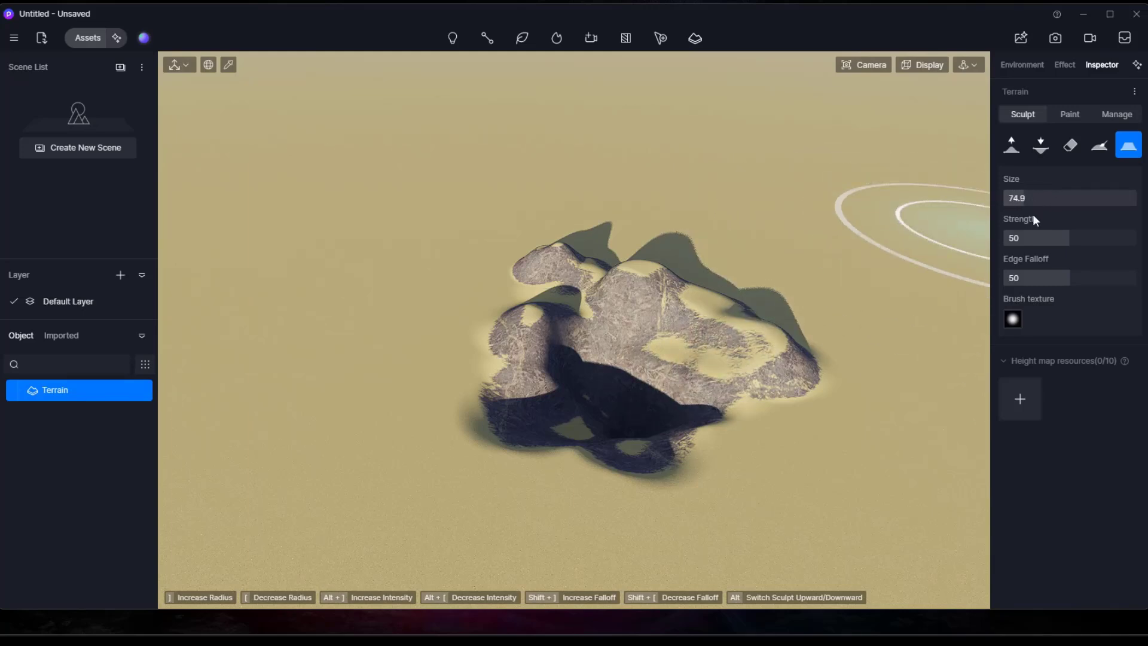
left_click_drag(1041, 238, 1047, 238)
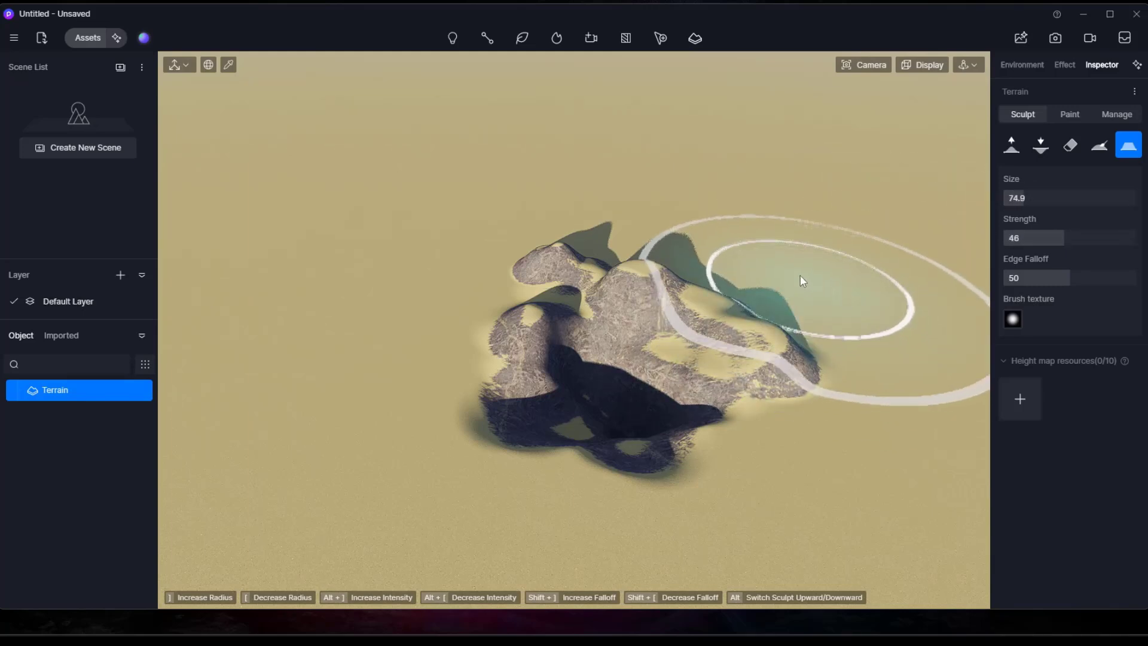
left_click(1034, 149)
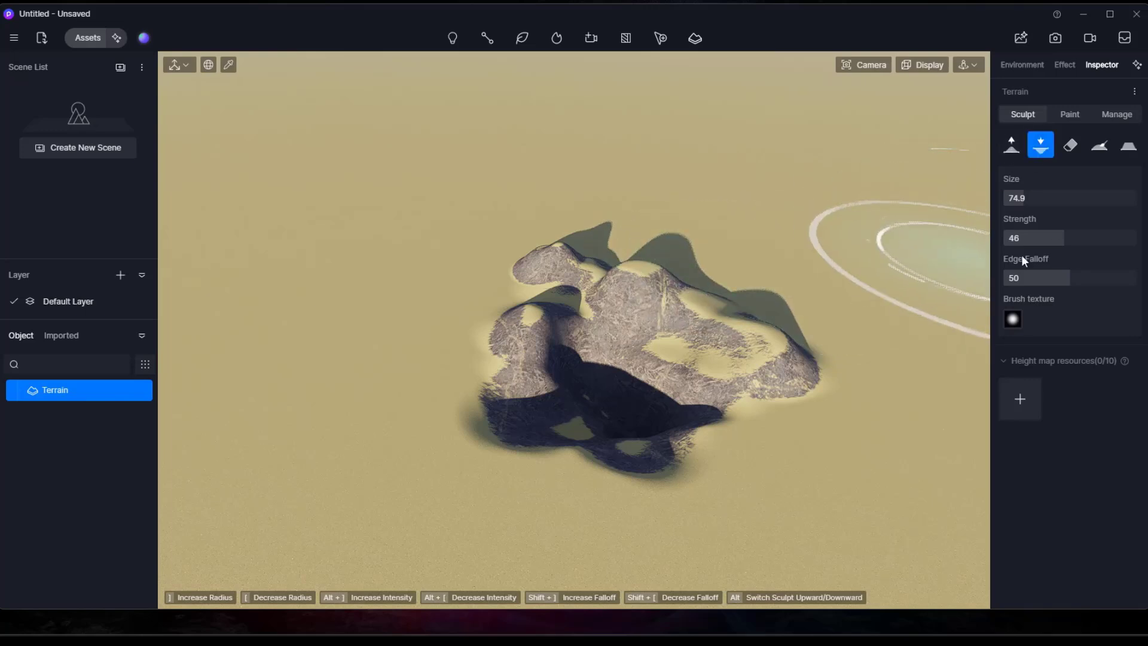
mouse_move(882, 217)
left_mouse_down()
mouse_move(821, 251)
mouse_move(615, 192)
mouse_move(371, 200)
mouse_move(645, 209)
mouse_move(410, 270)
mouse_move(562, 245)
mouse_move(410, 239)
mouse_move(487, 202)
left_mouse_up()
mouse_move(487, 202)
right_mouse_down()
mouse_move(655, 216)
mouse_move(570, 220)
mouse_move(586, 224)
right_mouse_up()
Raise a large snow-capped mountain range behind the hills using the second brush texture at size 471.6.
left_click(1012, 320)
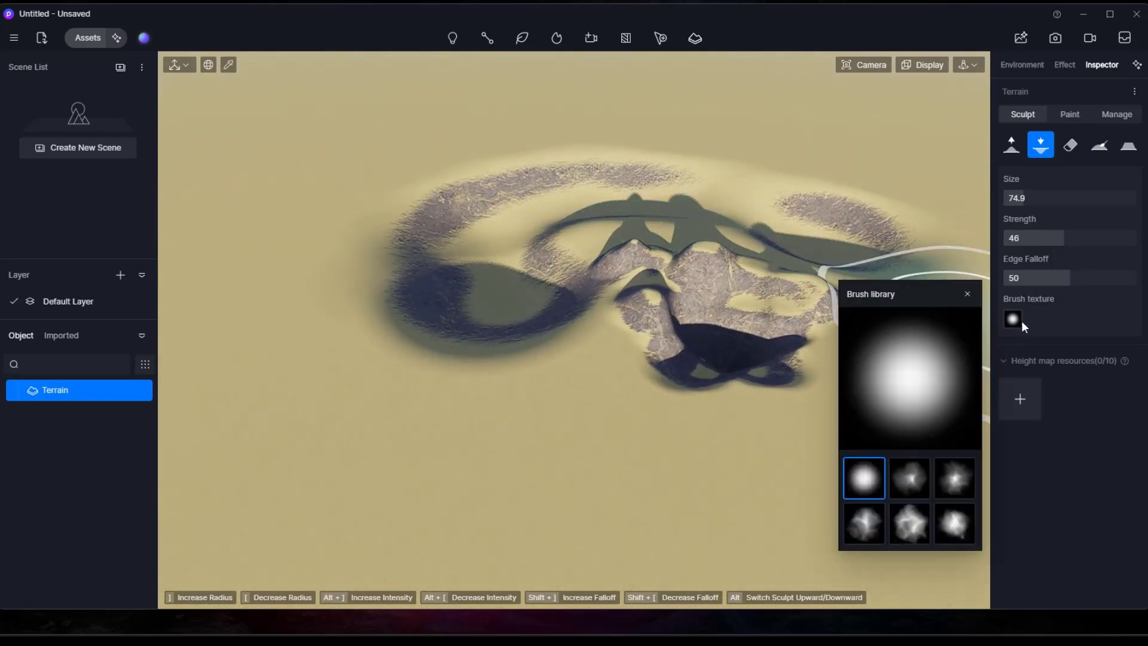
left_click(909, 476)
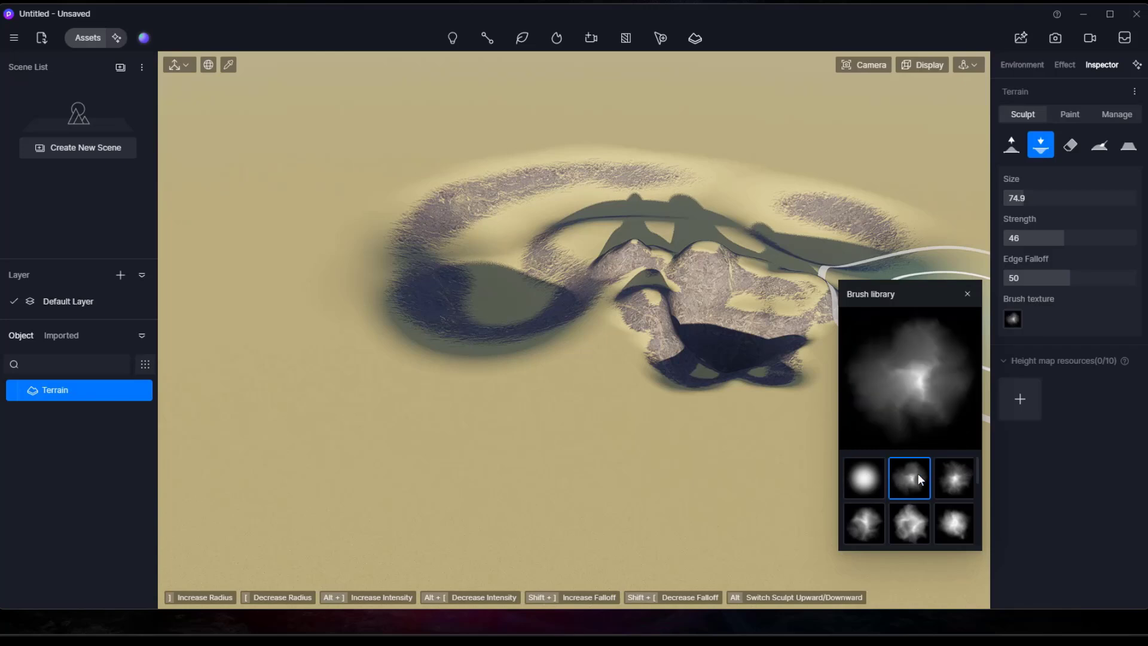
left_click(1011, 146)
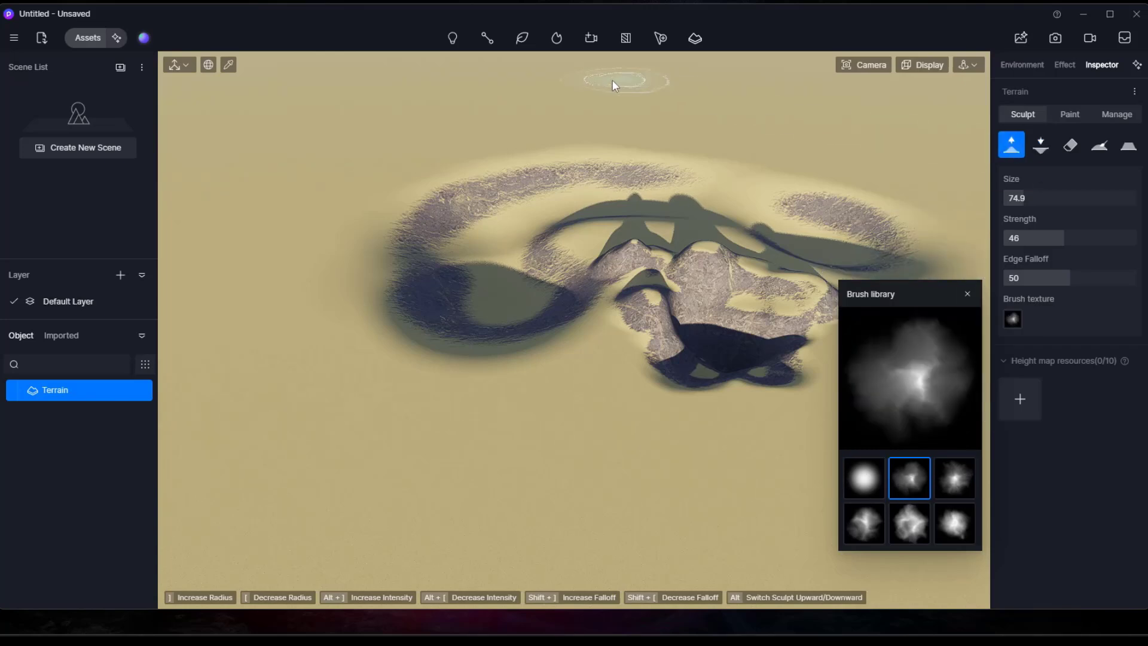
scroll(629, 173, "down", 5)
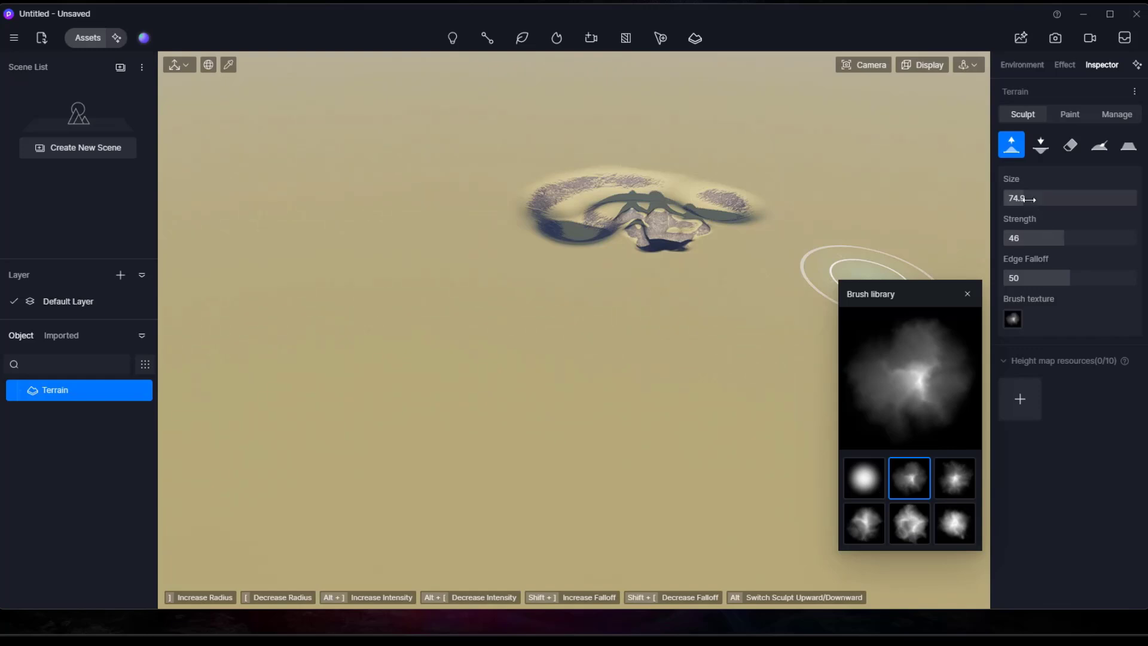
left_click_drag(1037, 198, 1135, 210)
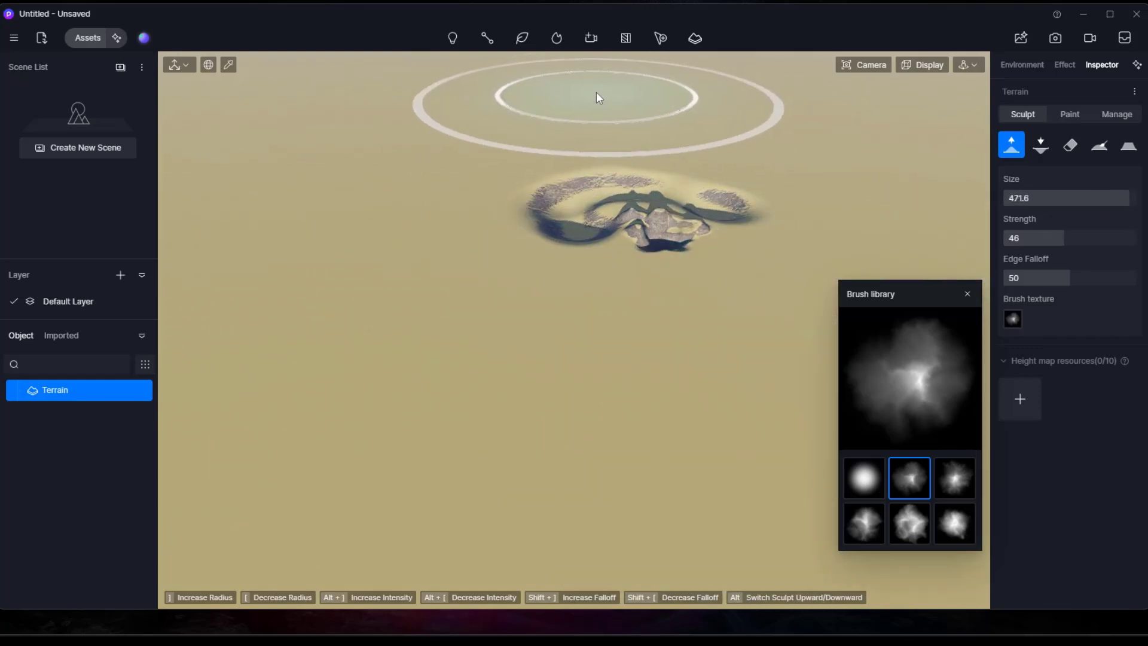
mouse_move(656, 92)
left_mouse_down()
mouse_move(538, 93)
mouse_move(585, 92)
left_mouse_up()
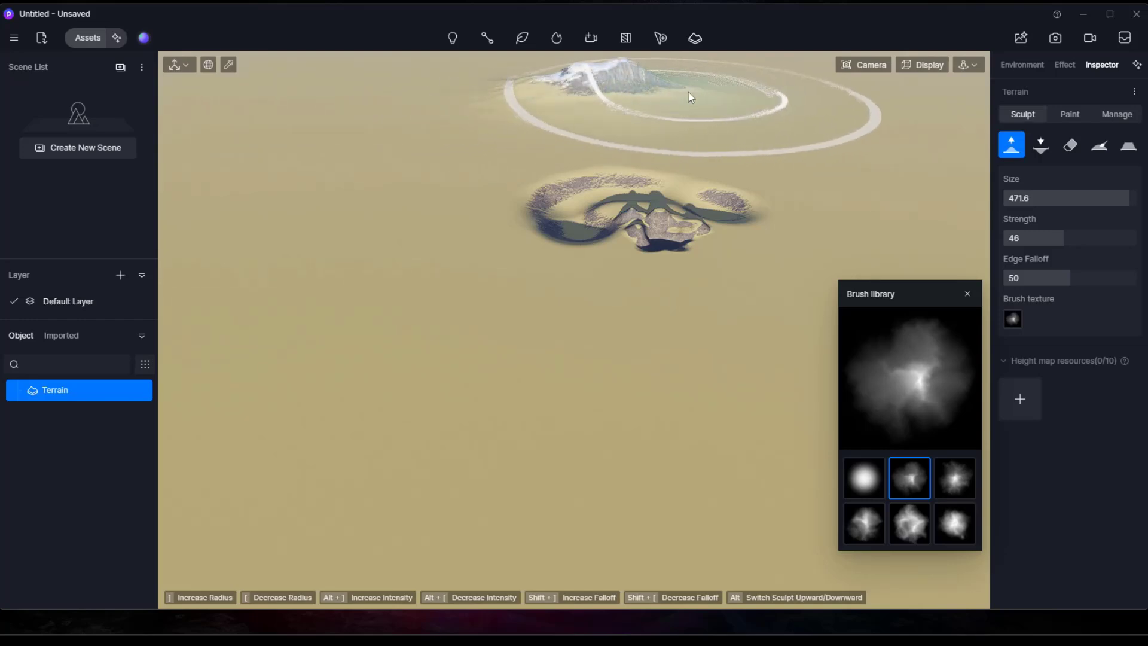
left_click_drag(709, 104, 758, 121)
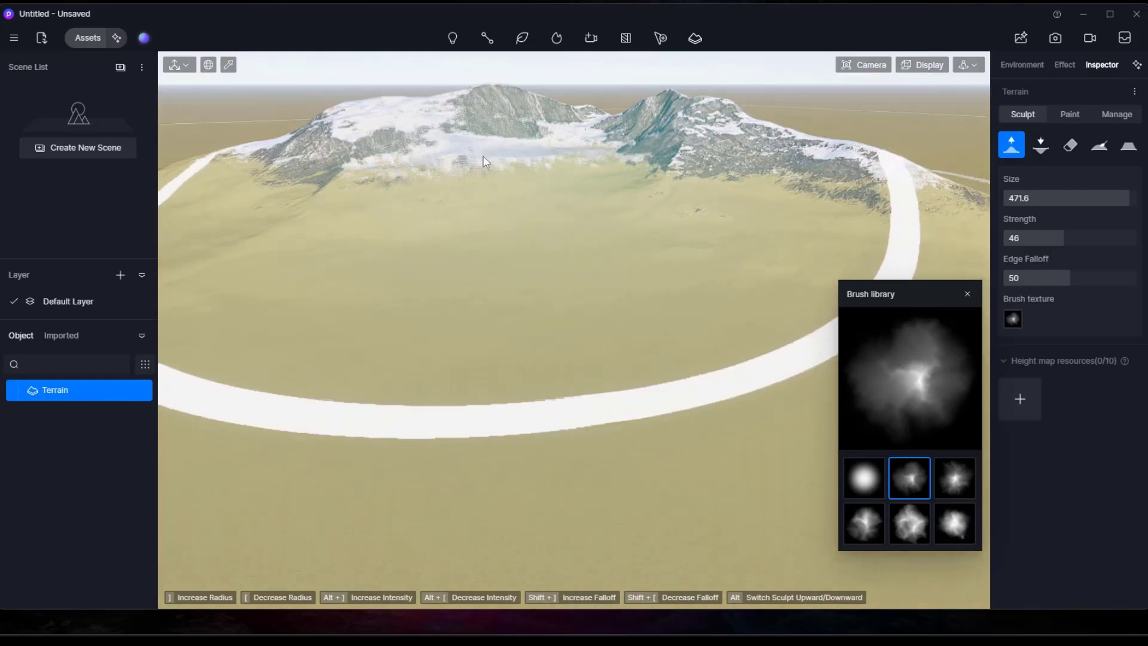
mouse_move(533, 145)
left_mouse_down()
mouse_move(365, 169)
mouse_move(264, 162)
mouse_move(757, 127)
mouse_move(763, 139)
left_mouse_up()
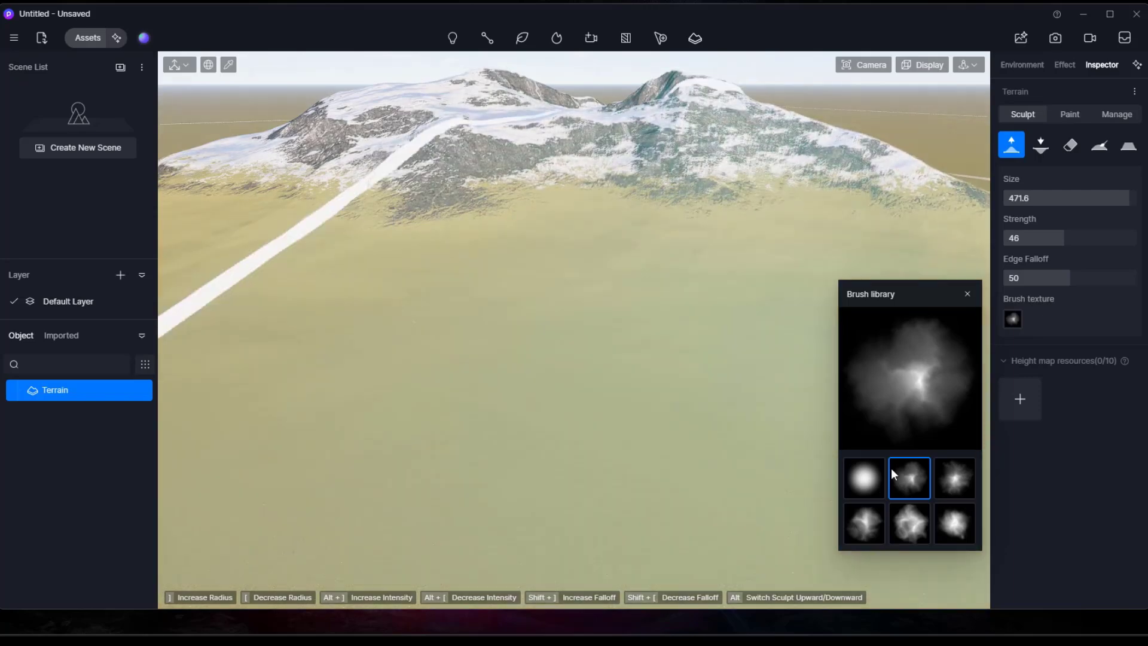
Raise another snowy mountain beside the first range using the fourth texture from the brush library.
left_click(955, 478)
mouse_move(739, 187)
middle_mouse_down()
mouse_move(616, 98)
mouse_move(382, 77)
mouse_move(682, 173)
mouse_move(455, 172)
mouse_move(780, 264)
middle_mouse_up()
scroll(612, 143, "down", 8)
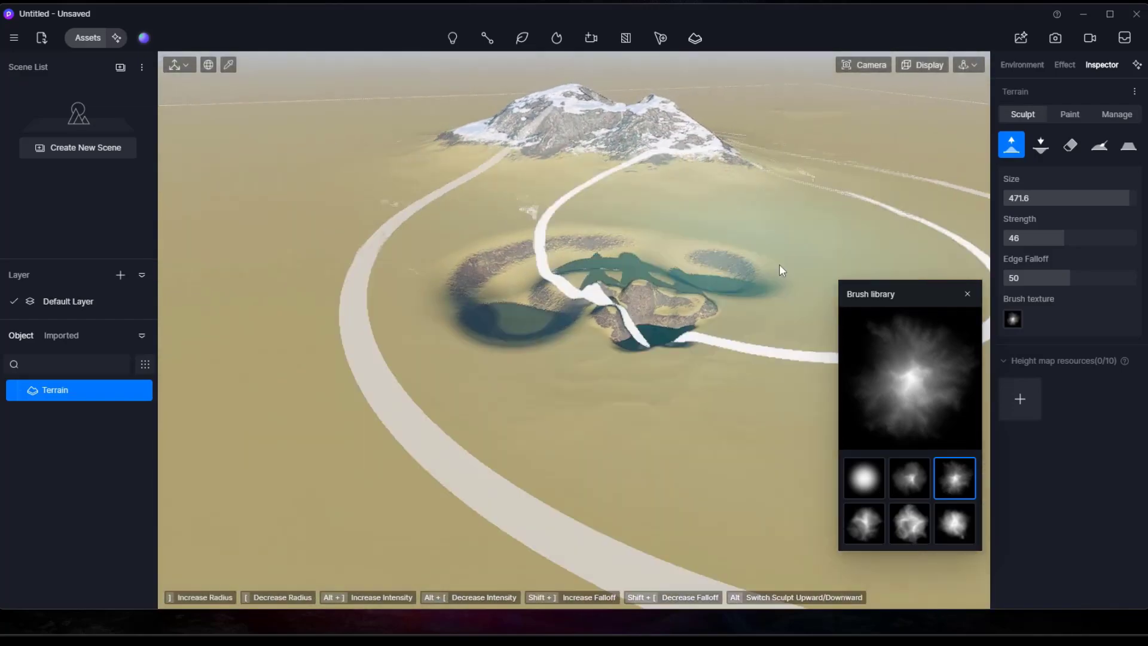
left_click(865, 522)
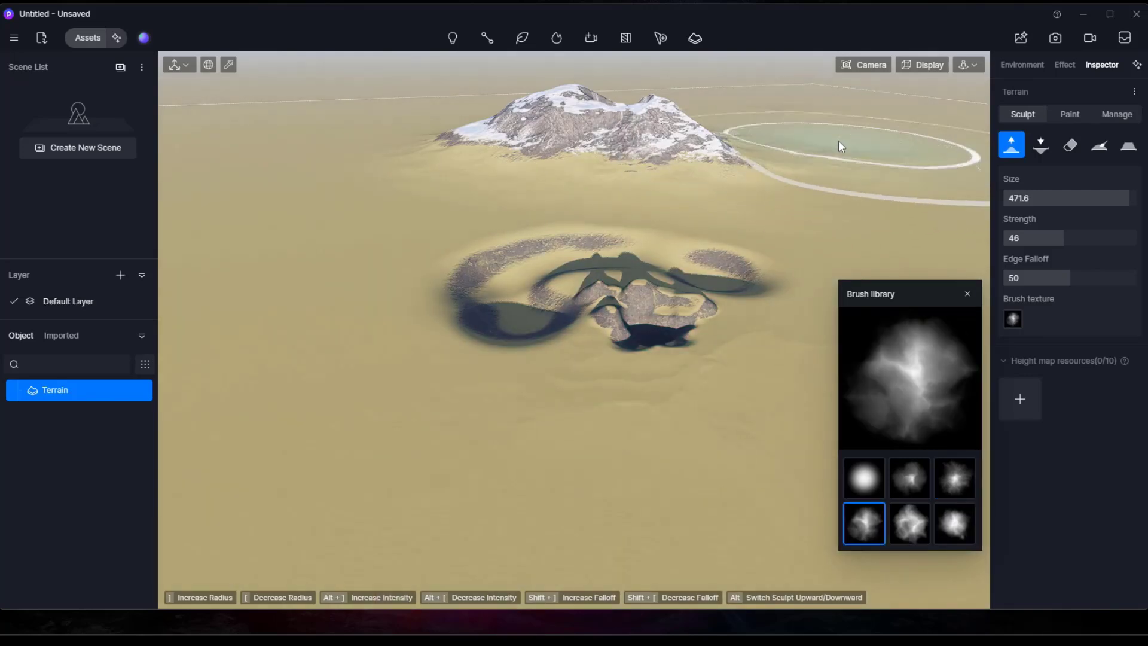
mouse_move(837, 144)
left_mouse_down()
mouse_move(833, 132)
mouse_move(795, 135)
mouse_move(841, 143)
mouse_move(771, 164)
mouse_move(792, 129)
mouse_move(685, 122)
left_mouse_up()
mouse_move(688, 143)
right_mouse_down()
mouse_move(719, 151)
mouse_move(615, 158)
mouse_move(771, 133)
right_mouse_up()
scroll(804, 136, "up", 5)
scroll(759, 159, "down", 4)
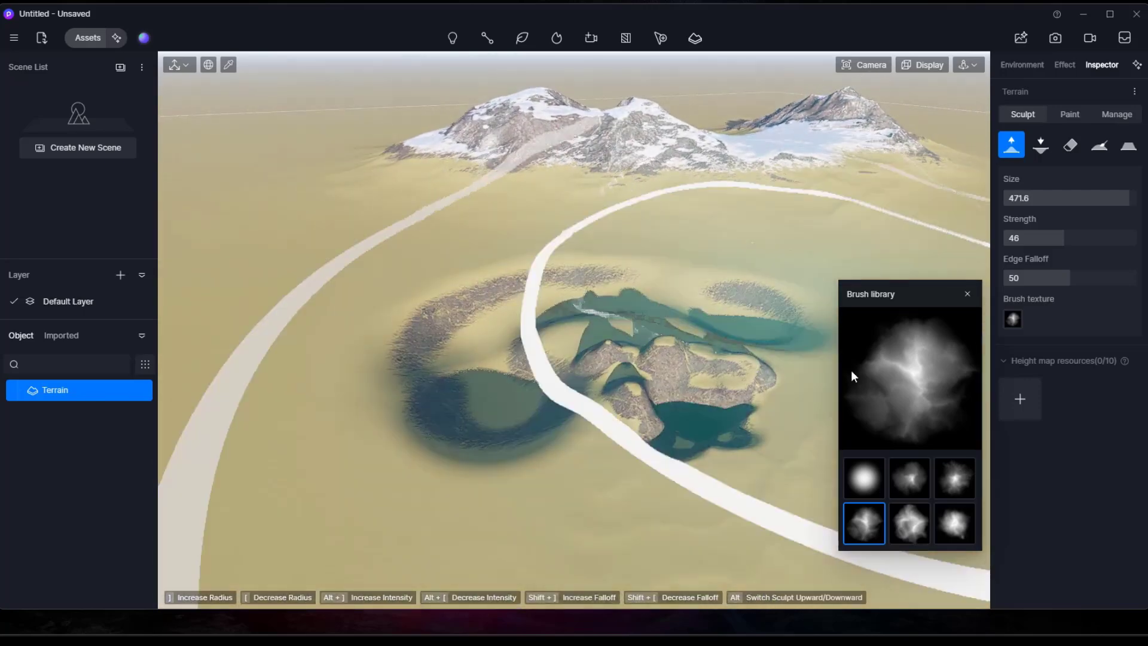
Open the terrain height map resources in the online asset library and look through the available heightmaps.
left_click(1020, 399)
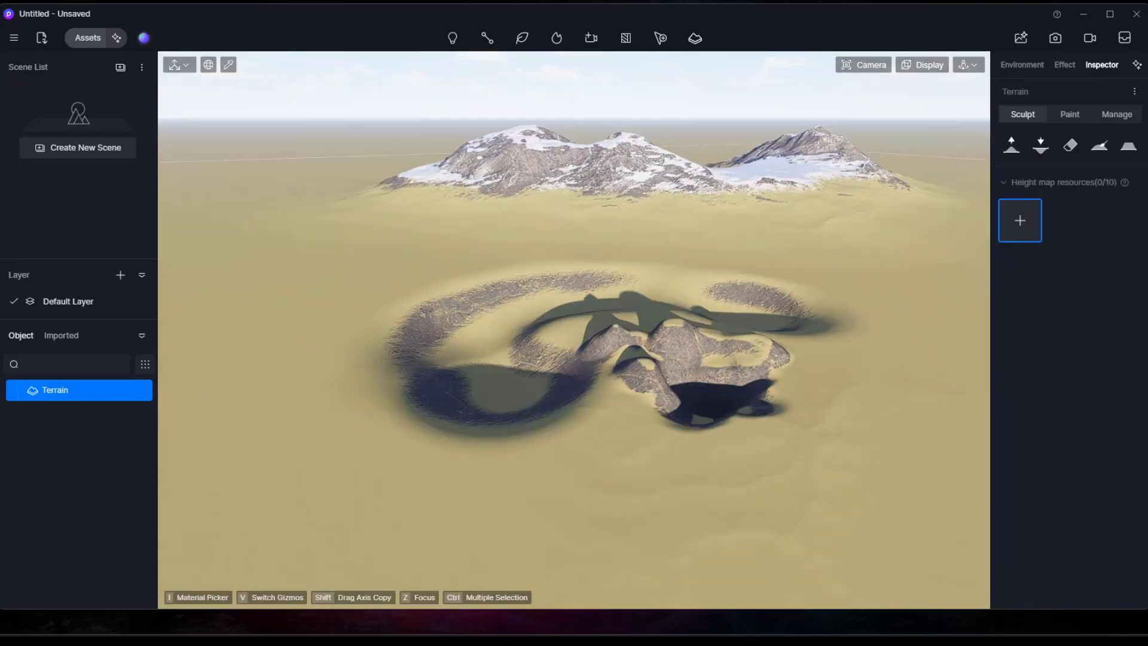
right_click_drag(518, 229, 616, 220)
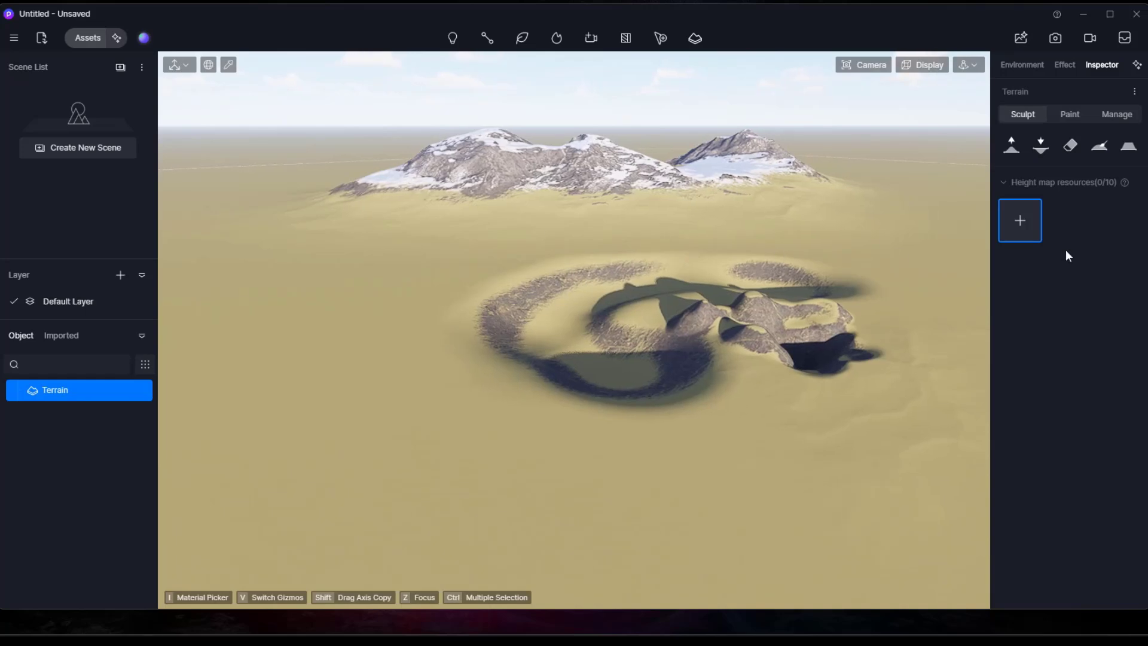
left_click(1019, 221)
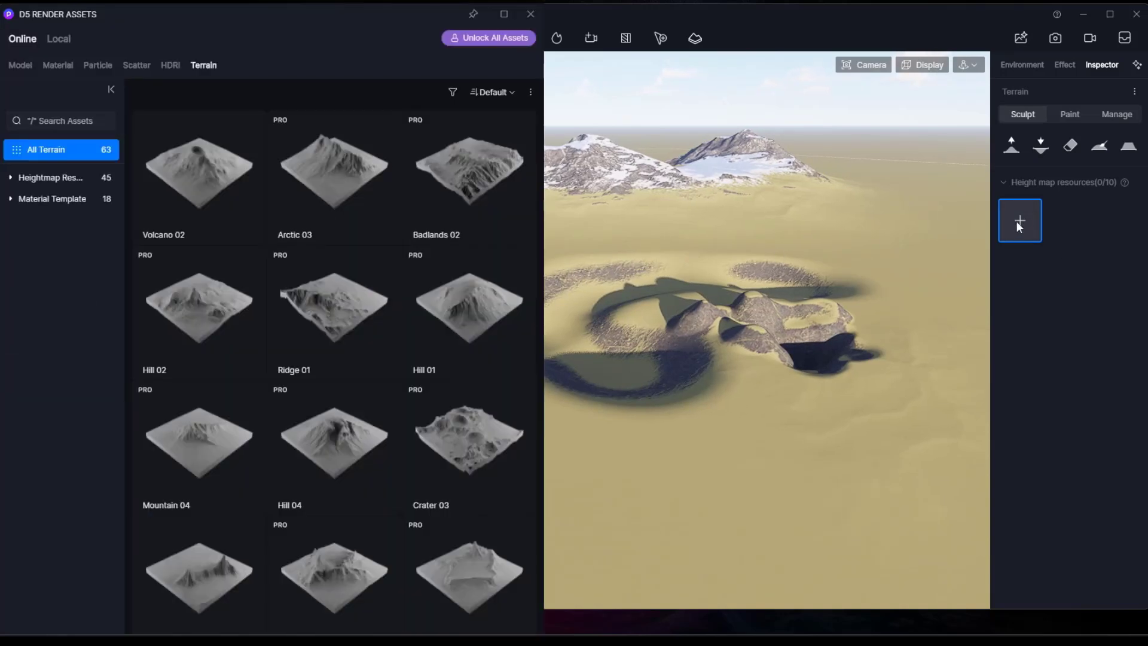
scroll(383, 263, "down", 1)
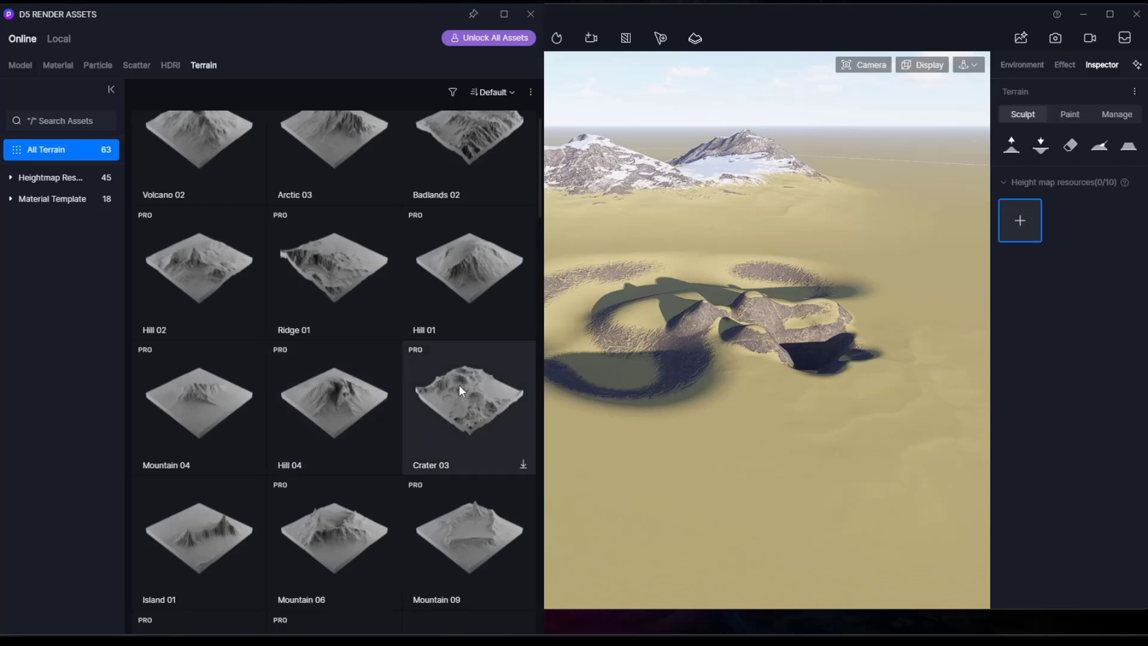
scroll(419, 365, "up", 1)
scroll(257, 245, "down", 5)
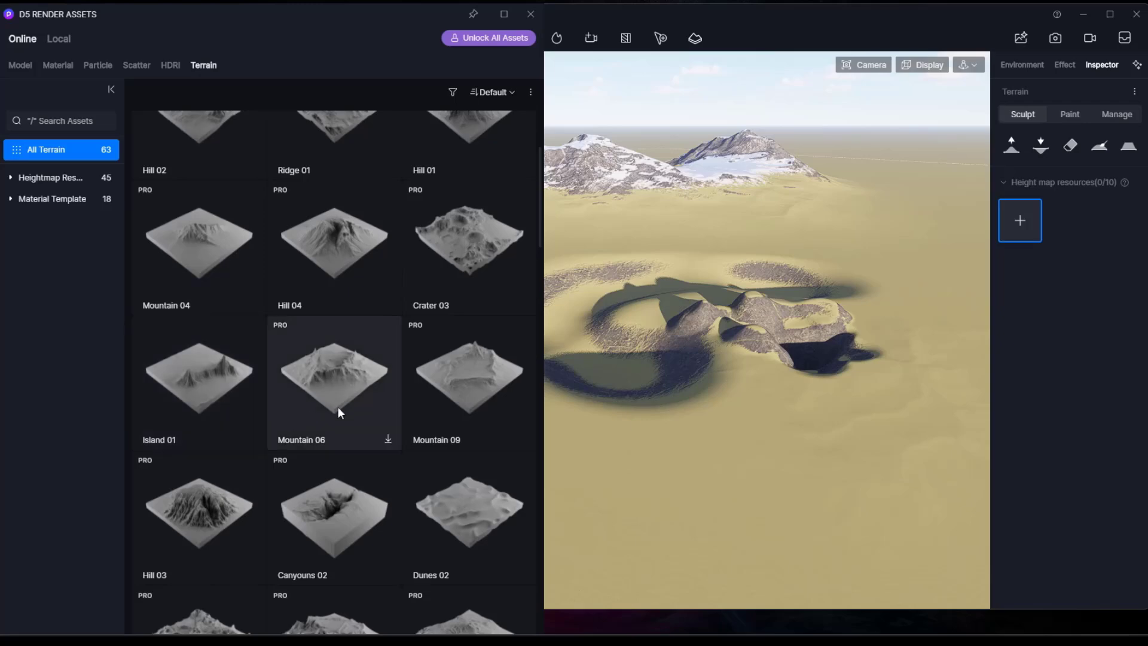
scroll(339, 406, "down", 6)
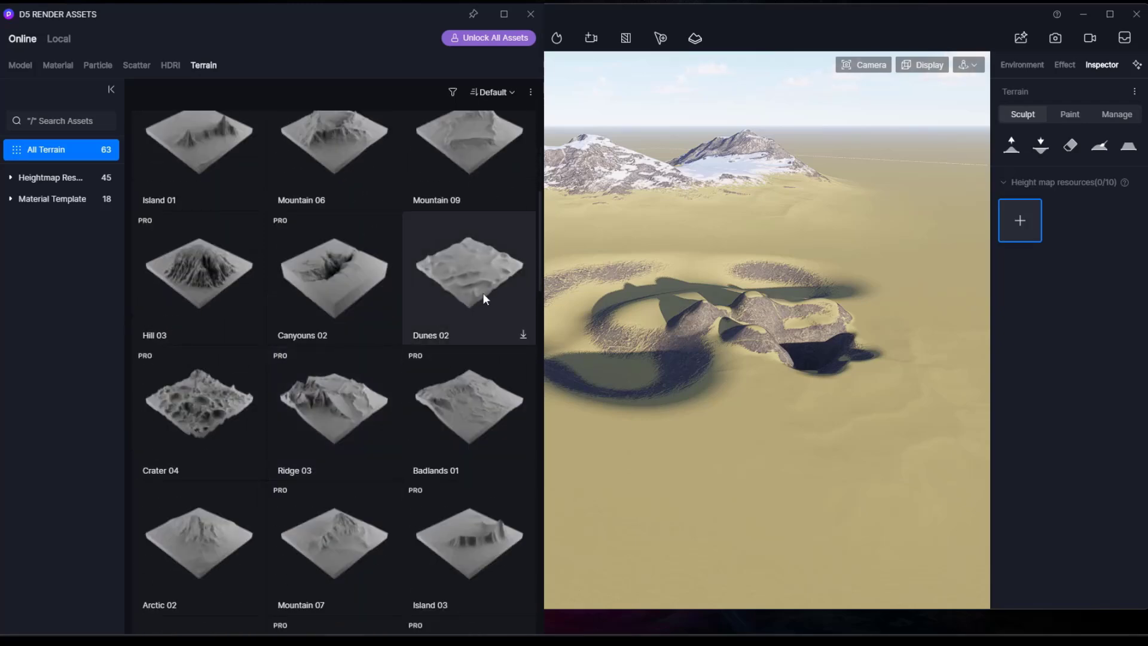
scroll(477, 297, "down", 5)
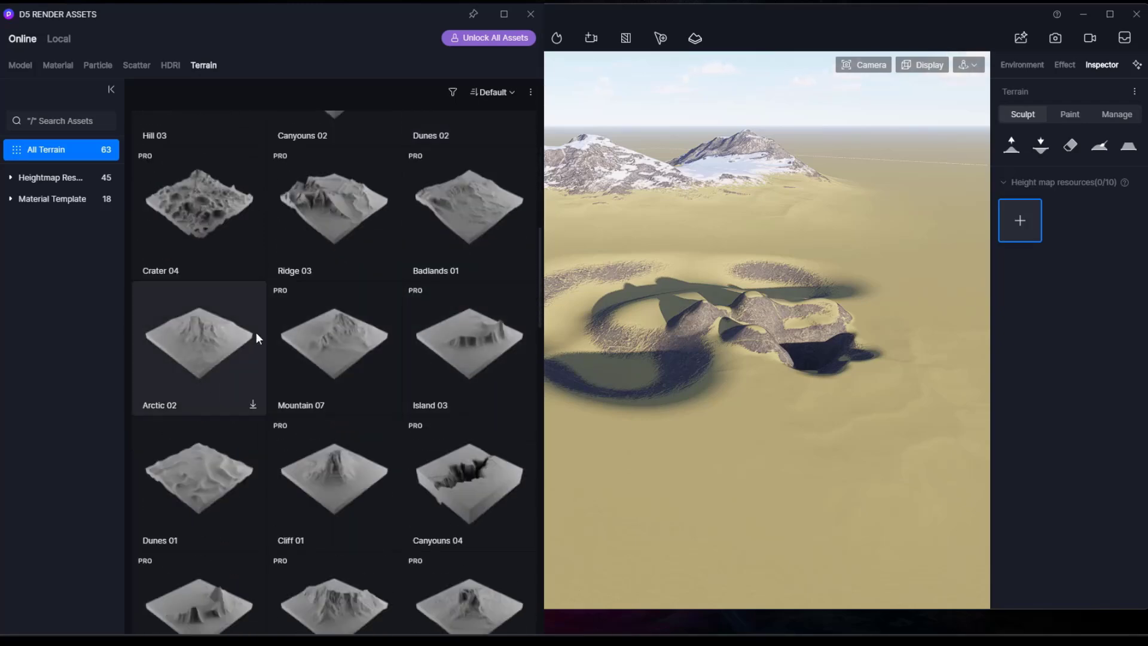
scroll(398, 370, "down", 4)
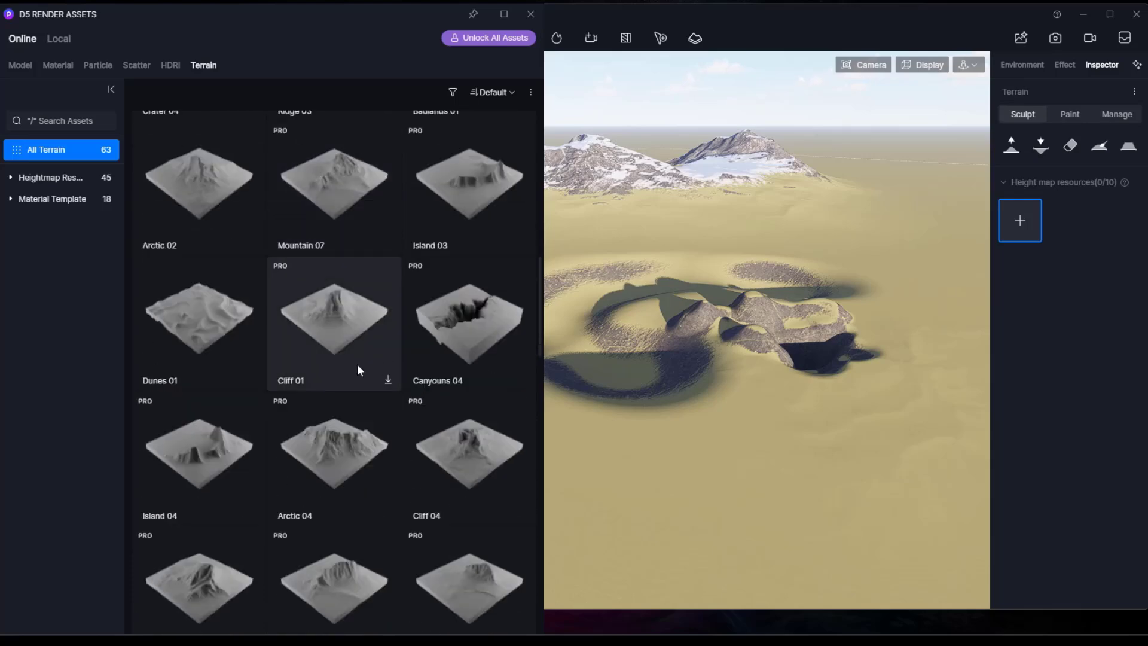
scroll(357, 364, "down", 6)
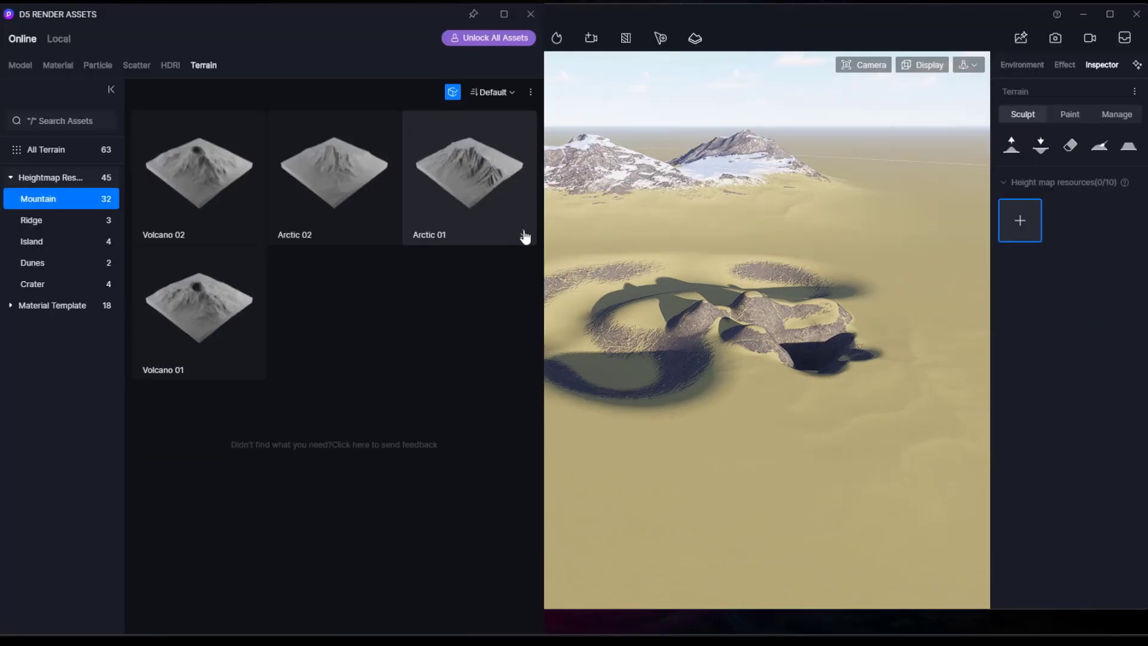
Download the Arctic 01 heightmap, place it on the terrain in front of the snowy mountains, and close the asset library.
left_click(527, 268)
left_click(476, 169)
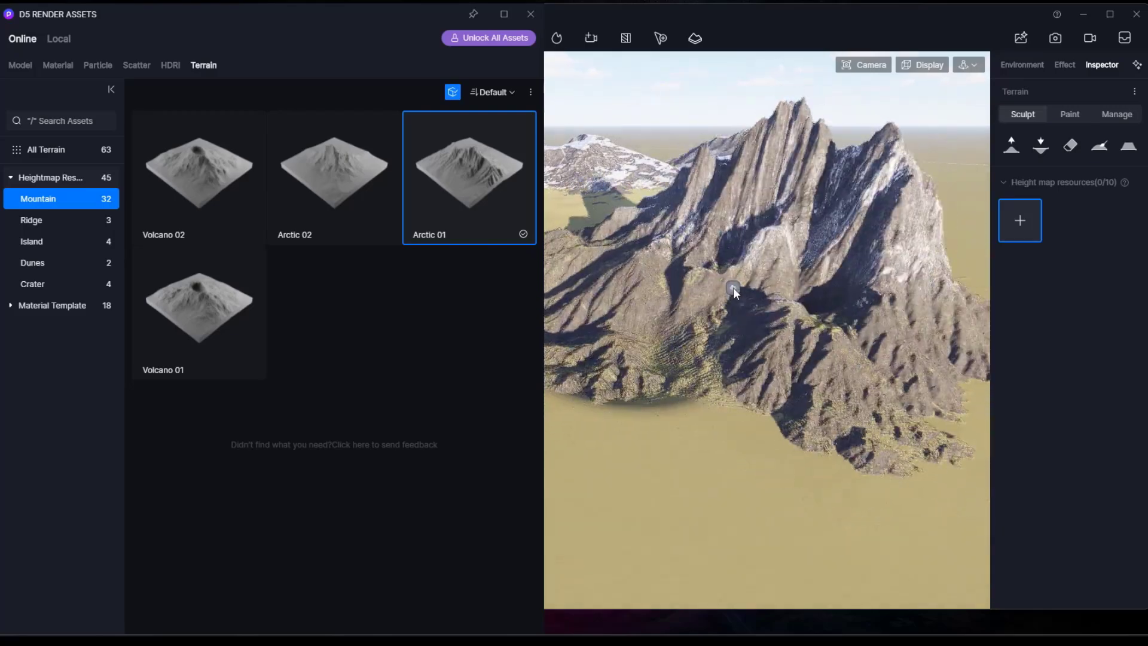
left_click(733, 288)
mouse_move(733, 288)
right_mouse_down()
mouse_move(696, 283)
mouse_move(742, 296)
mouse_move(731, 291)
right_mouse_up()
scroll(697, 282, "down", 5)
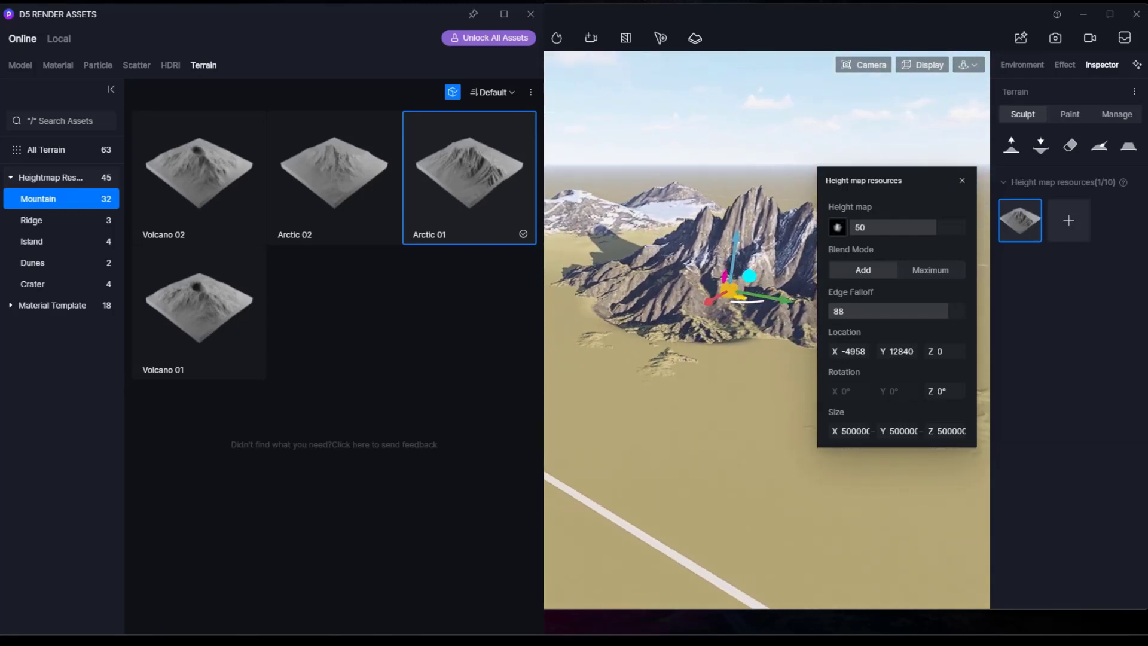
left_click(531, 14)
scroll(658, 232, "down", 5)
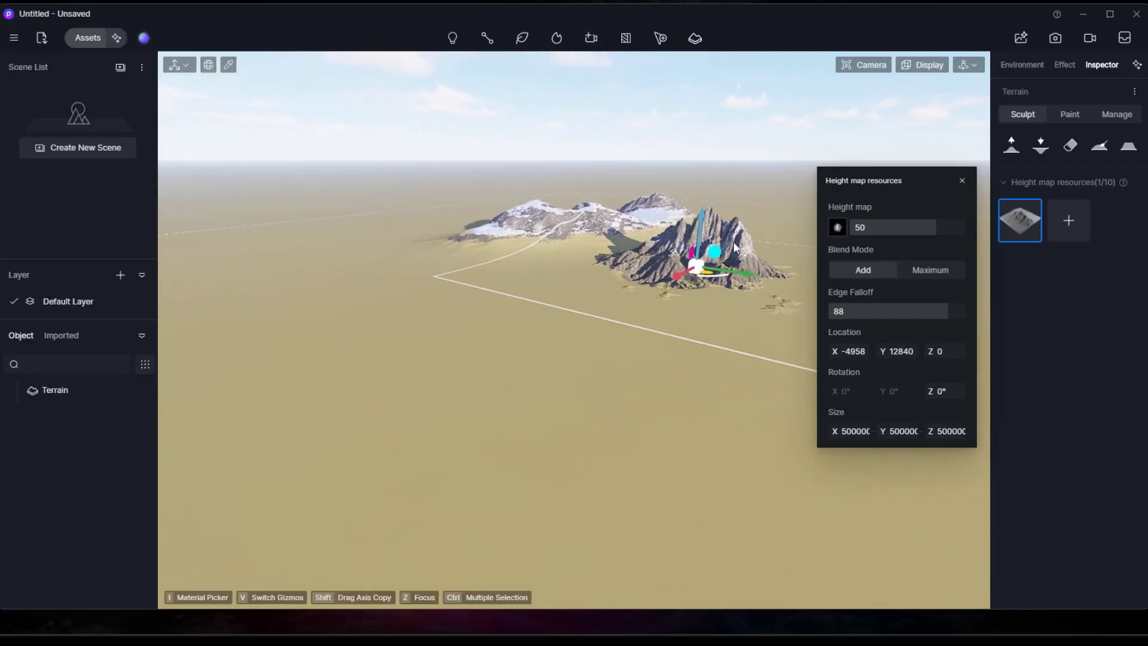
Set the Arctic 01 heightmap's height value to 36 and its edge falloff to 60.
scroll(777, 233, "up", 3)
mouse_move(925, 227)
left_mouse_down()
mouse_move(906, 227)
mouse_move(949, 230)
mouse_move(916, 230)
left_mouse_up()
scroll(699, 279, "up", 6)
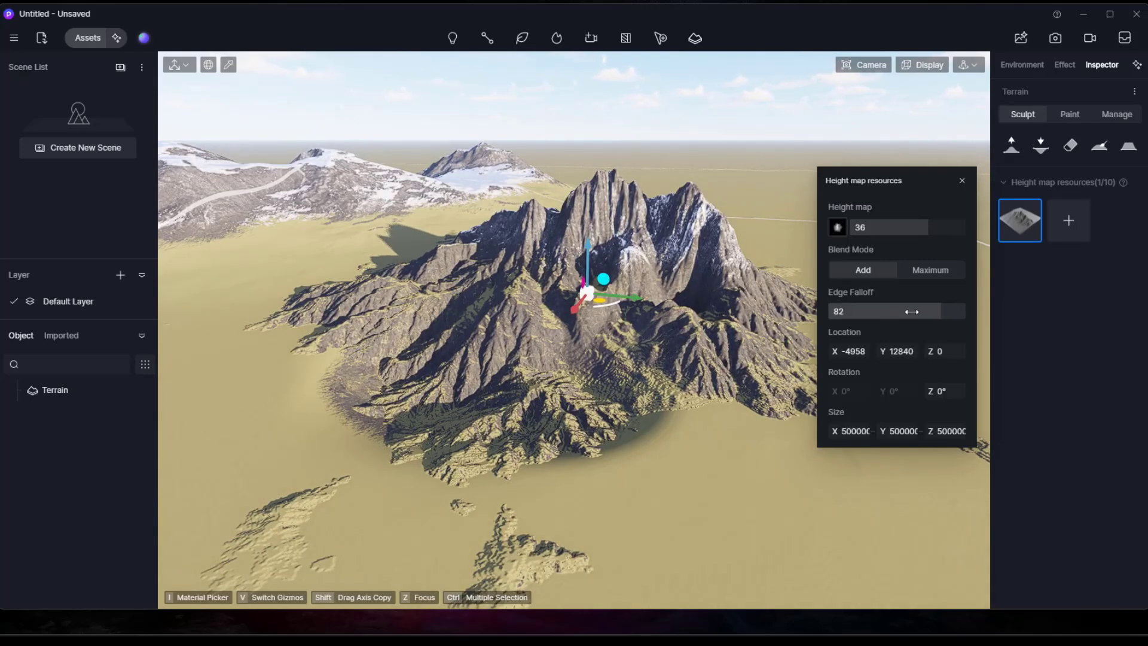
left_click_drag(912, 312, 889, 311)
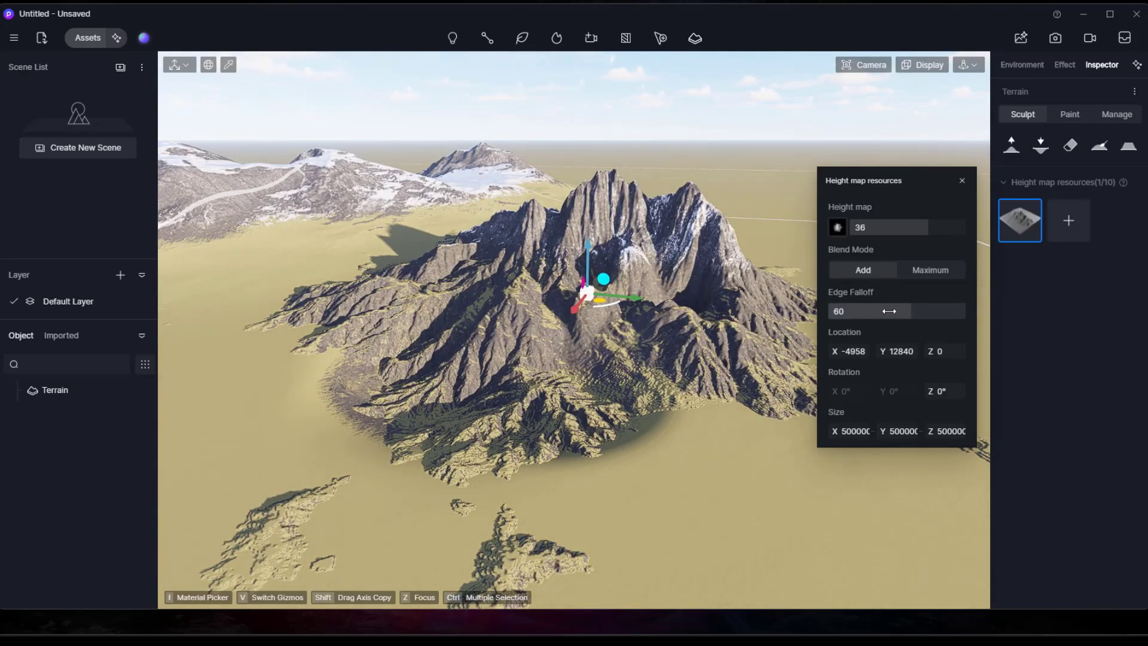
Compare the Maximum and Add blend modes on the heightmap, keep Add, and set the height value to 47.
left_click(916, 271)
left_click(872, 267)
left_click(927, 267)
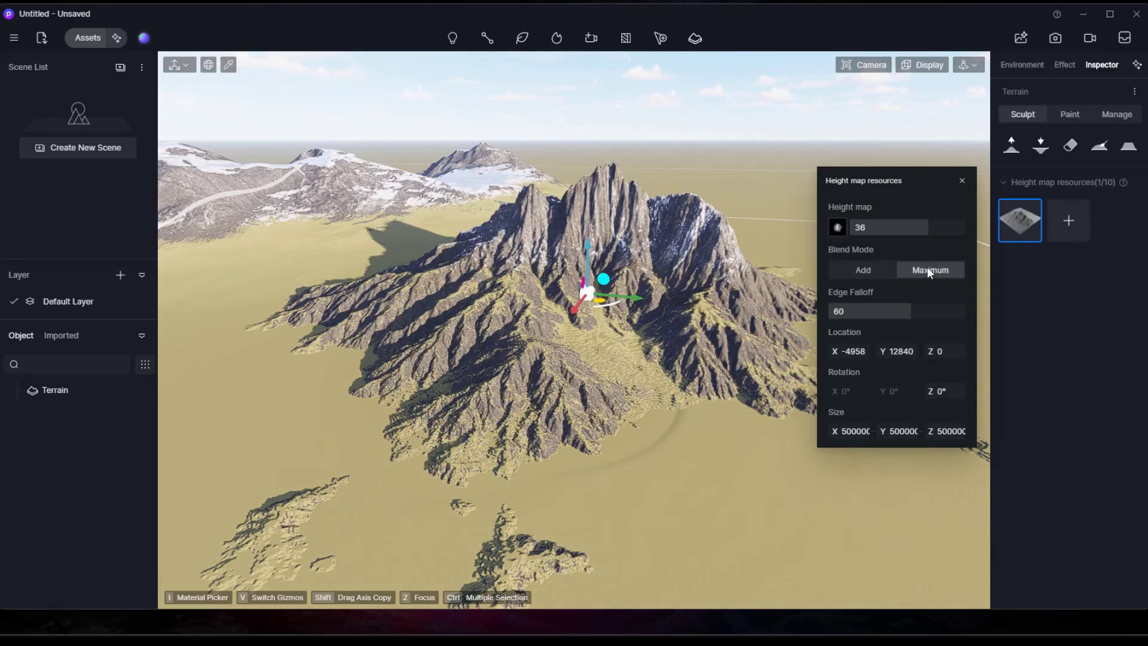
left_click(872, 270)
left_click_drag(927, 227, 934, 227)
right_click_drag(768, 293, 715, 277)
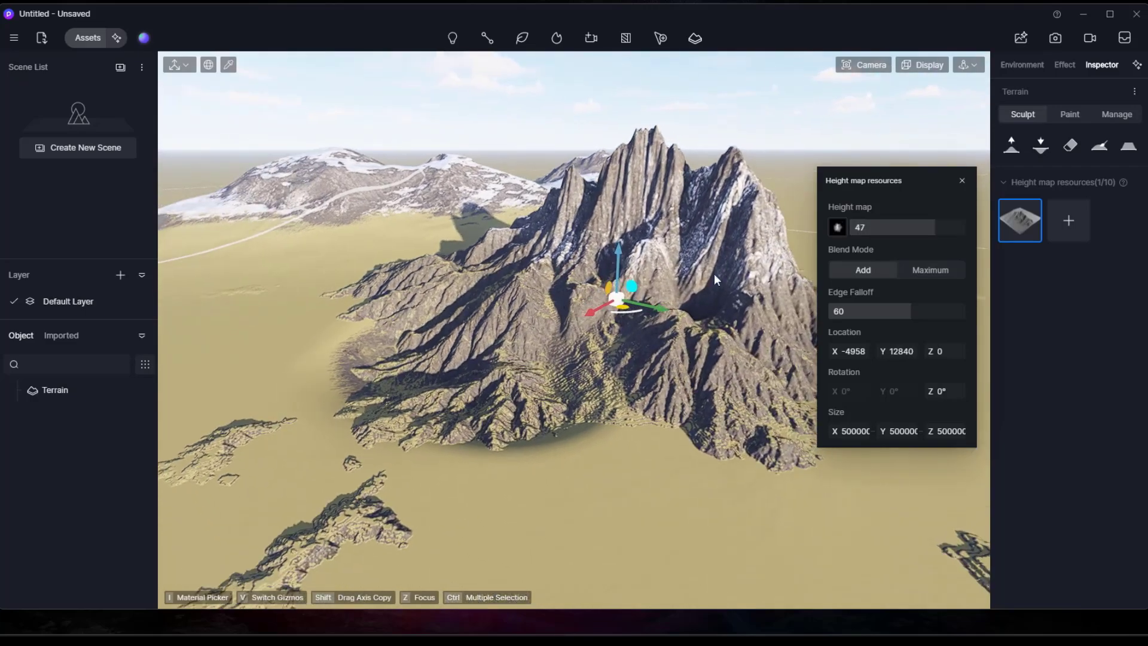
Download the Island 01 heightmap and place it on the terrain beside the Arctic 01 mountain.
left_click(1065, 223)
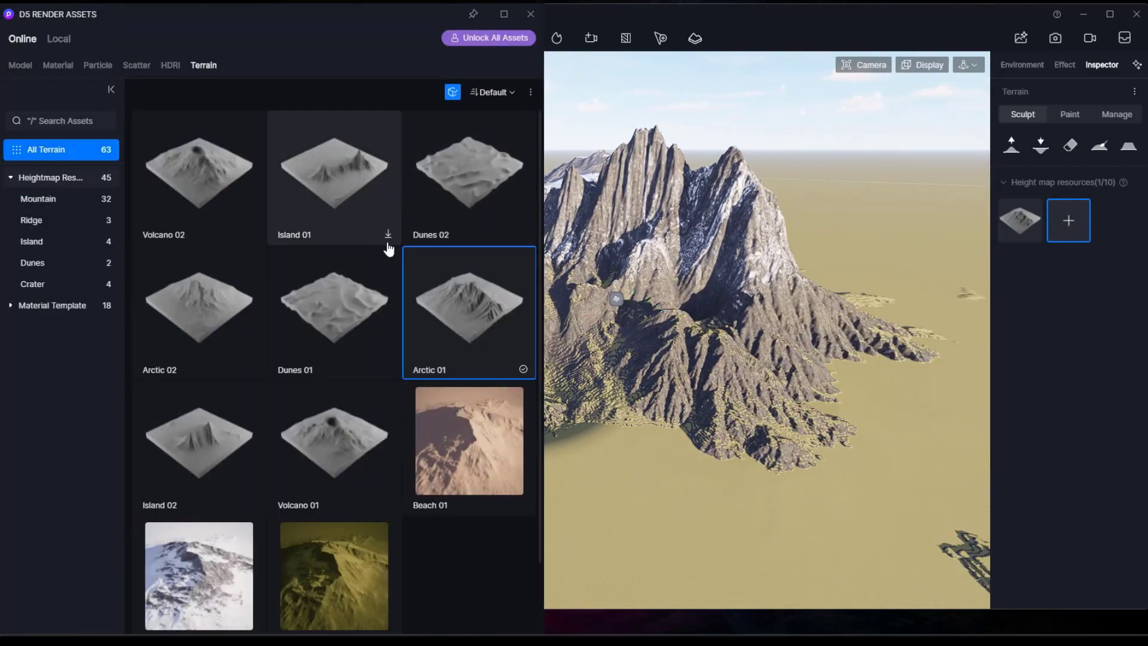
left_click(388, 233)
left_click(353, 195)
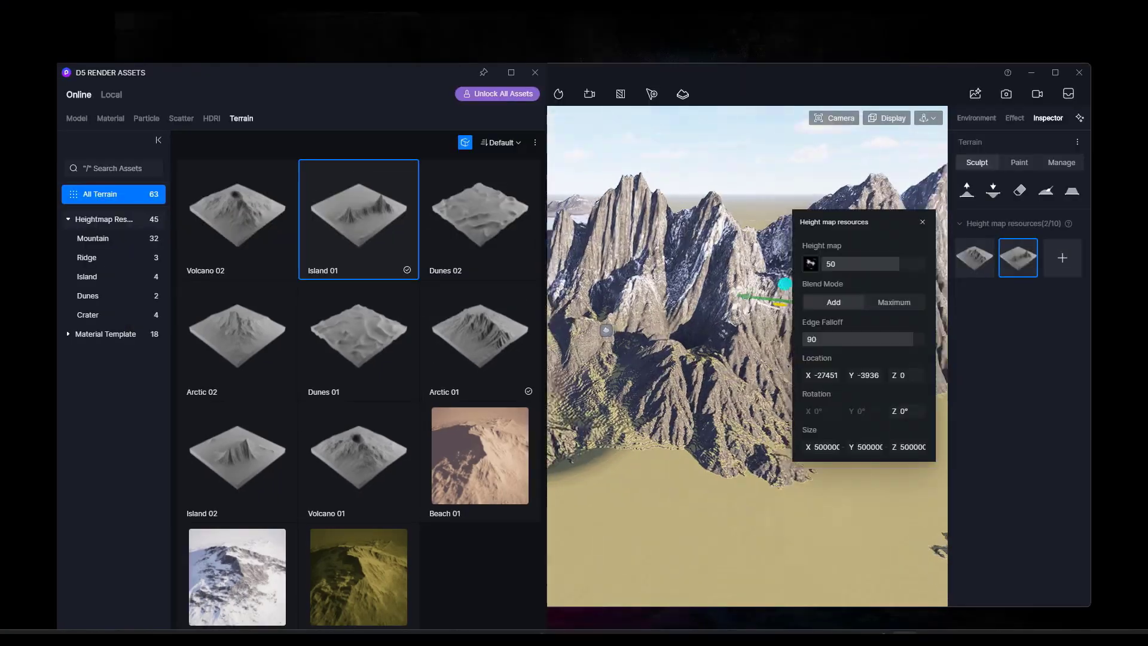
Apply the Beach 01 material template to the terrain and close the height map settings.
scroll(767, 282, "down", 8)
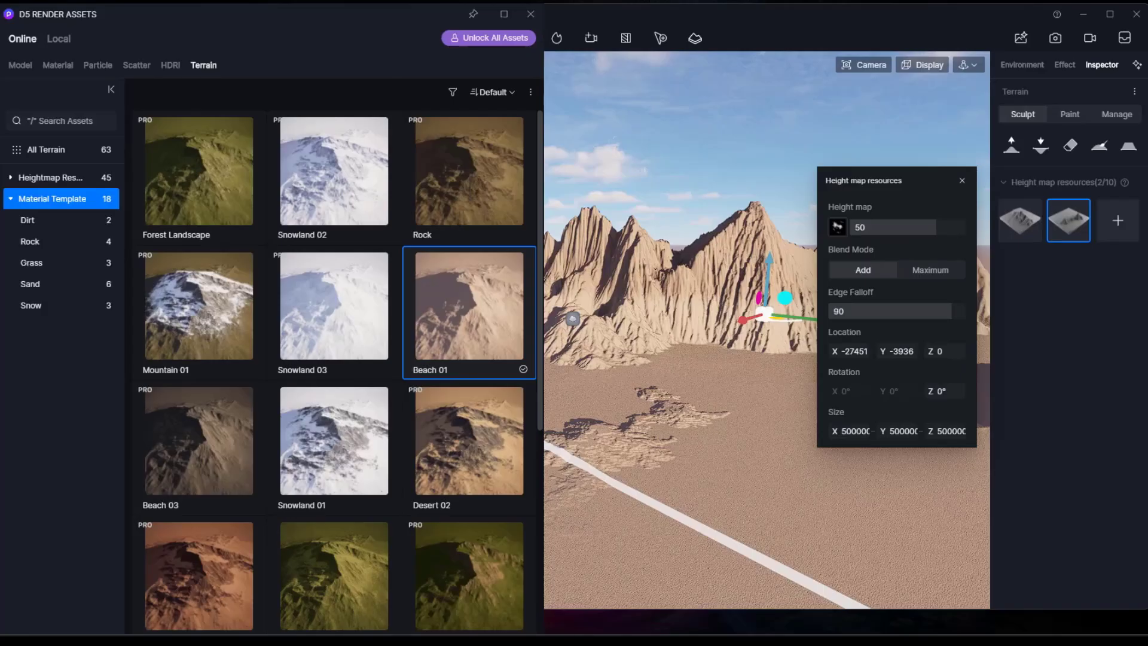
right_click_drag(733, 373, 661, 397)
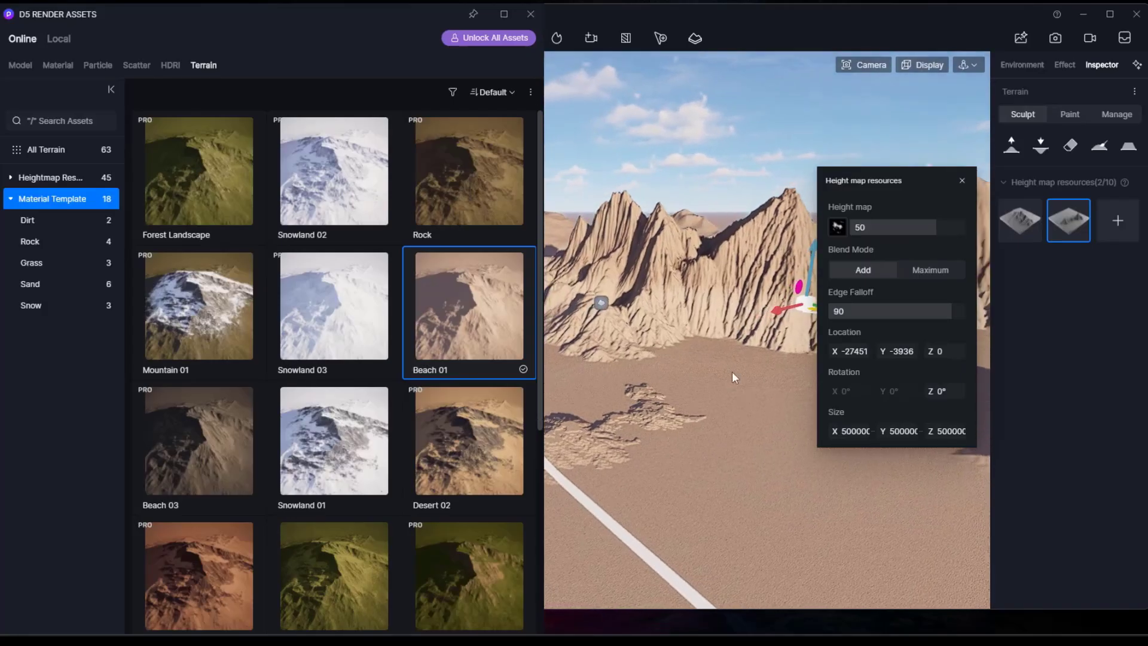
left_click(962, 181)
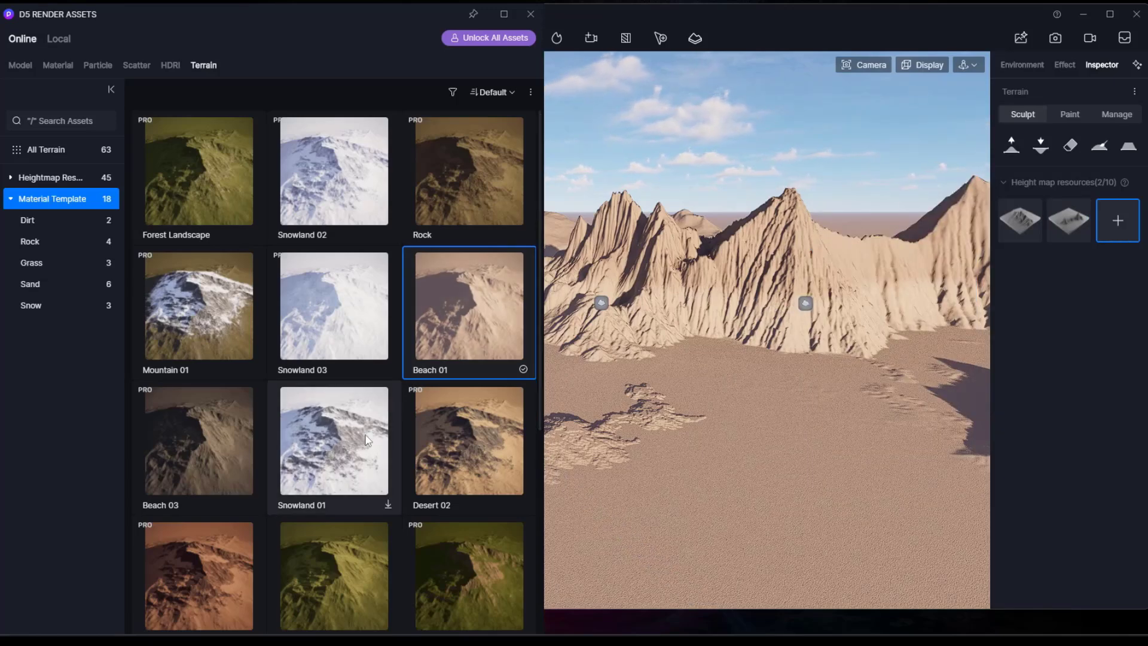
Download the Snowland 01 material template and apply it to the whole terrain.
left_click(388, 505)
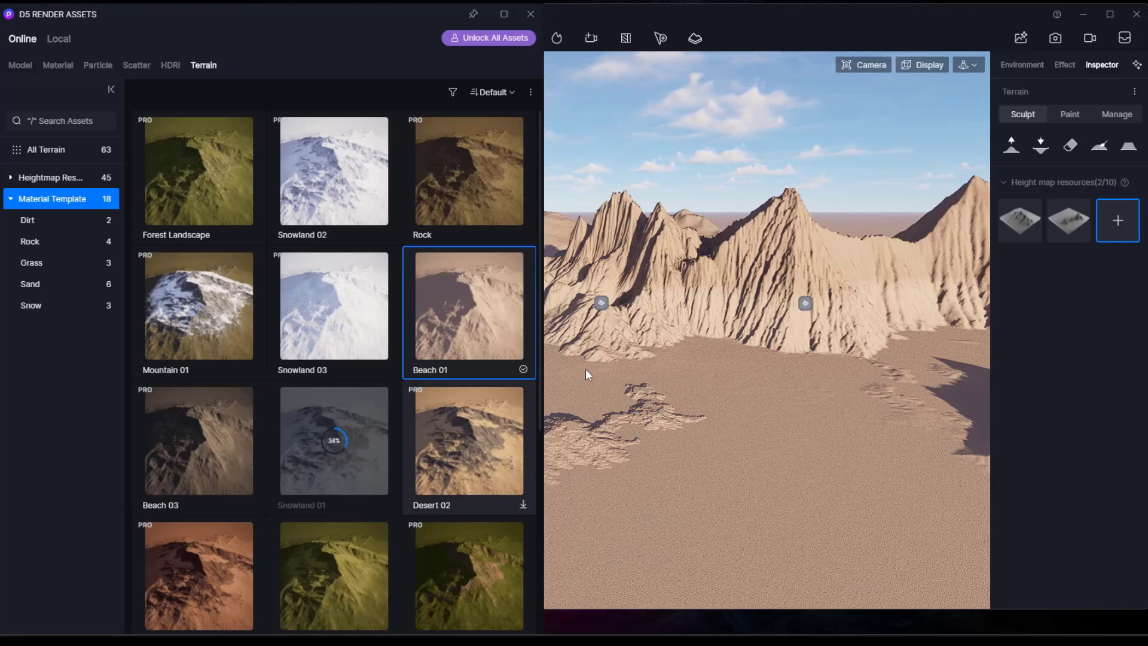
right_click_drag(737, 382, 761, 332)
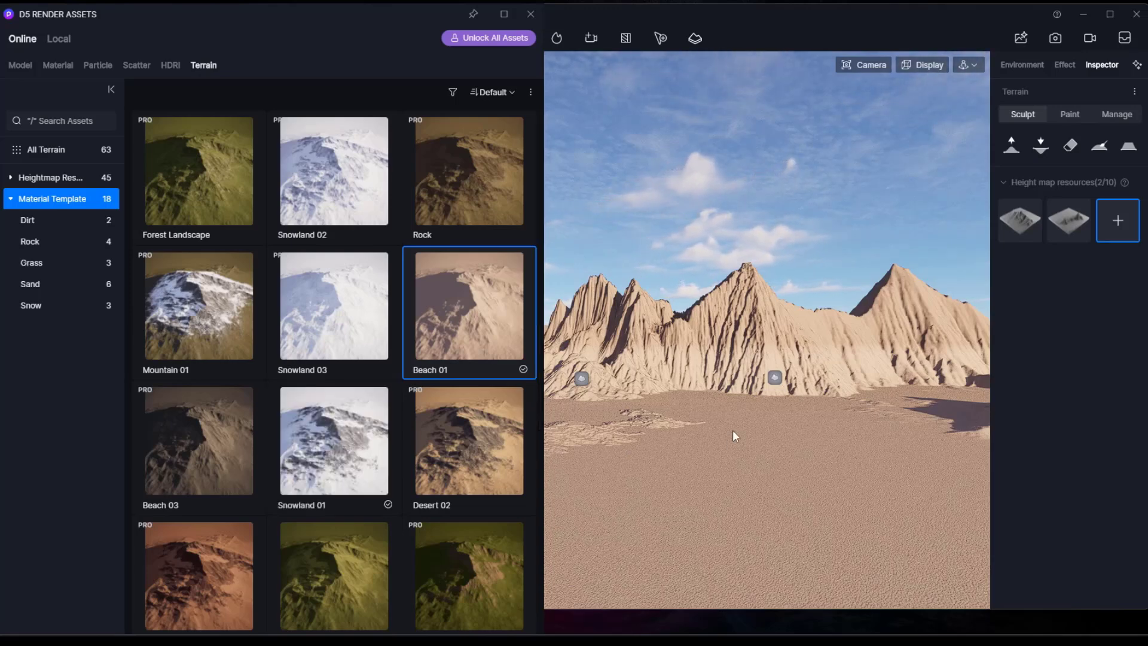
left_click(339, 444)
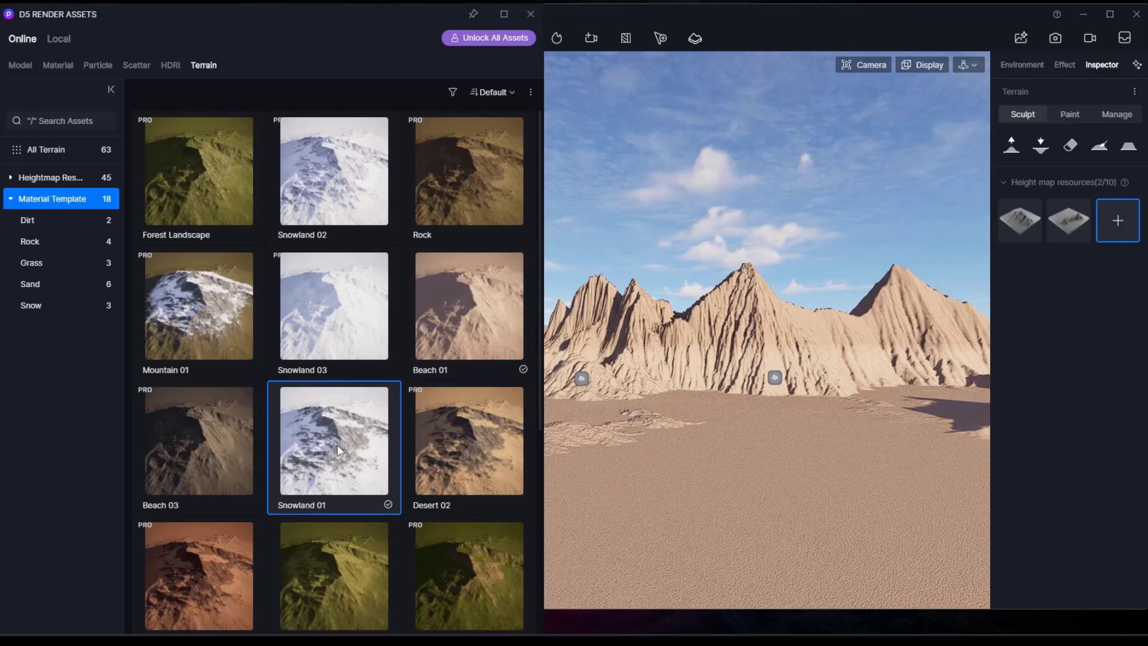
left_click(748, 439)
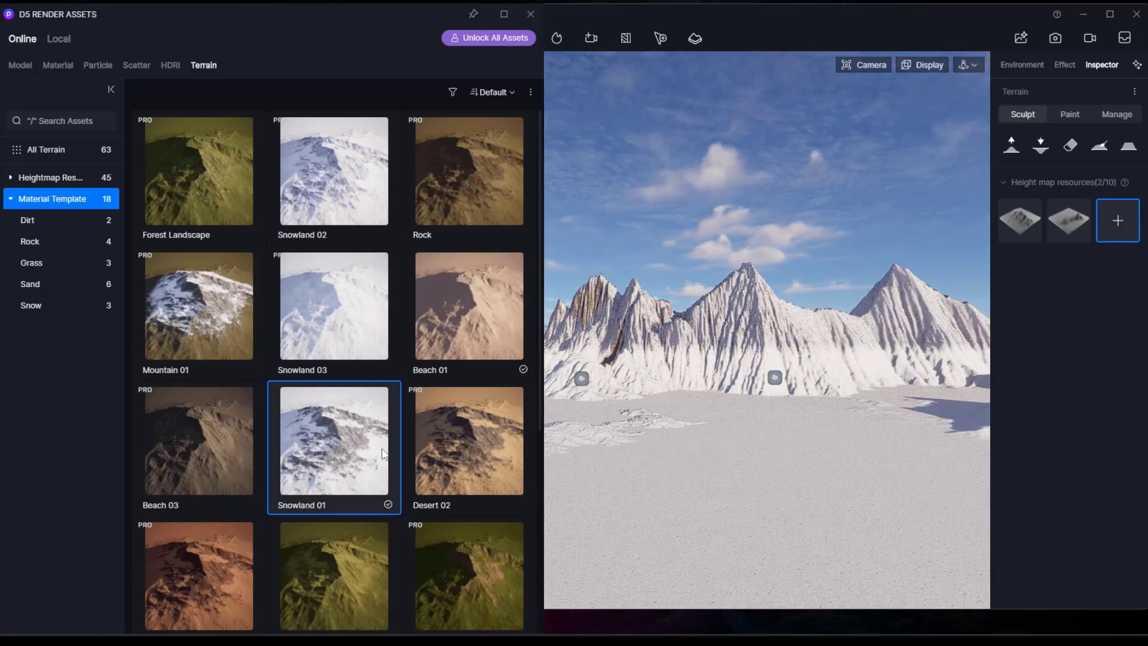
right_click_drag(747, 418, 723, 414)
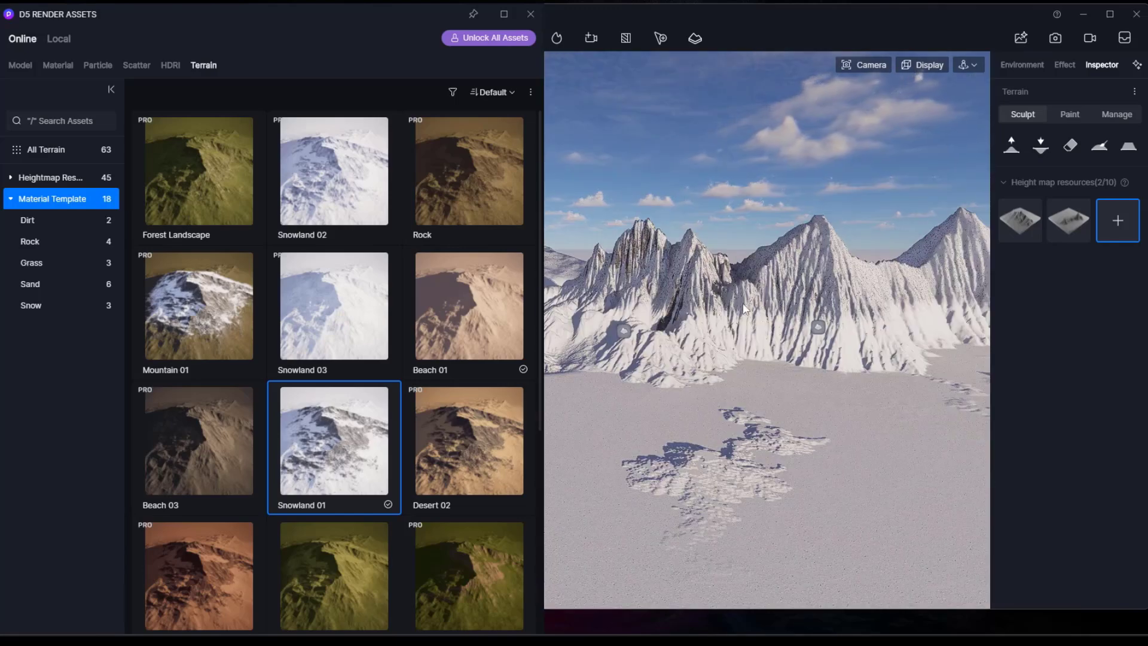
Activate the terrain paint brush, check the first ground texture's options, and select the second ground texture.
left_click(1067, 115)
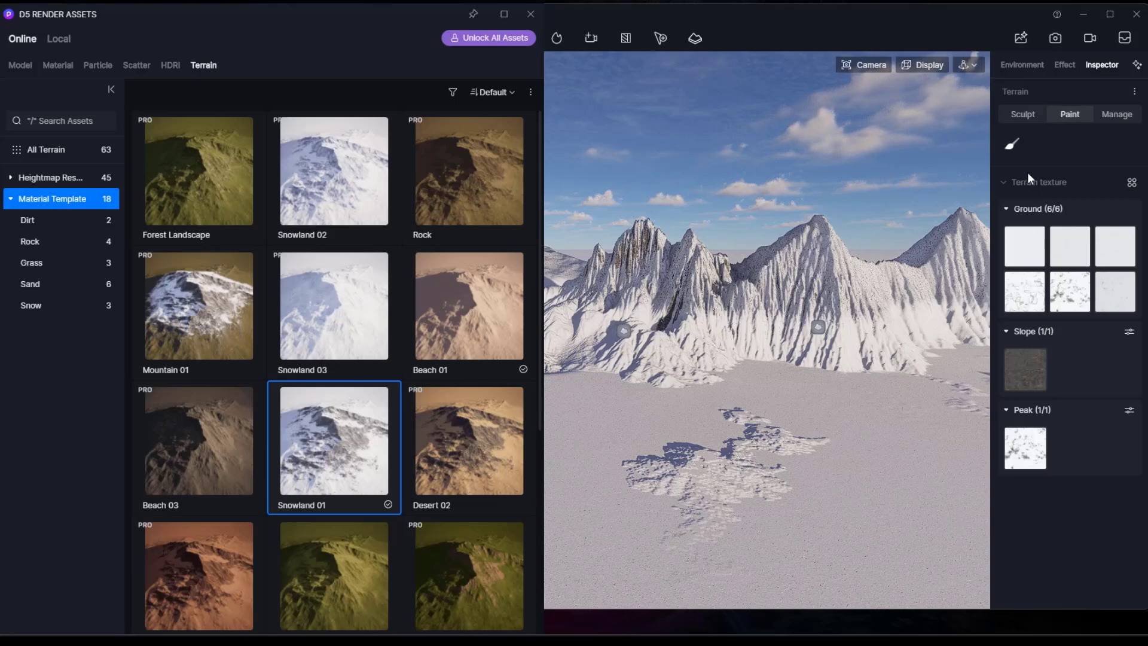
left_click(1011, 144)
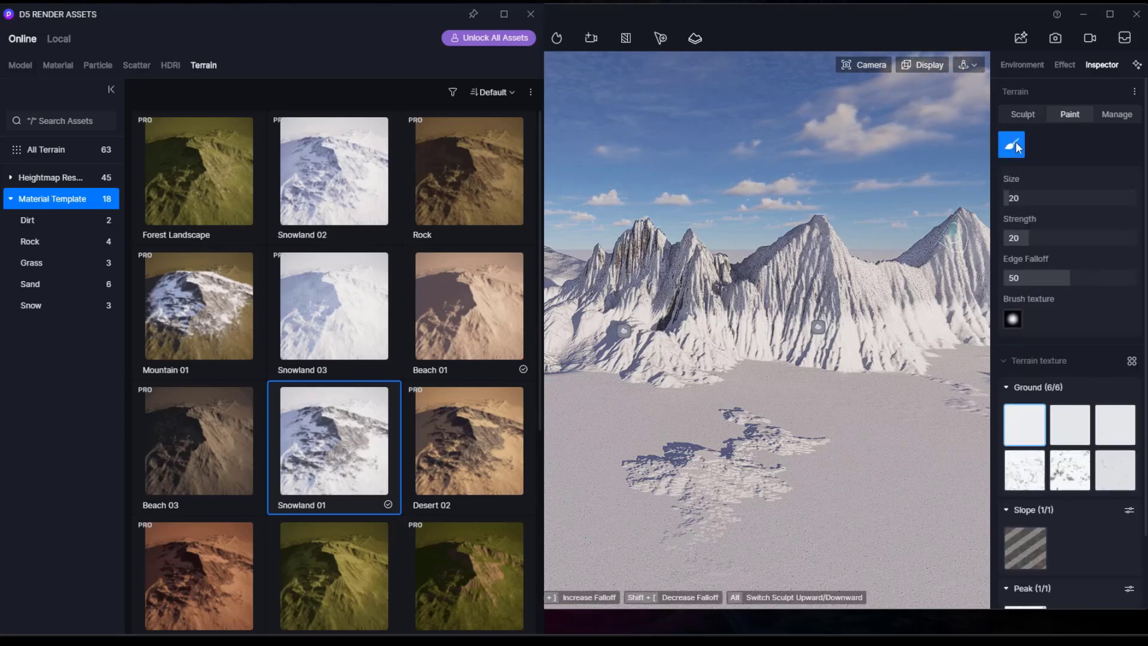
mouse_move(1024, 426)
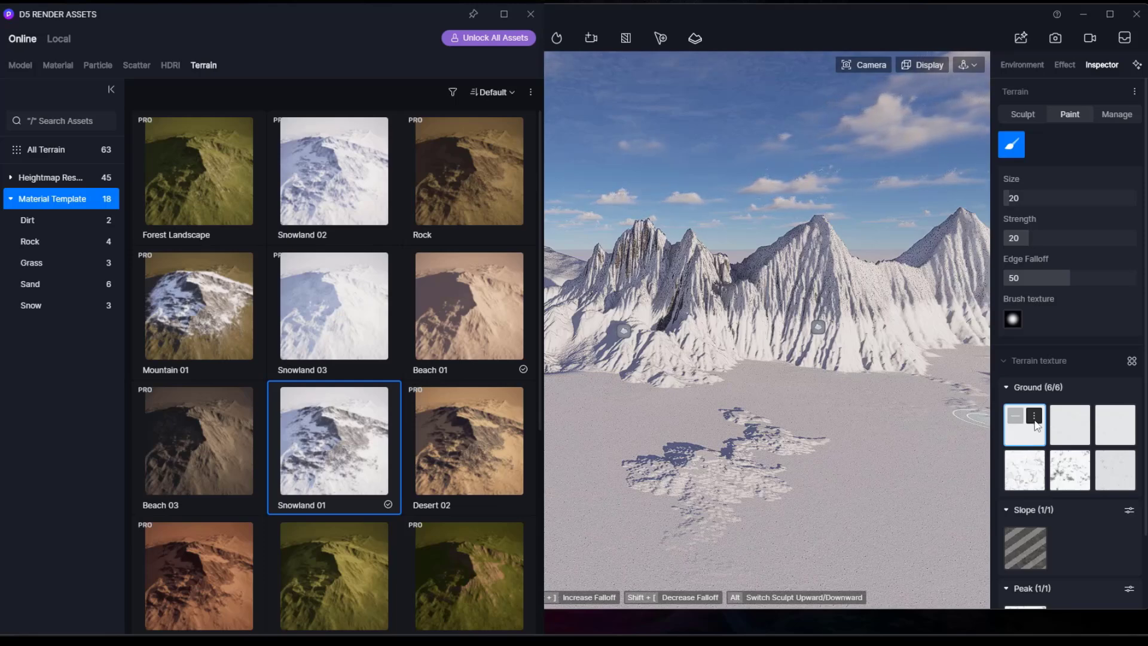
mouse_move(1036, 542)
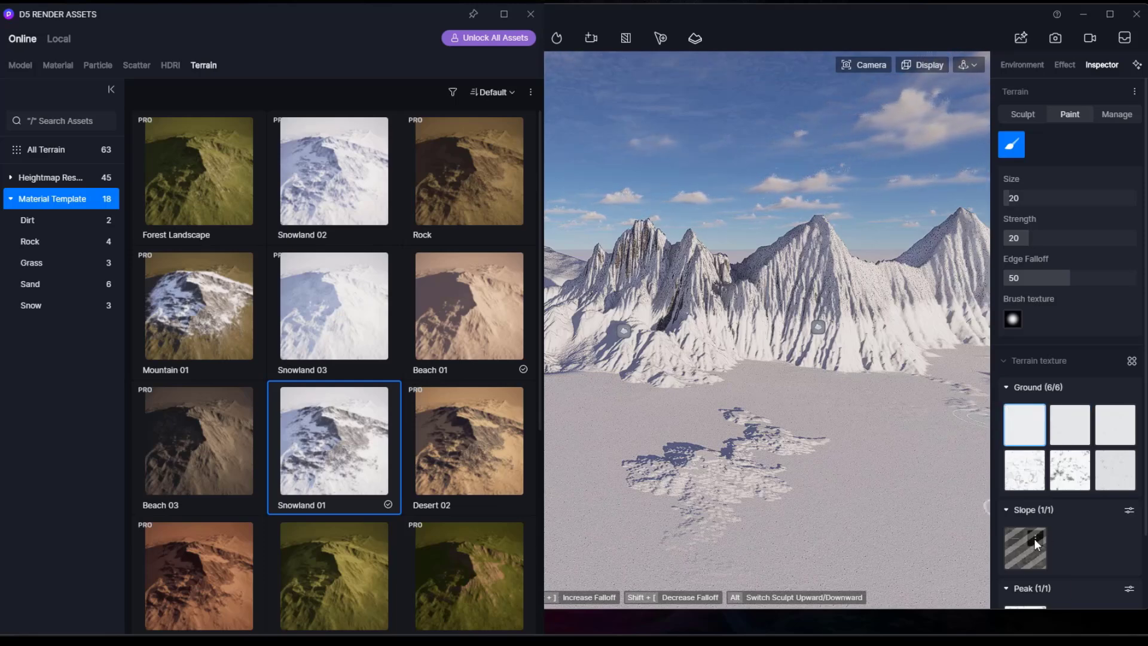
left_click(1035, 415)
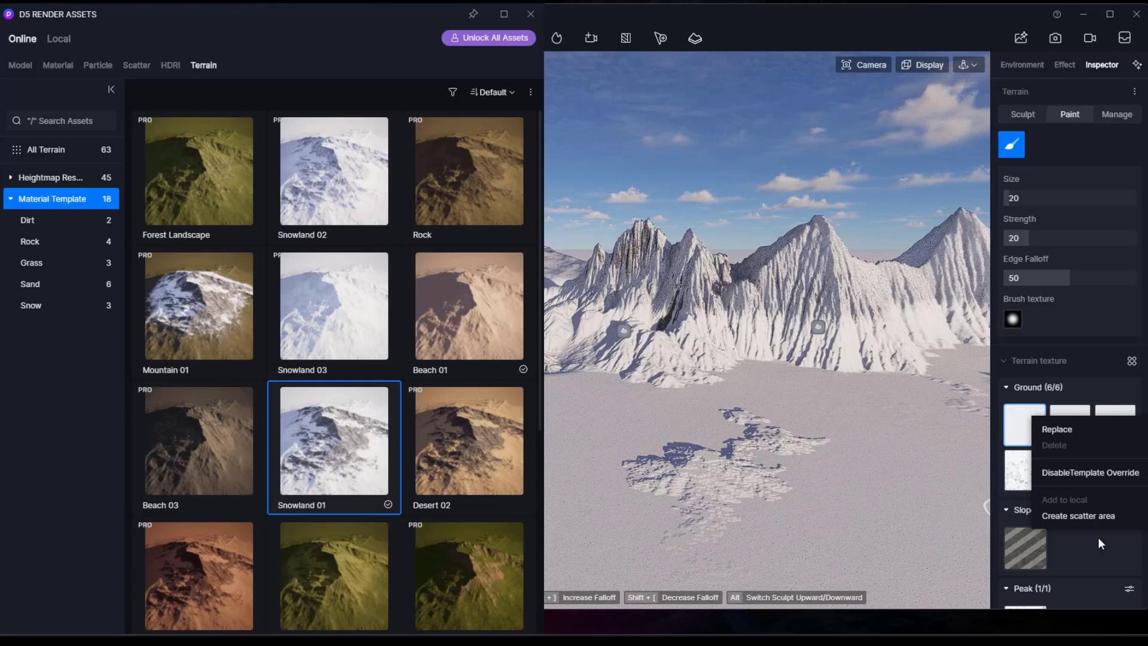
left_click(1097, 558)
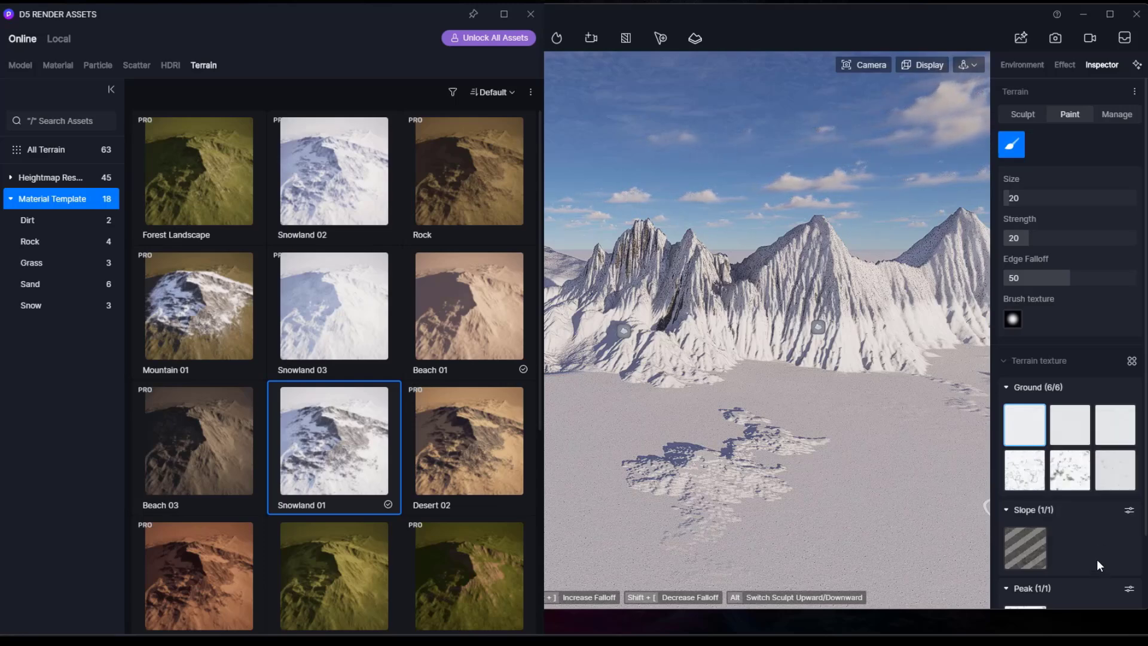
left_click(1075, 439)
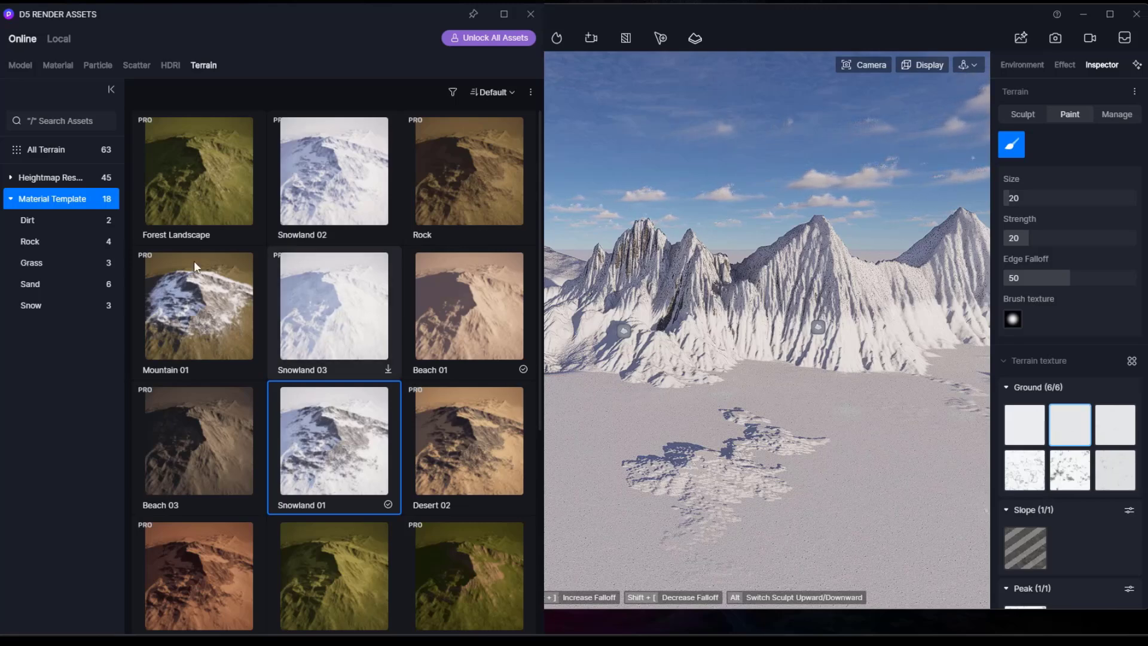
Filter the online materials to free ones only and download Deciduous Woodland 06 from the natural raw materials category.
left_click(55, 67)
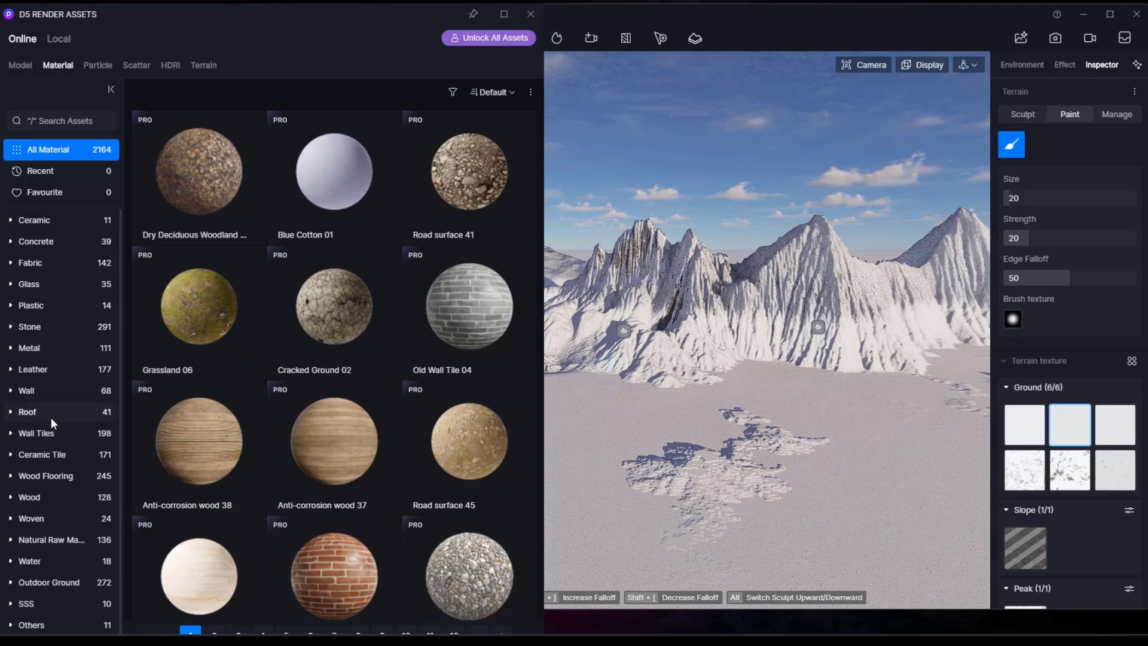
scroll(55, 455, "down", 1)
left_click(56, 577)
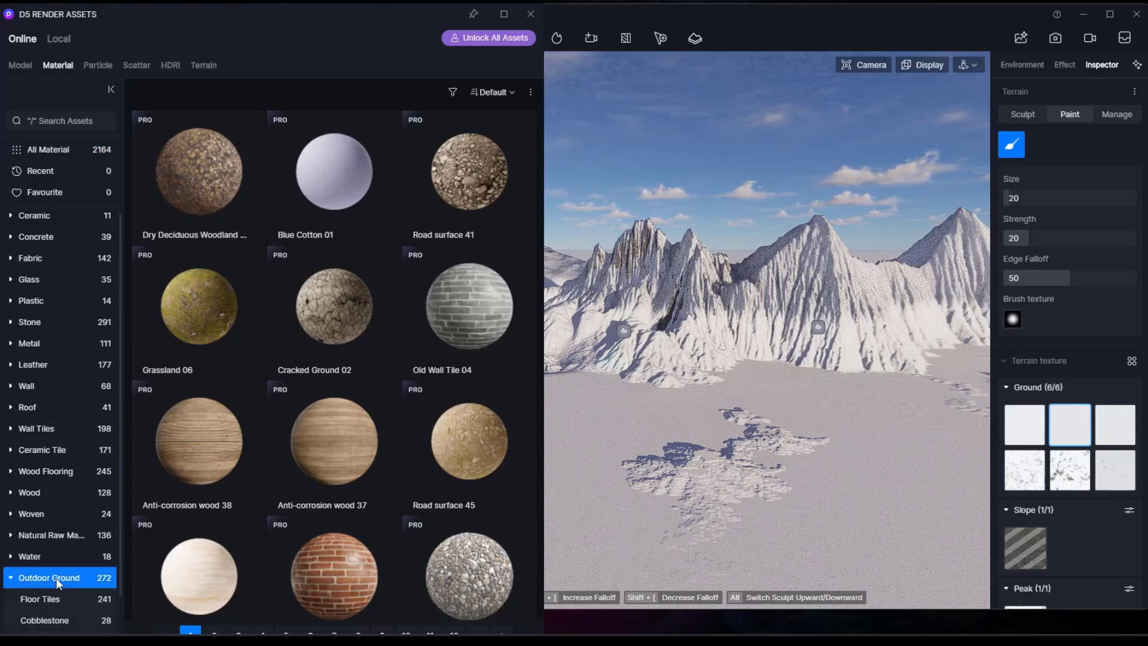
left_click(456, 91)
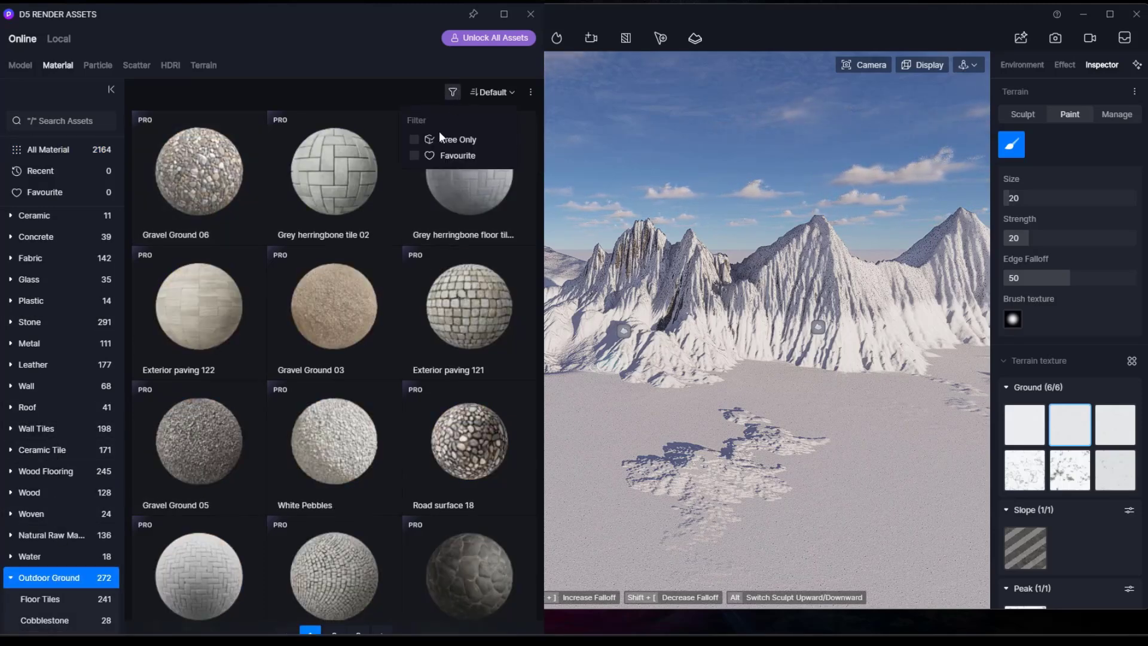
left_click(440, 133)
scroll(85, 486, "down", 3)
left_click(60, 476)
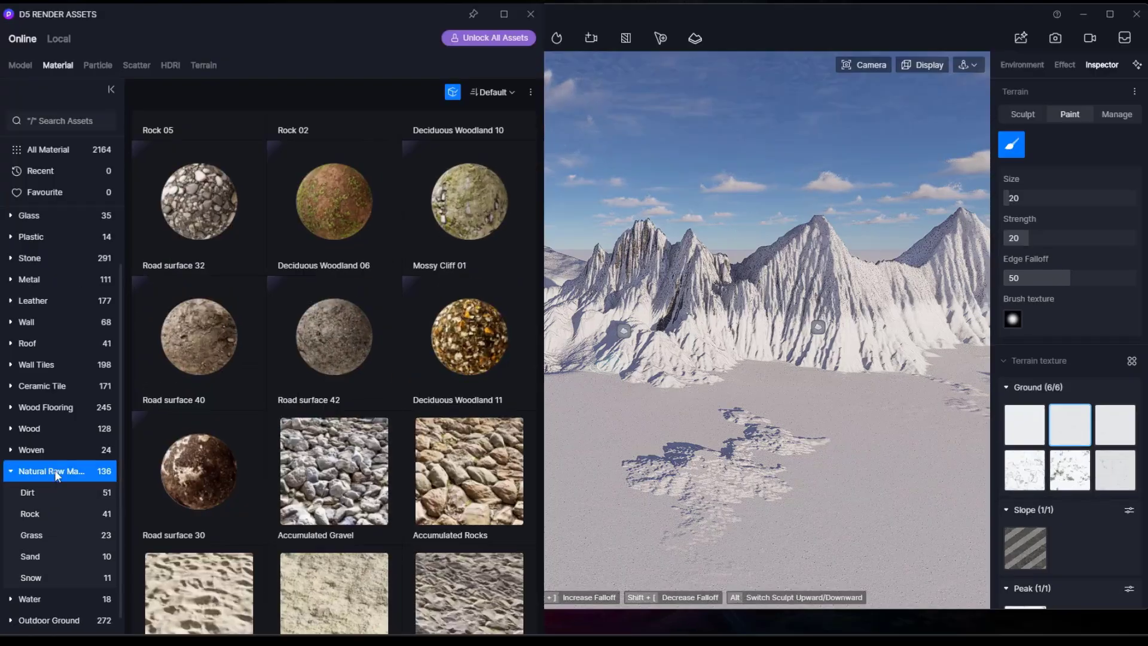
left_click(388, 266)
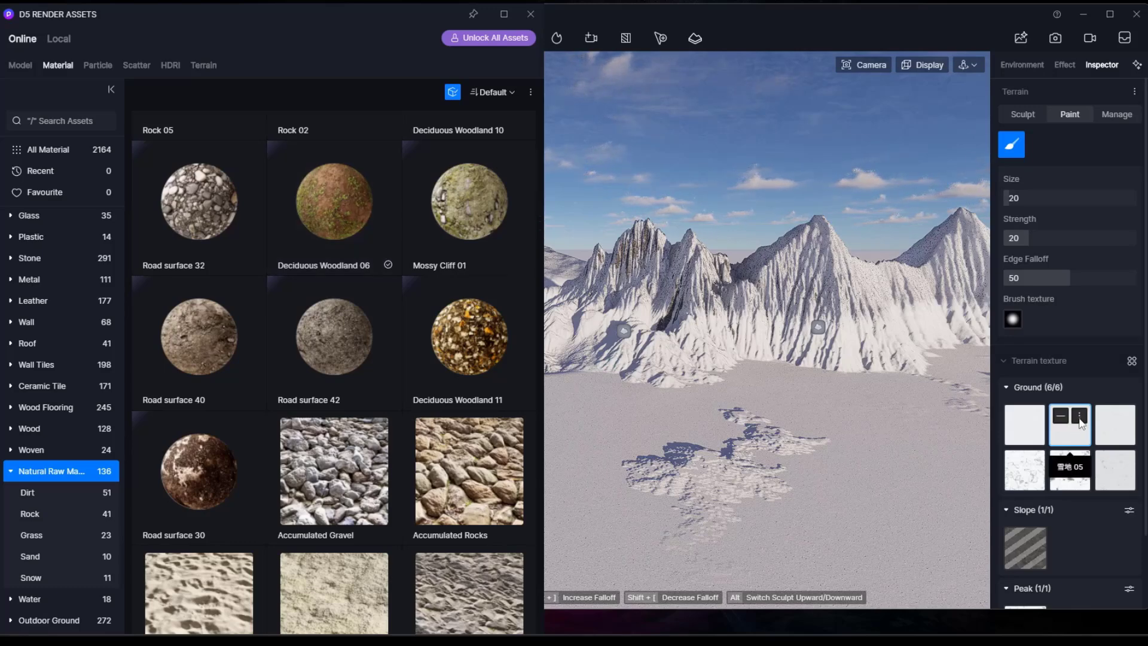
Replace the second ground texture with the Deciduous Woodland 06 material.
left_click(1080, 417)
left_click(1063, 429)
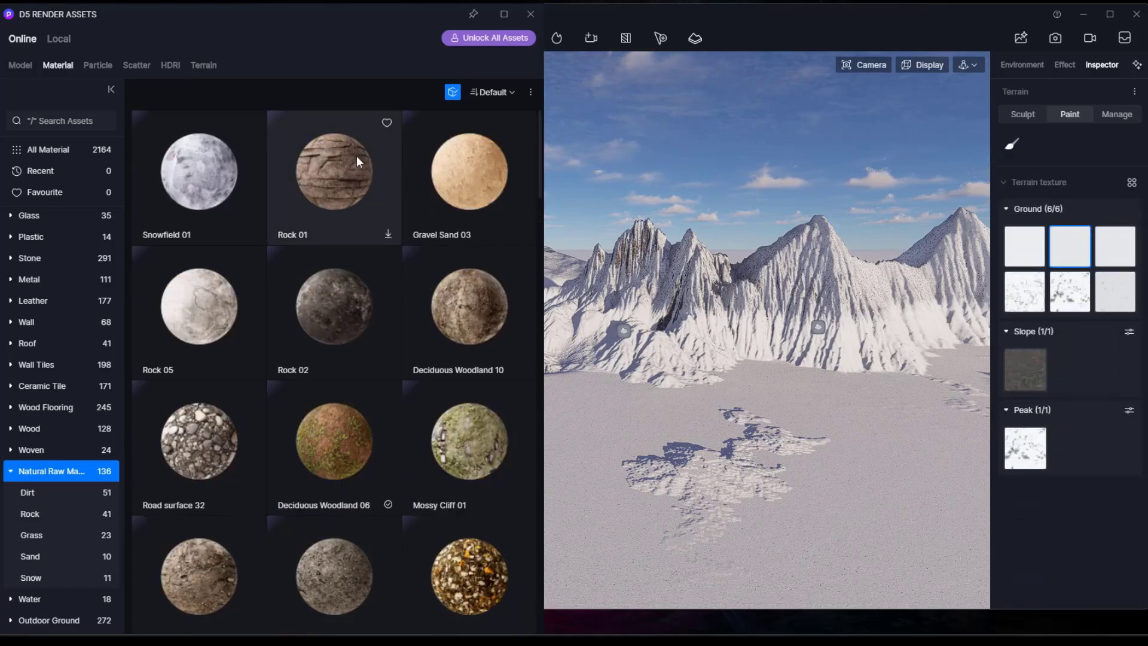
left_click(343, 443)
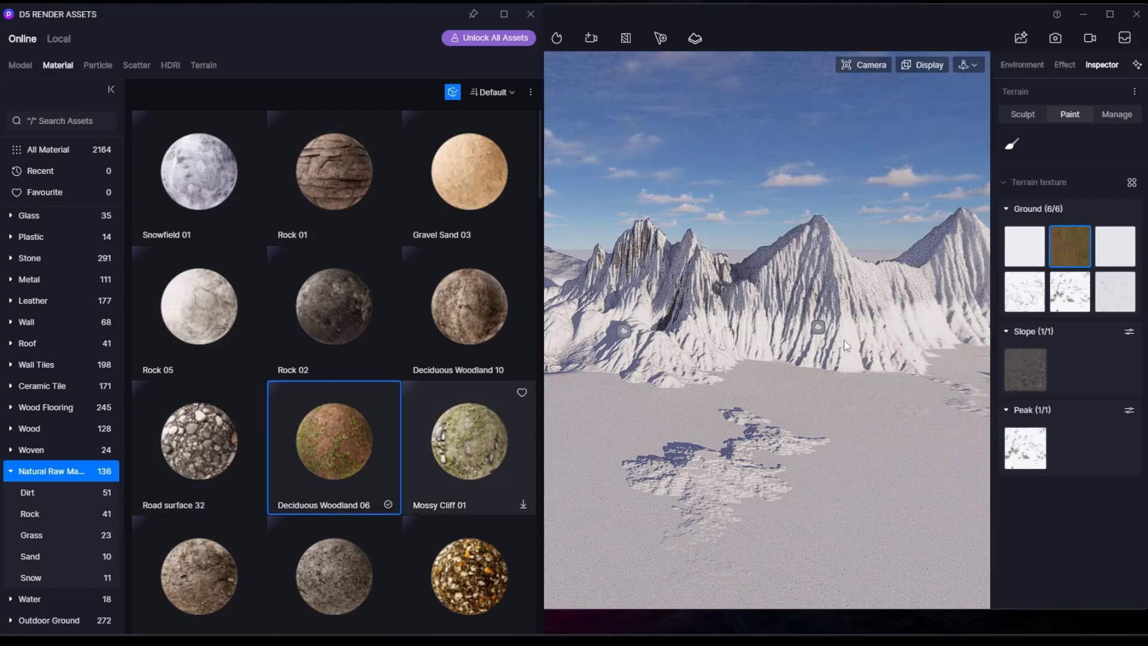
Paint a patch of Deciduous Woodland 06 over the snowy ground in front of the mountains with brush size 20 and strength 20.
mouse_move(1063, 256)
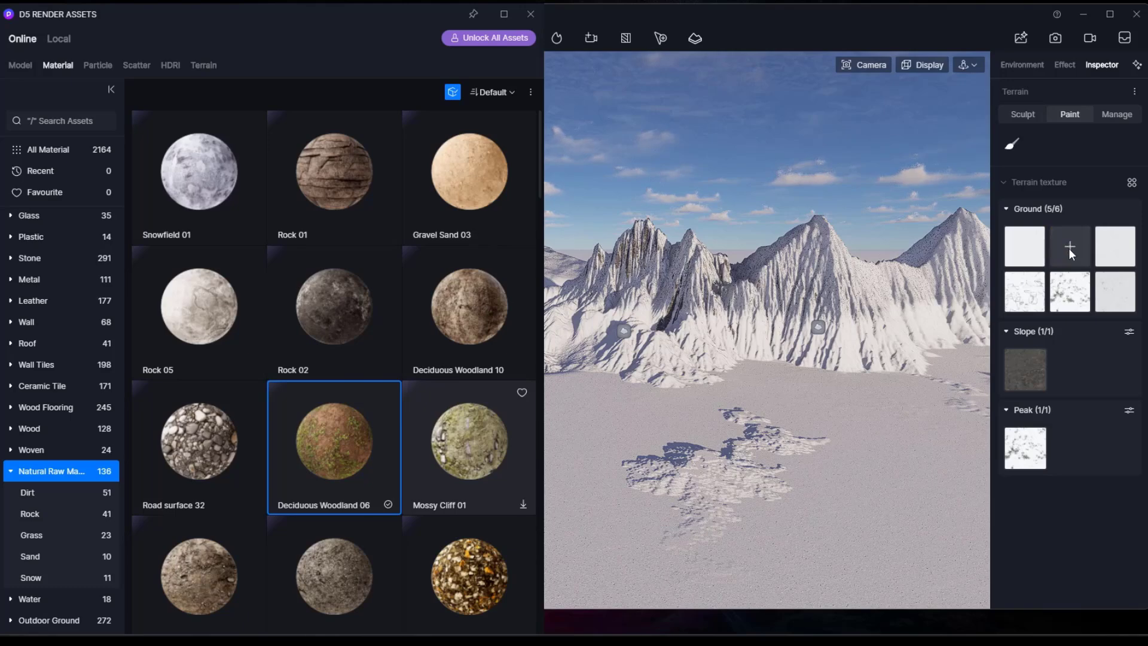
left_click(1068, 248)
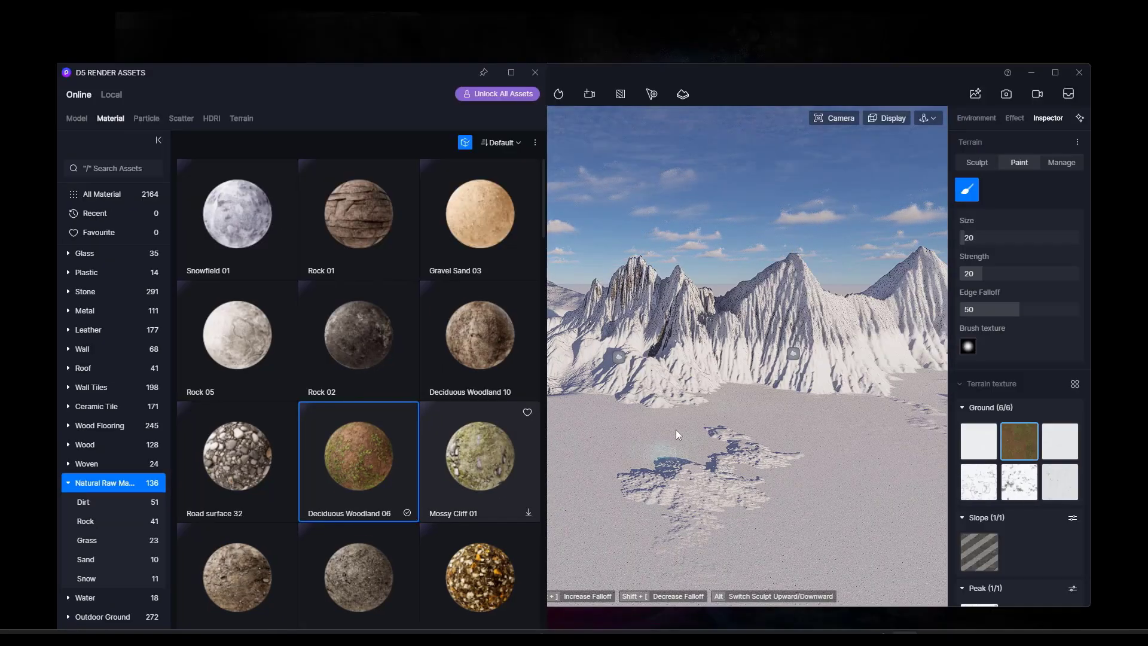
mouse_move(677, 433)
left_mouse_down()
mouse_move(683, 444)
mouse_move(727, 437)
left_mouse_up()
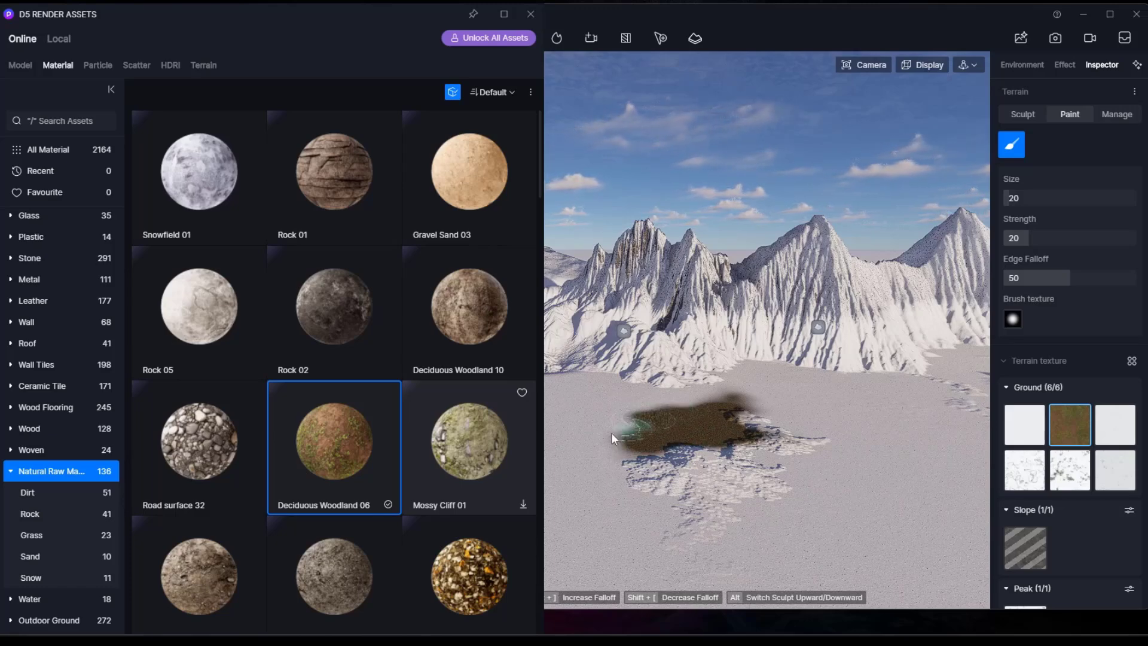
Remove the third ground texture, download Mossy Cliff 01 and assign it to the emptied slot.
mouse_move(1030, 436)
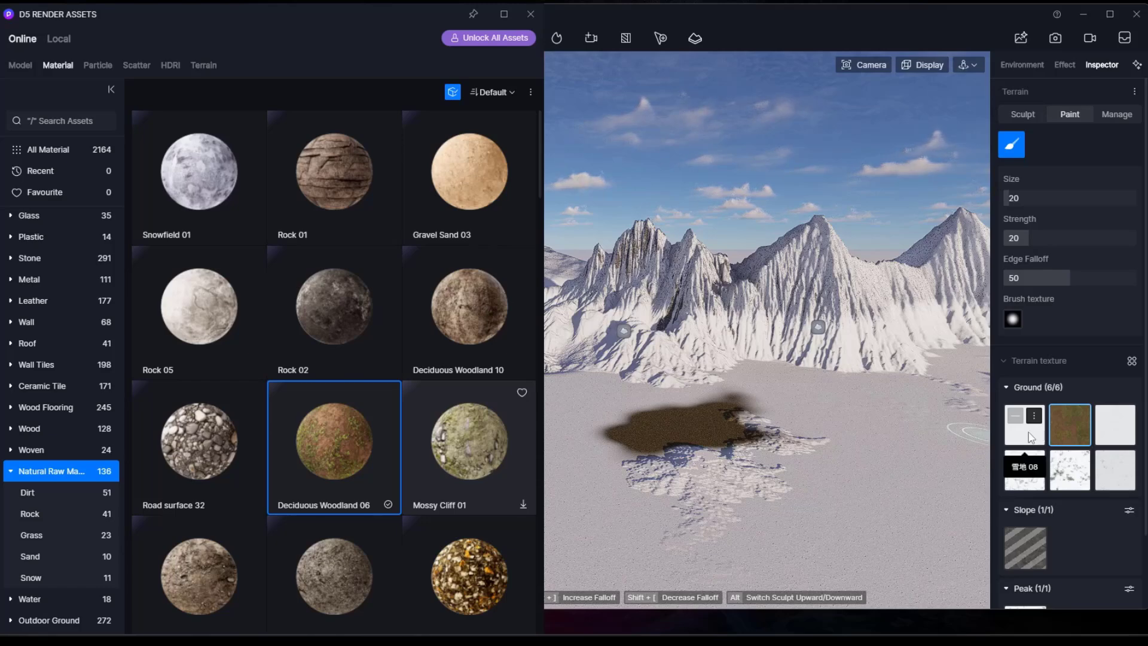
left_click(1106, 416)
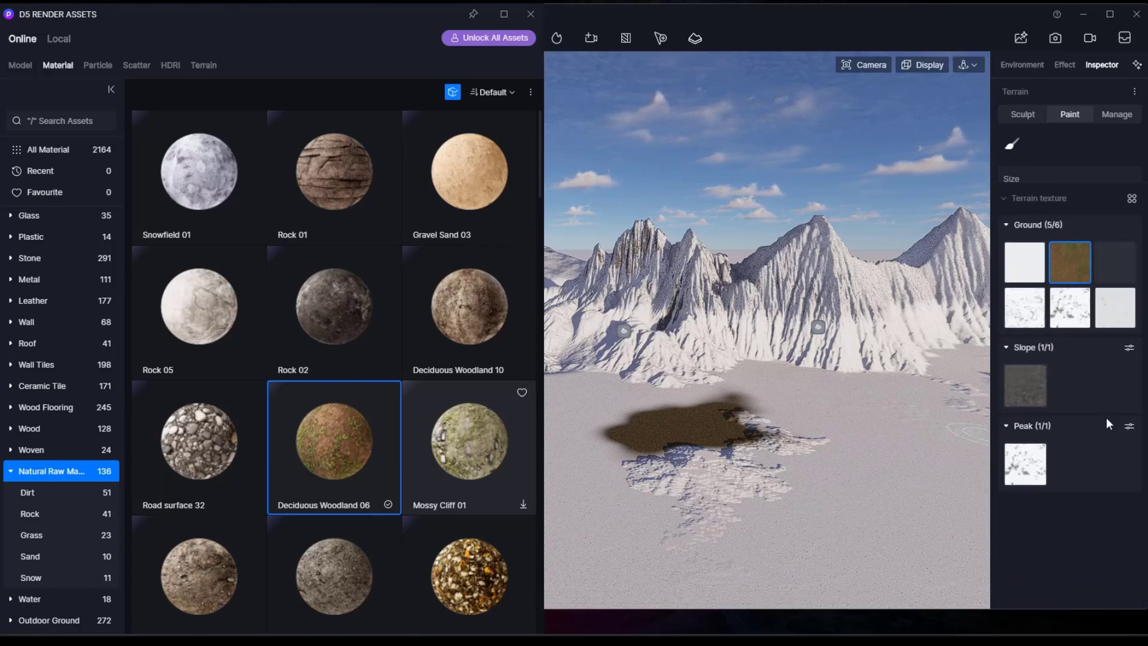
left_click(1112, 232)
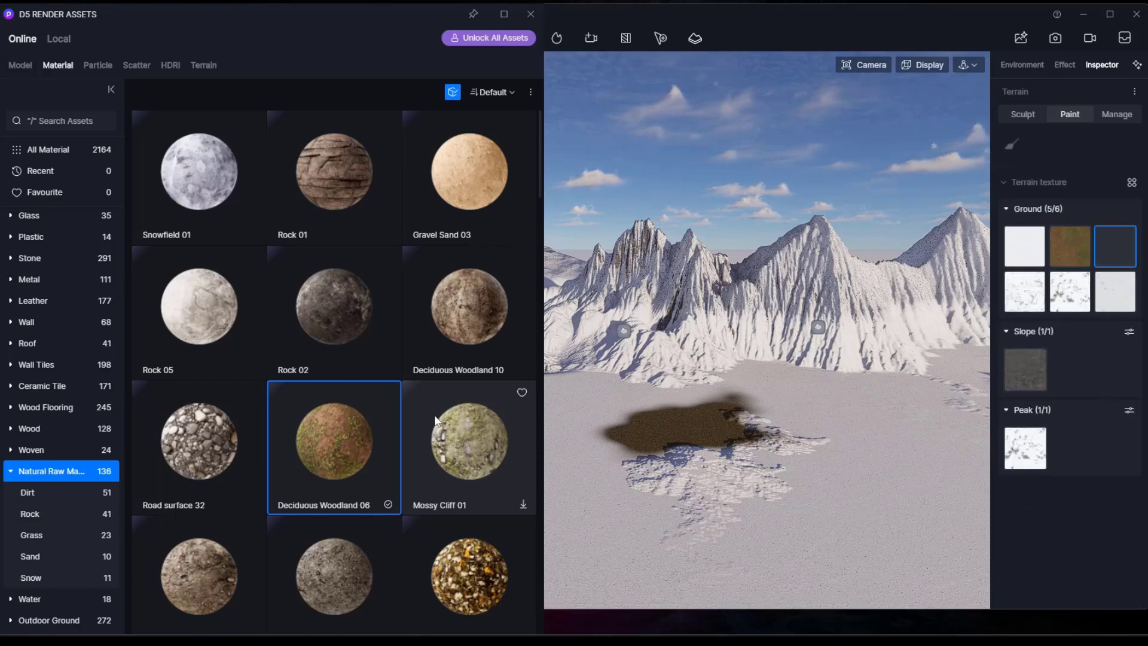
left_click(525, 505)
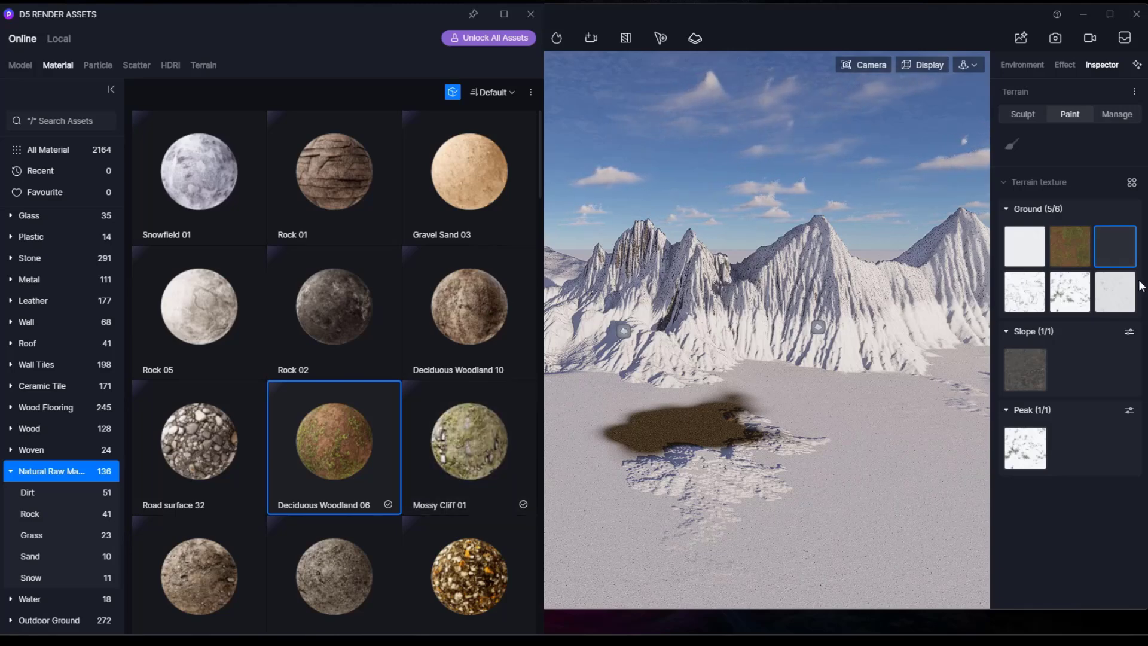
left_click(497, 456)
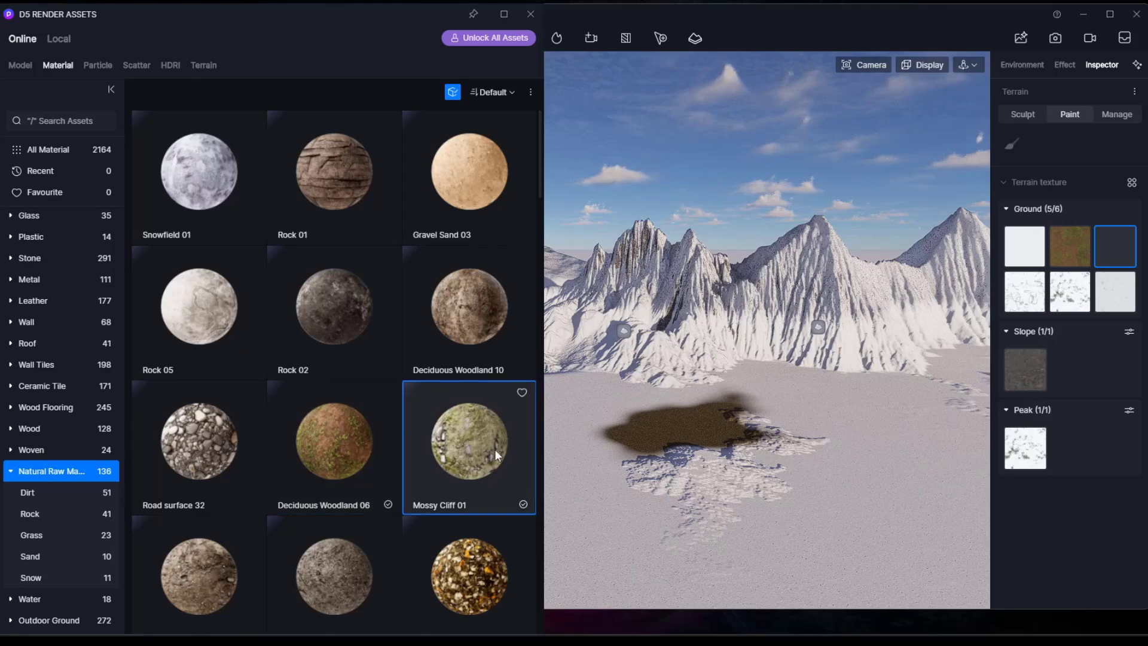
left_click(1112, 254)
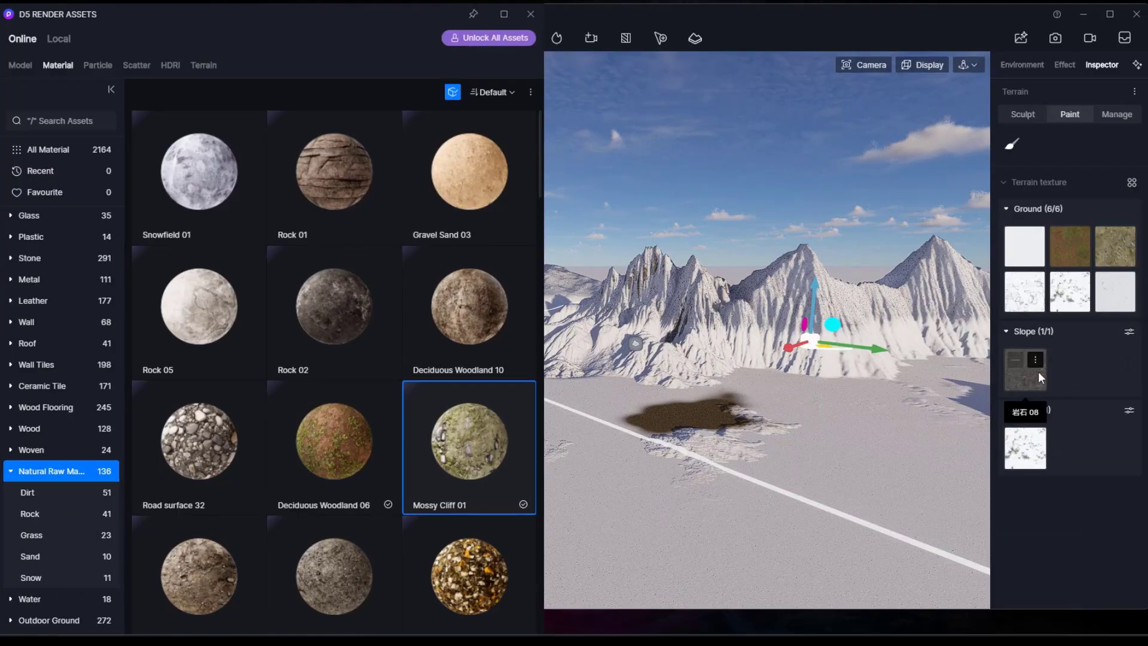
Set the slope texture's erosion to 4 and its weathering to 30.
scroll(690, 299, "up", 10)
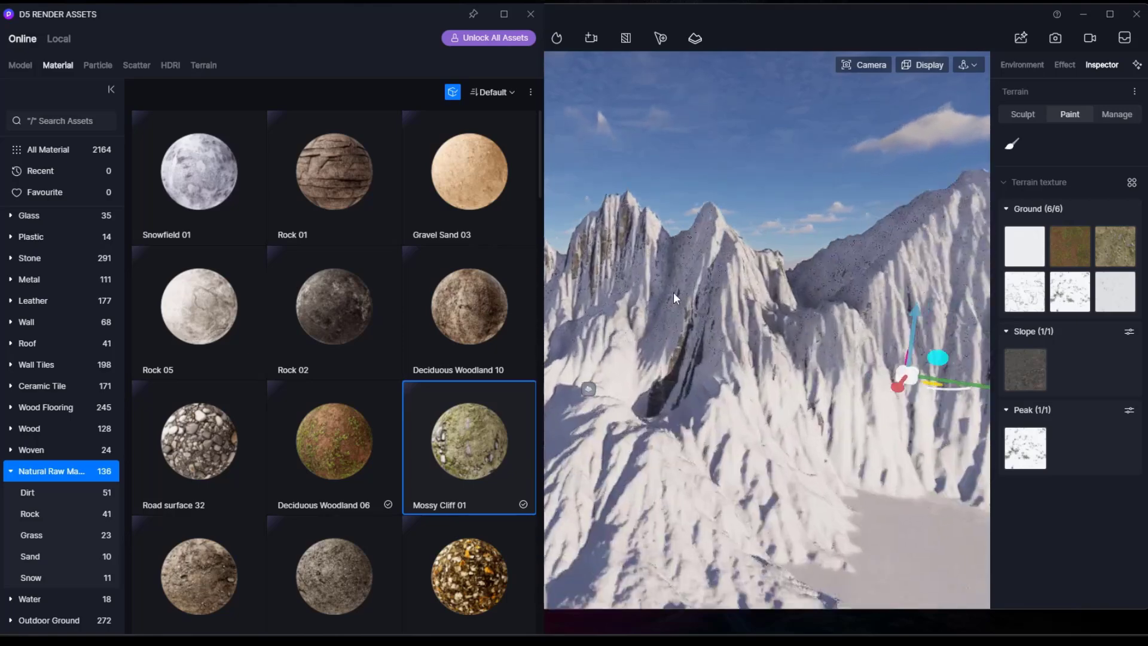
left_click(1128, 332)
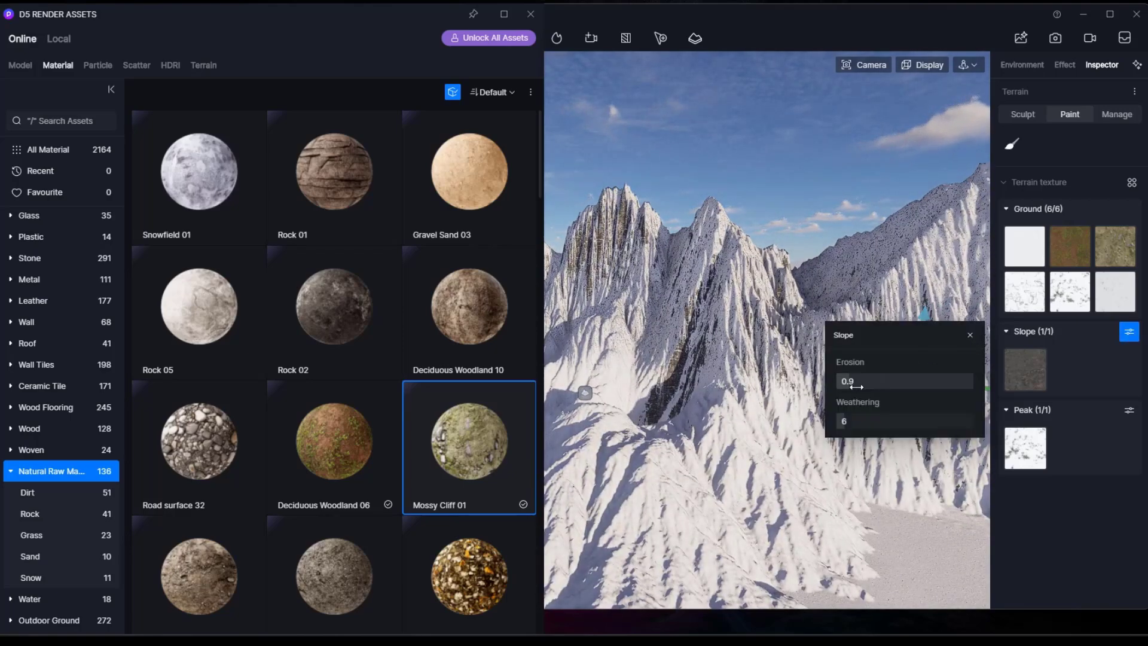
left_click_drag(879, 387, 884, 429)
left_click_drag(871, 386, 894, 384)
mouse_move(1044, 353)
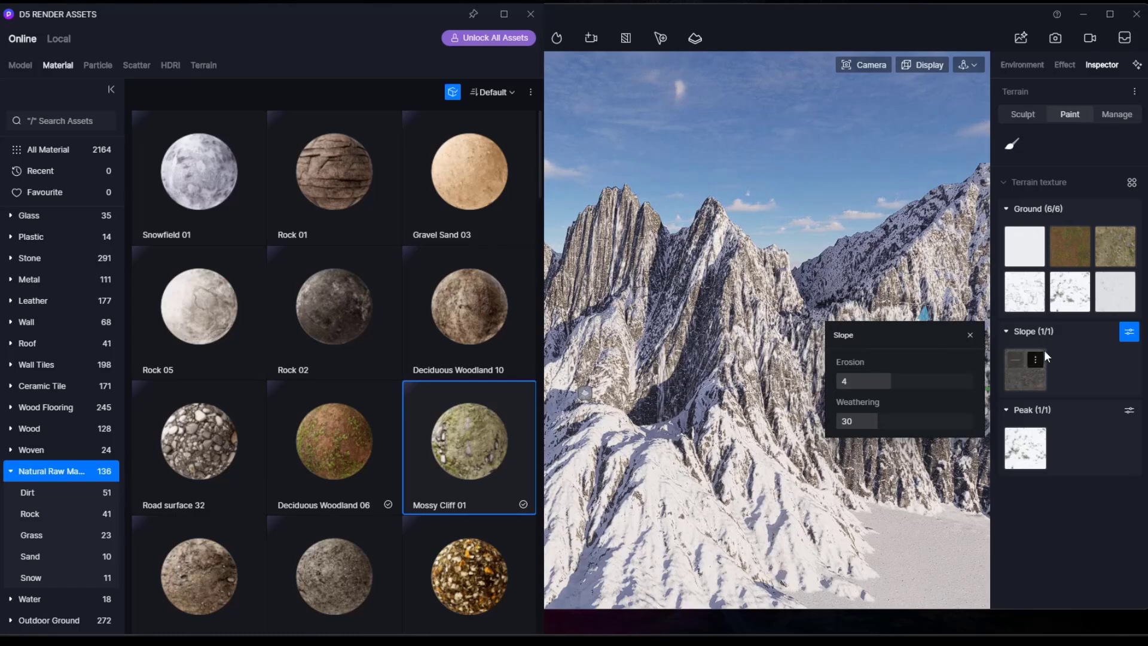
Set the peak texture to altitude 37863, edge blend 28, erosion 3 and UV stretch 50.
left_click(1132, 412)
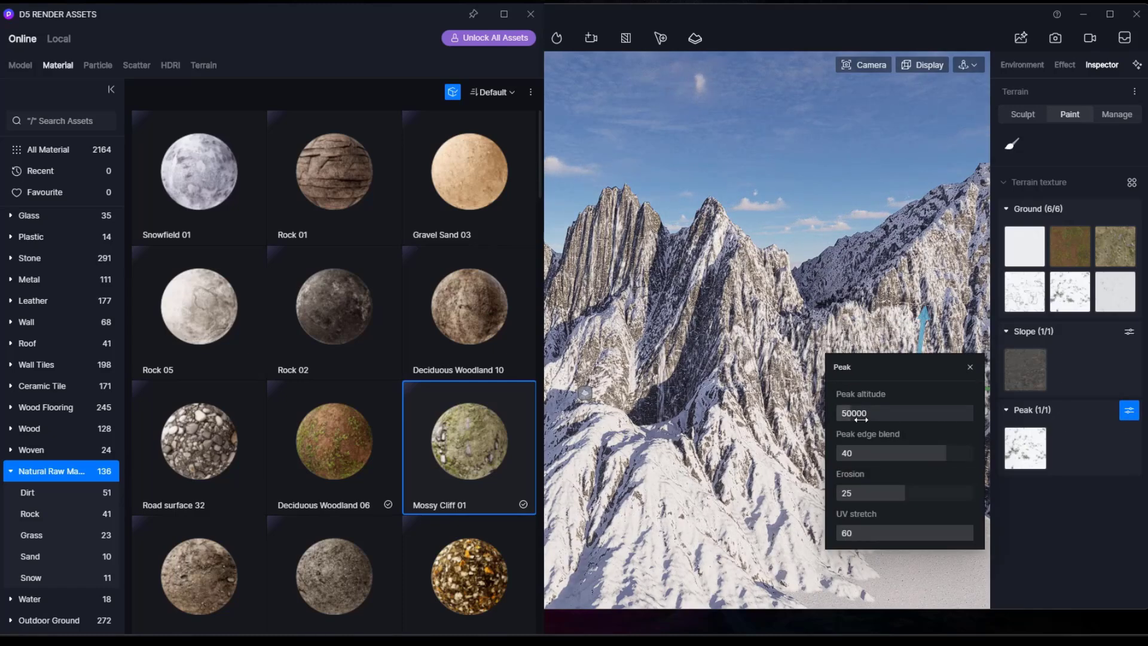
mouse_move(858, 415)
left_mouse_down()
mouse_move(902, 414)
mouse_move(849, 416)
left_mouse_up()
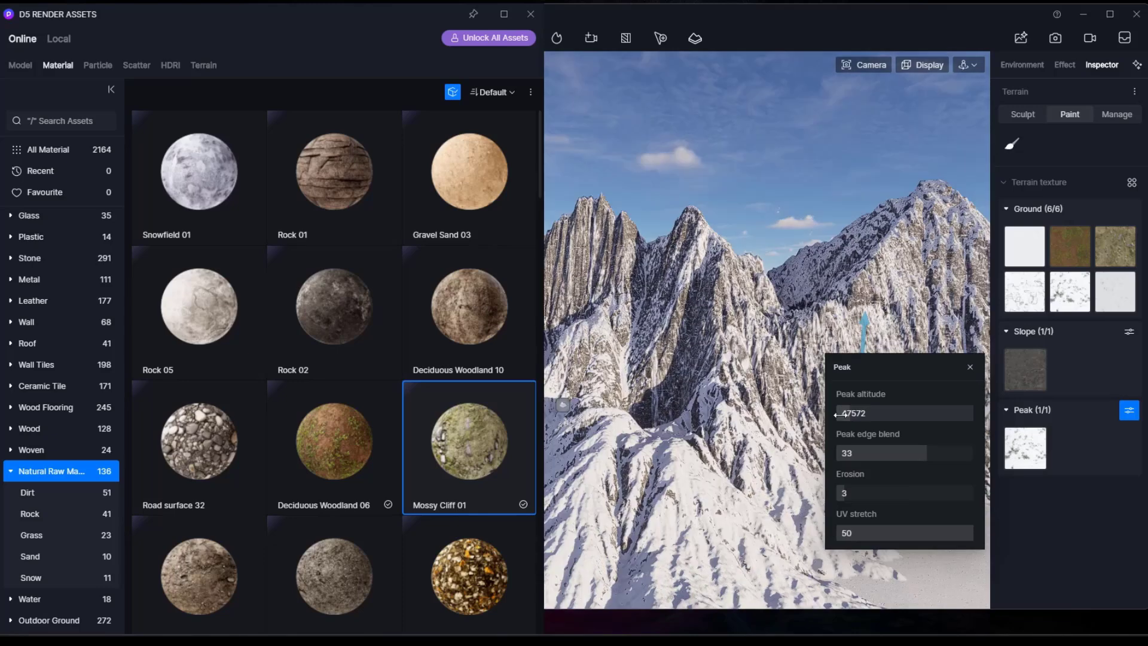
mouse_move(838, 415)
left_mouse_down()
mouse_move(848, 414)
mouse_move(838, 415)
left_mouse_up()
mouse_move(915, 456)
left_mouse_down()
mouse_move(885, 456)
mouse_move(903, 457)
left_mouse_up()
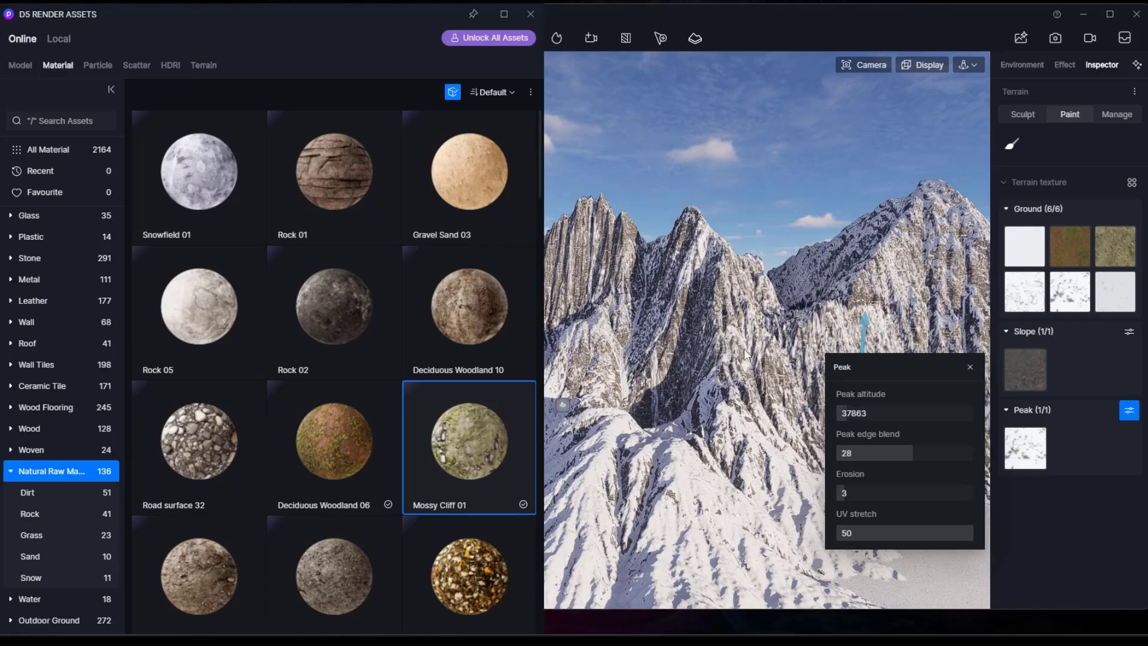
Create a scatter area from the second ground texture's painted patch in front of the mountains.
mouse_move(801, 448)
right_mouse_down()
mouse_move(718, 449)
mouse_move(819, 449)
right_mouse_up()
scroll(820, 448, "down", 5)
scroll(756, 437, "down", 1)
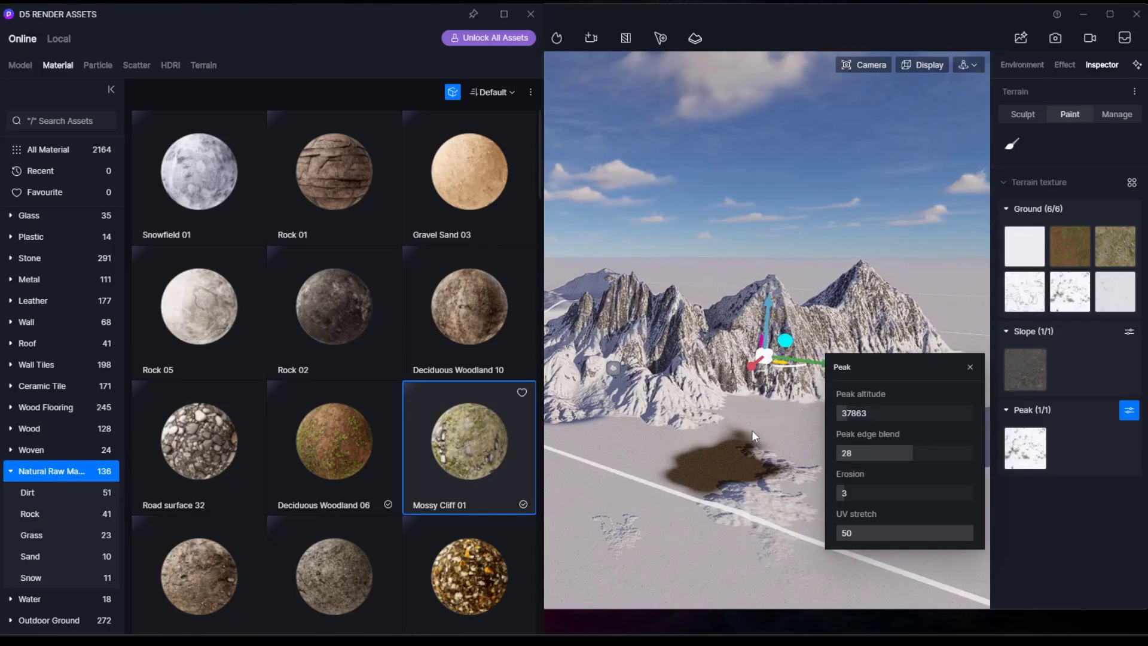
left_click(1068, 257)
right_click(1068, 256)
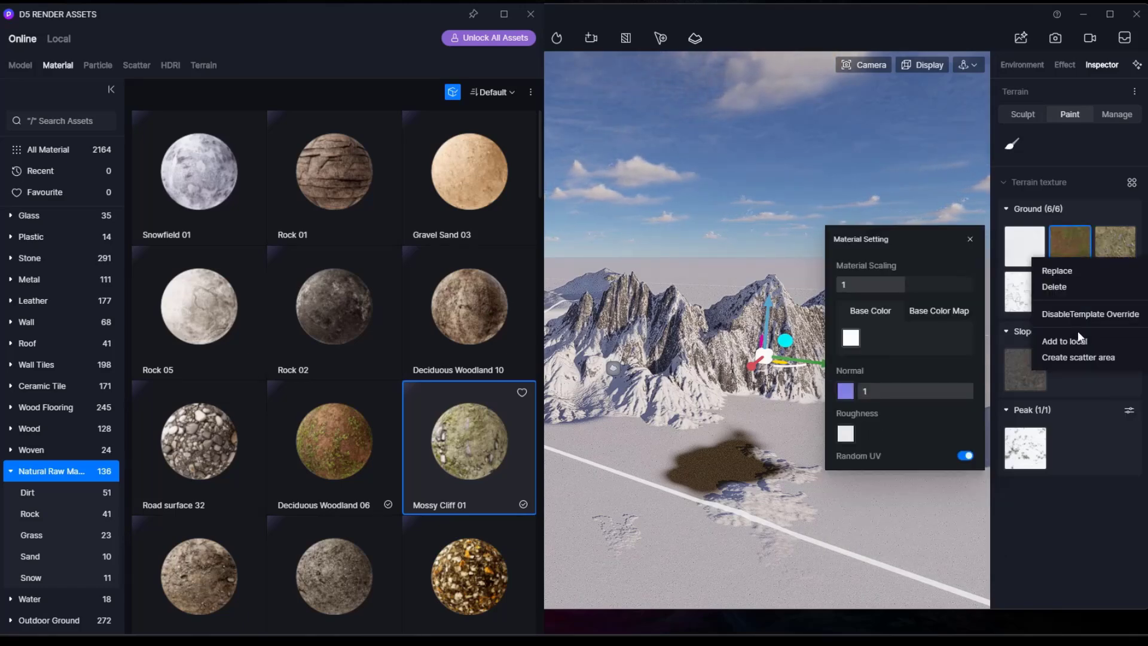
left_click(1080, 357)
key("Escape")
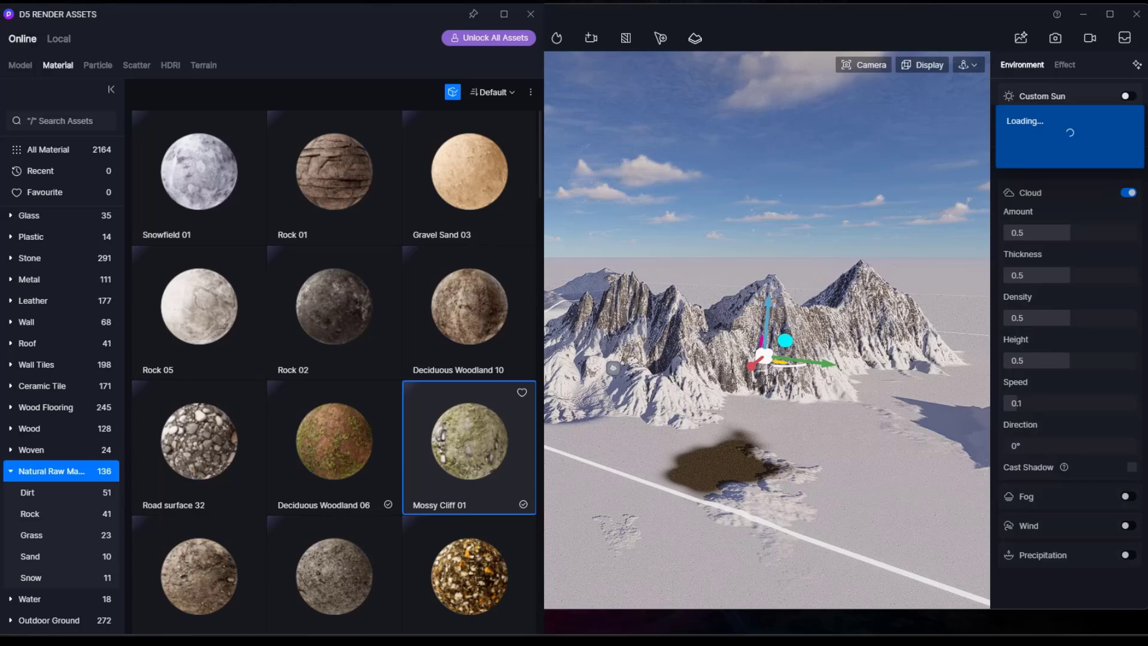
right_click_drag(766, 431, 738, 482)
left_click(766, 492)
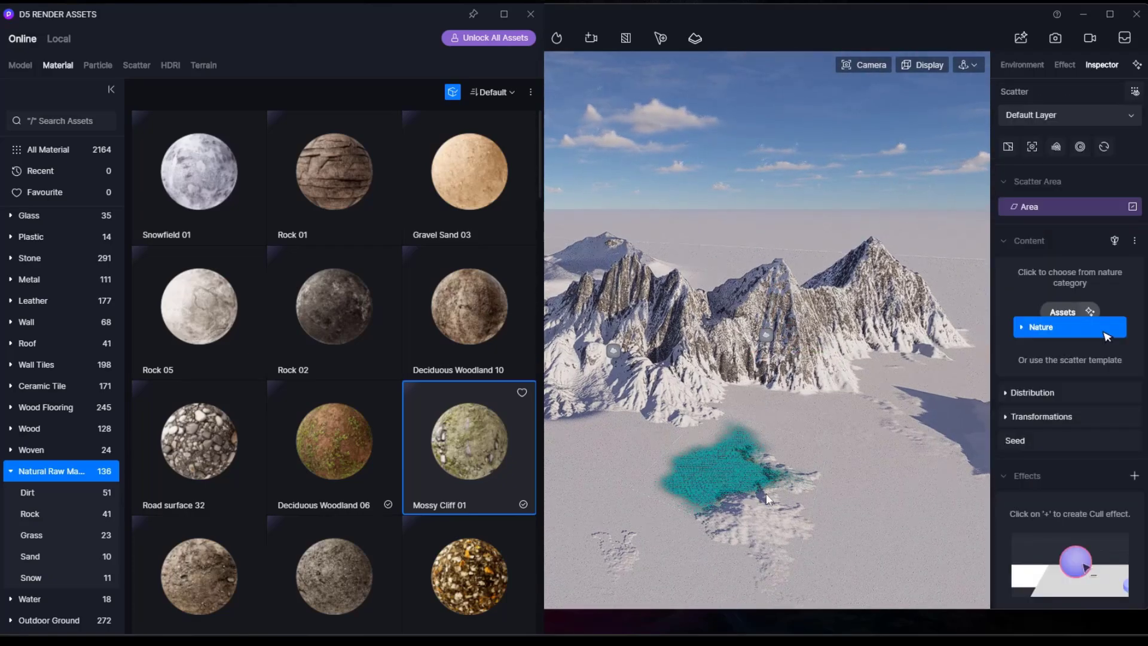
Check the Lawn Landscape scatter templates, and add the Fagus grandifolia 03 tree from the nature models to the scatter area.
scroll(754, 504, "up", 3)
scroll(768, 438, "down", 3)
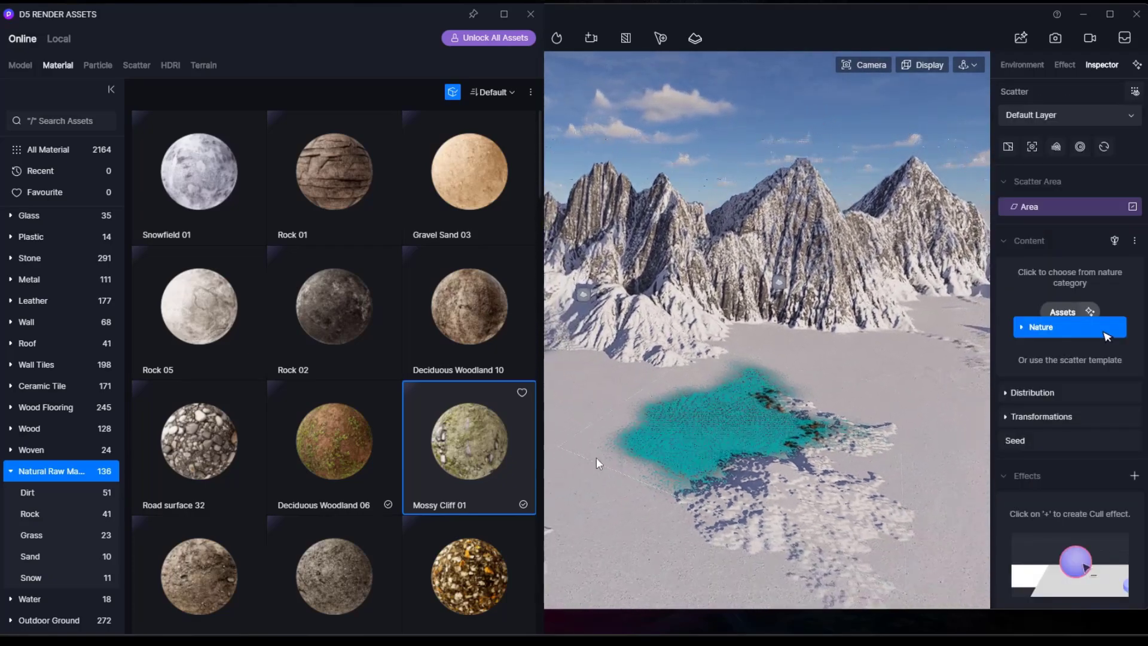
scroll(599, 461, "up", 3)
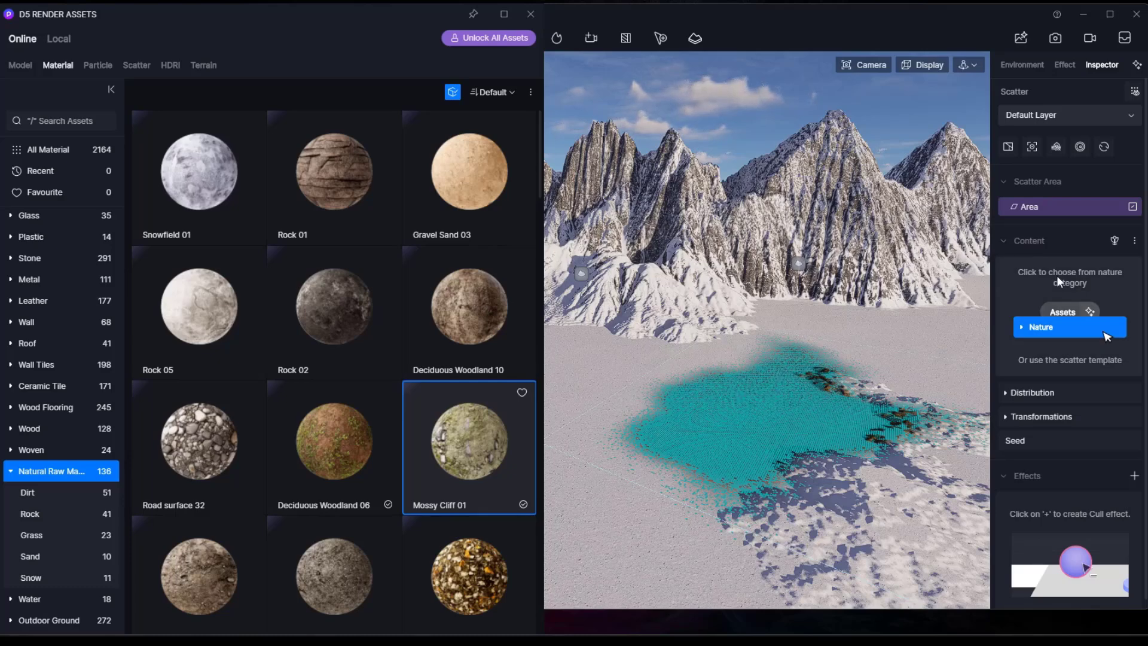
left_click(1116, 242)
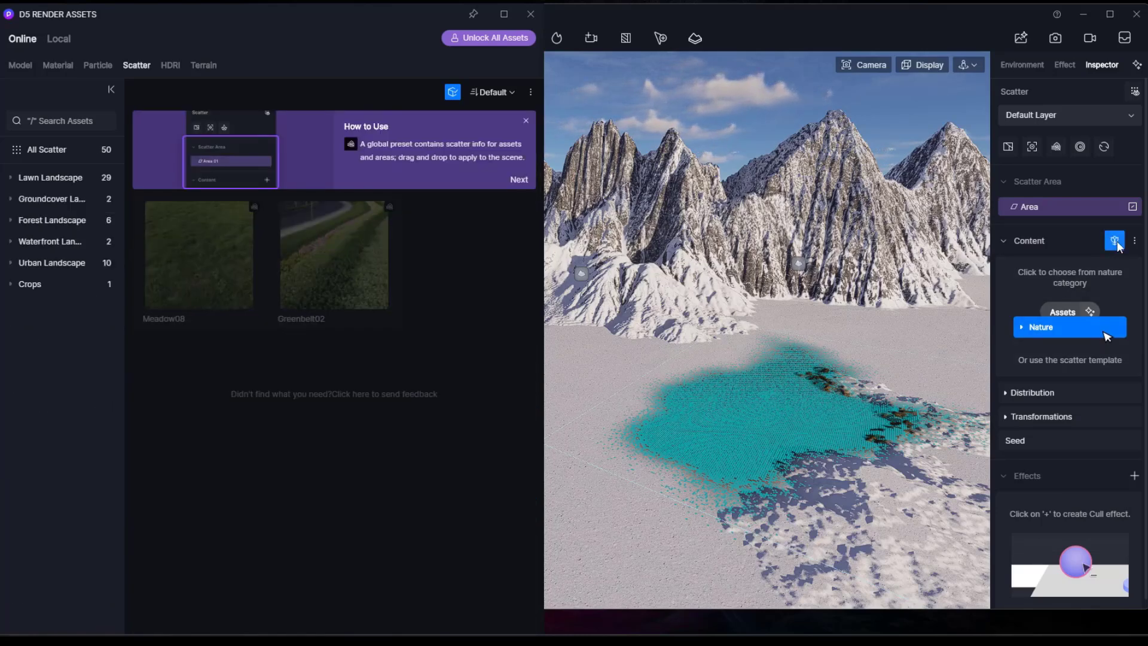
left_click(46, 178)
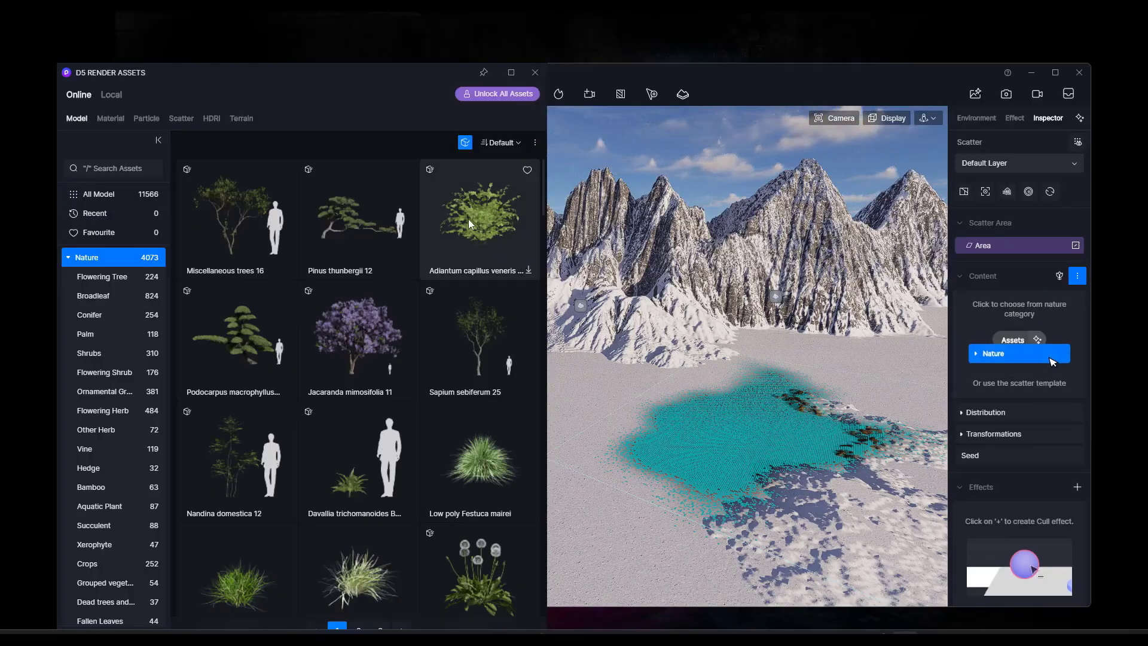
scroll(468, 219, "down", 10)
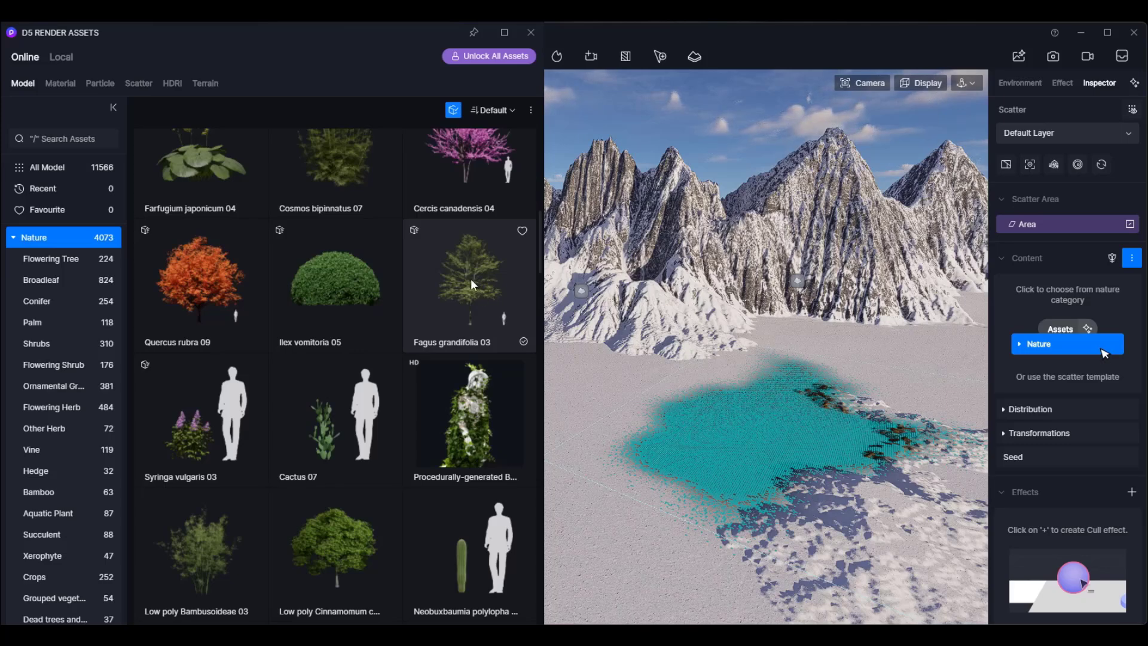
left_click(464, 278)
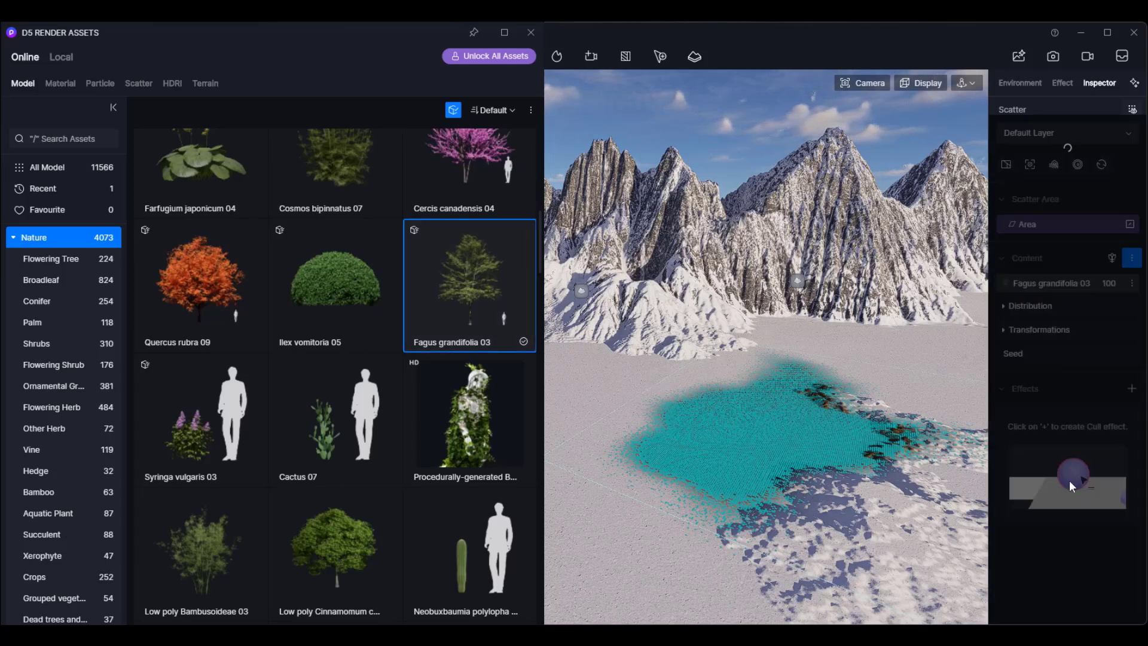
Set the scattered trees' distribution density to 0.5pt/100㎡ after trying 1pt/100㎡.
right_click_drag(812, 479, 897, 469)
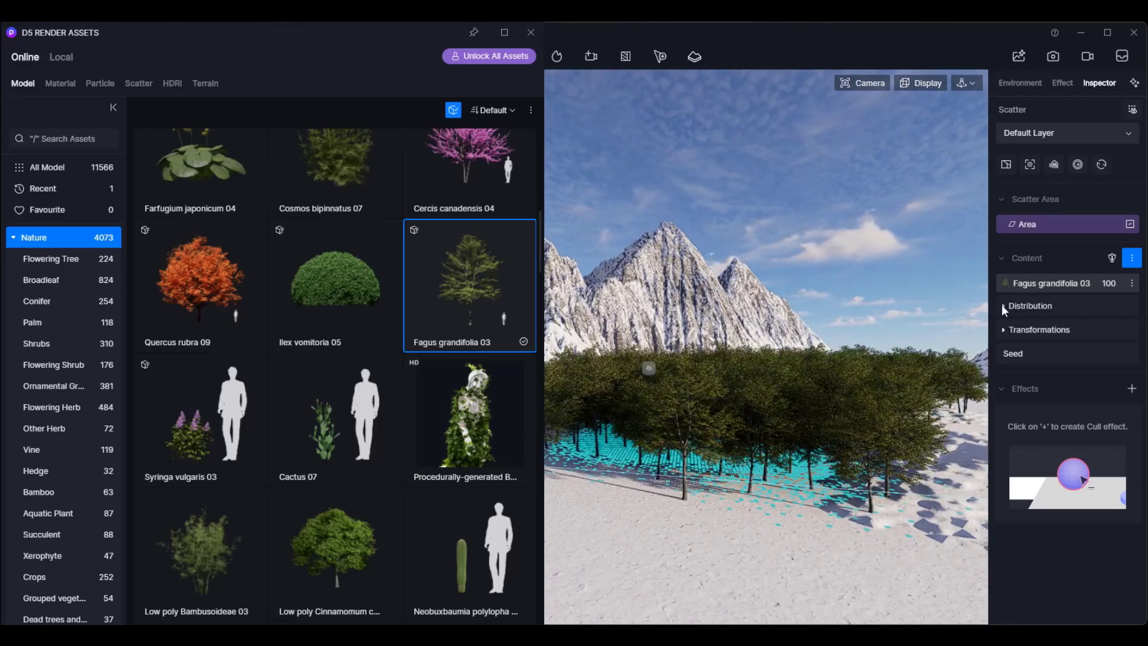
left_click(1003, 305)
left_click_drag(1056, 401, 1038, 401)
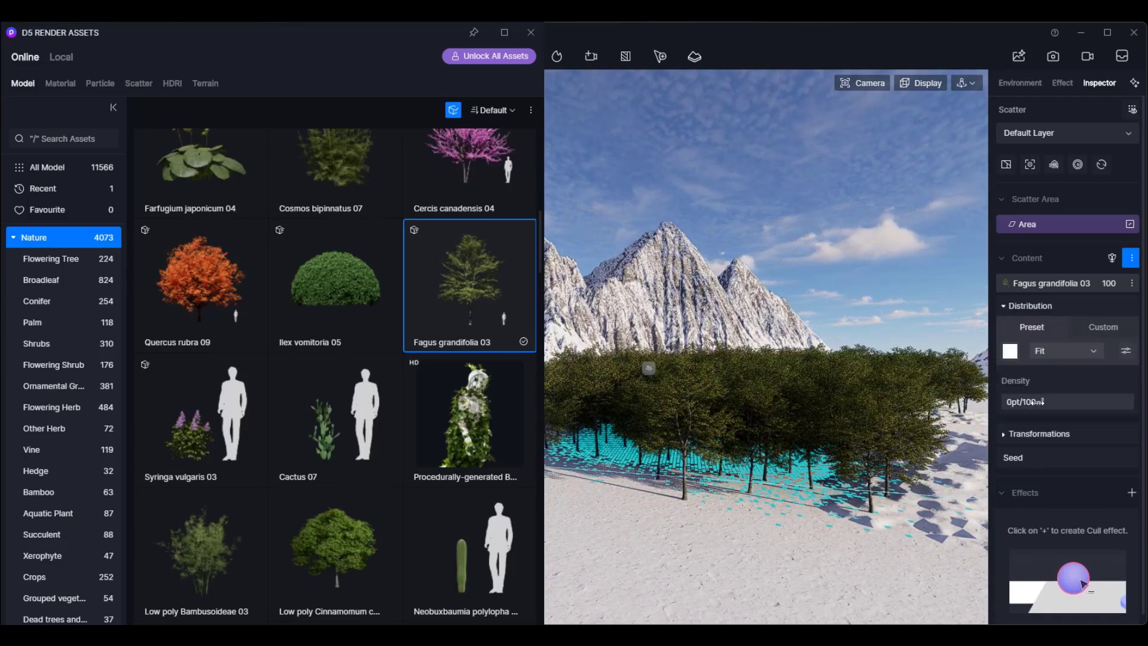
mouse_move(1028, 407)
left_mouse_down()
mouse_move(1077, 405)
mouse_move(1049, 412)
left_mouse_up()
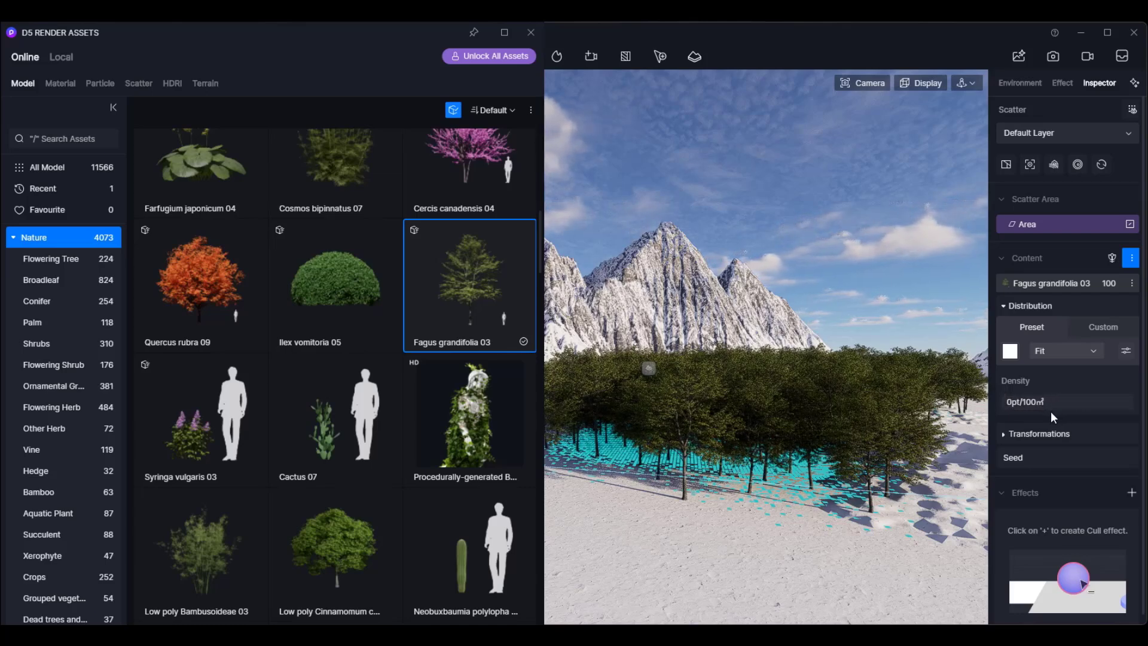
left_click(1057, 405)
type("1")
key("Return")
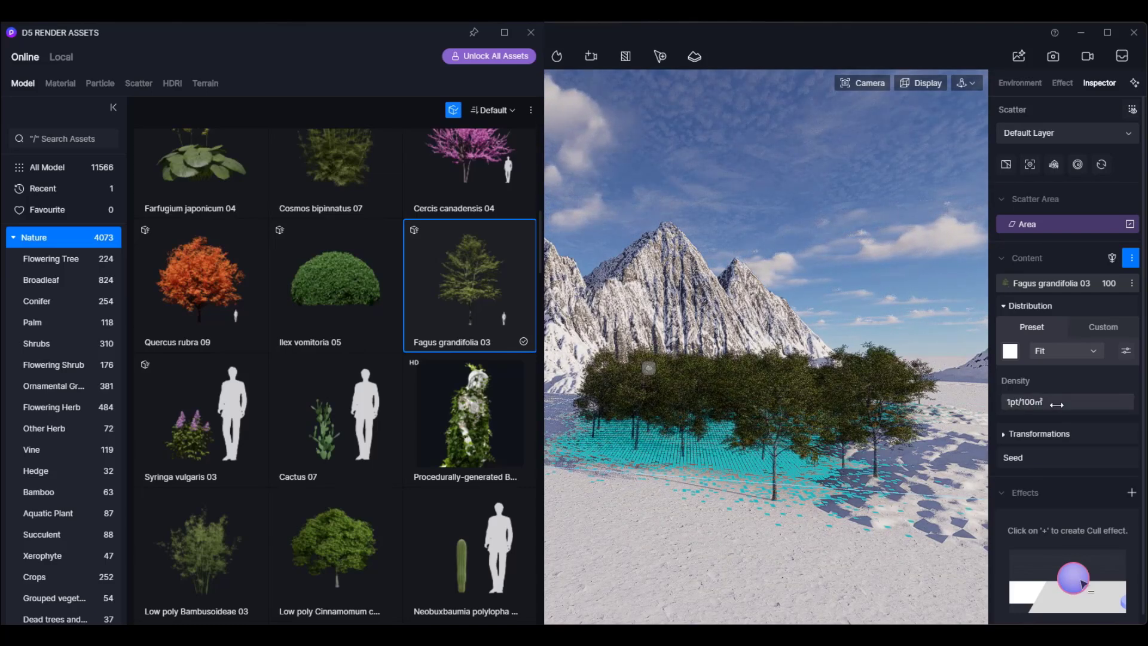
left_click(1056, 404)
type("0.5")
key("Return")
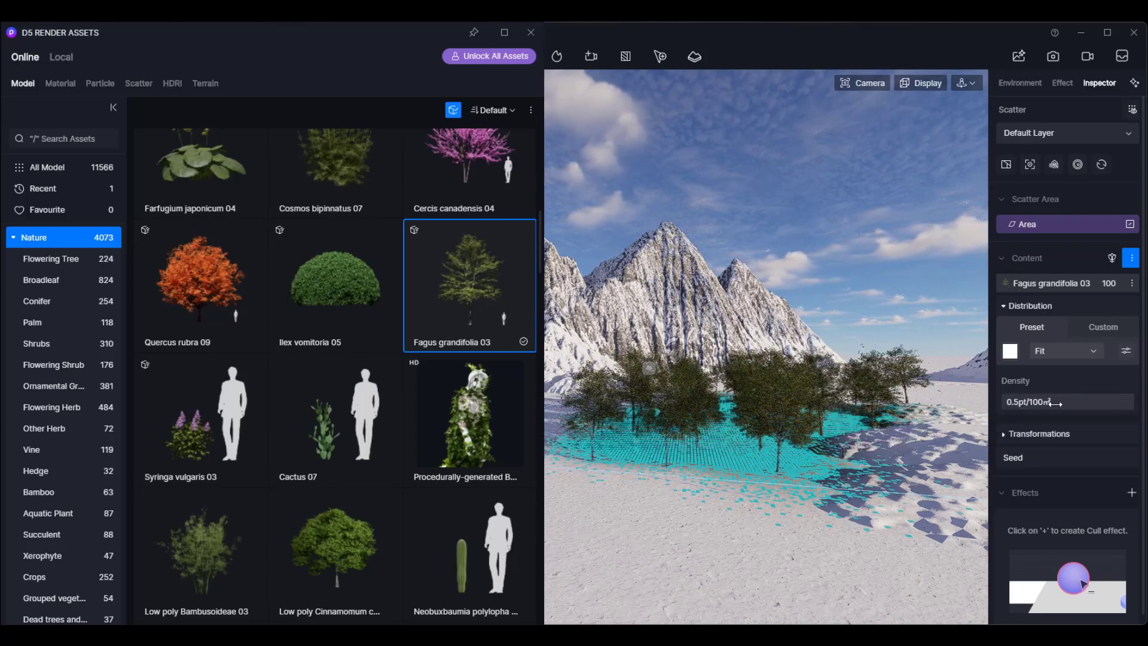
right_click_drag(861, 366, 945, 371)
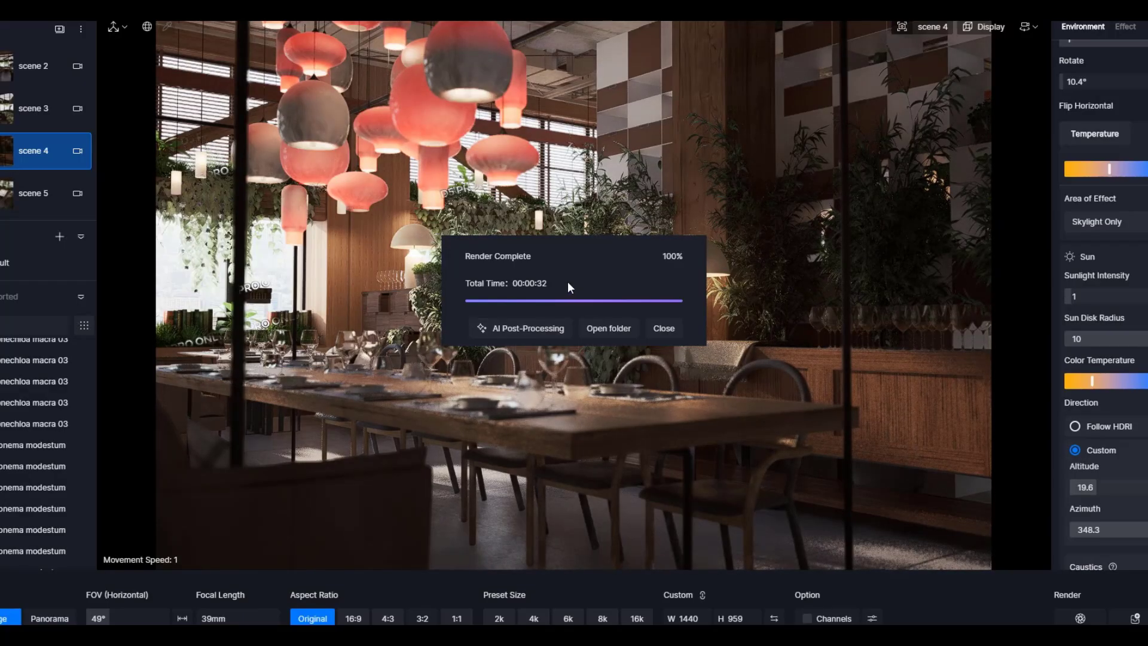
Open the finished scene 4(1) render in AI Post-Processing and maximize its window.
left_click(528, 327)
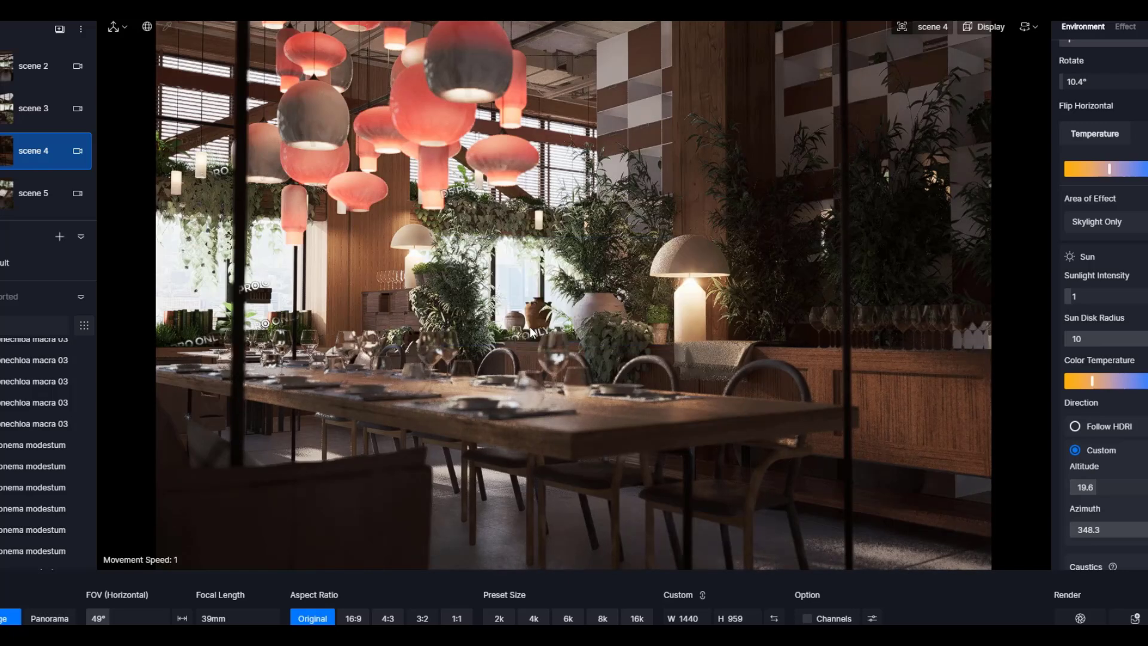
double_click(277, 203)
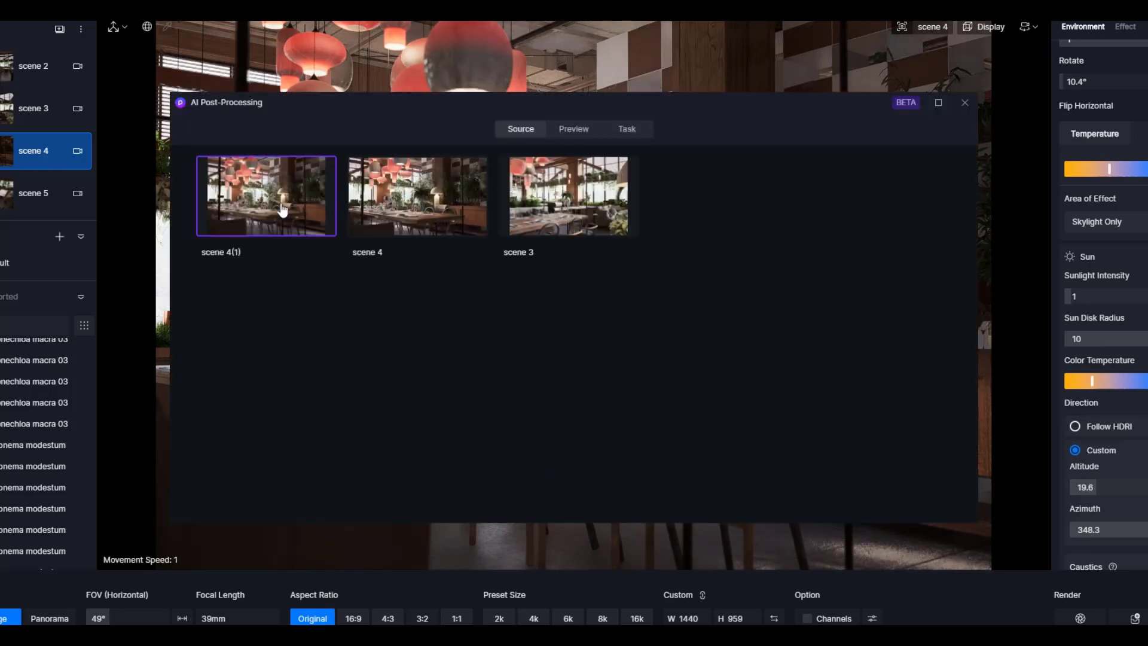
left_click(934, 104)
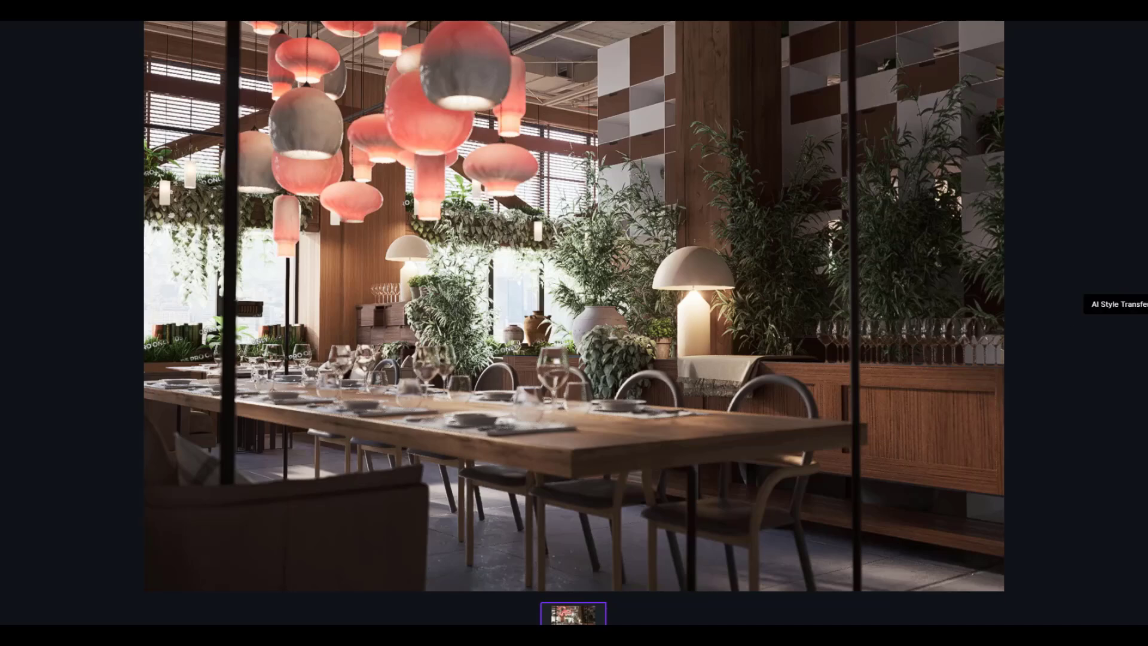
Open the AI Enhancer and select the area with the dining table as content to enhance.
left_click(1147, 275)
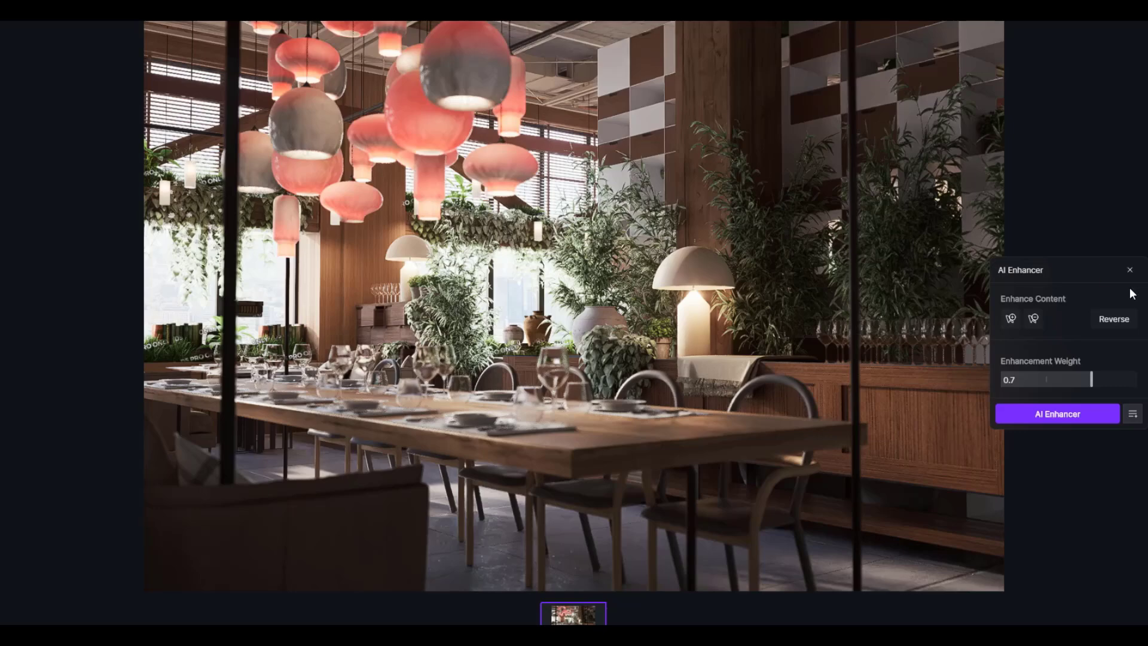
mouse_move(1092, 381)
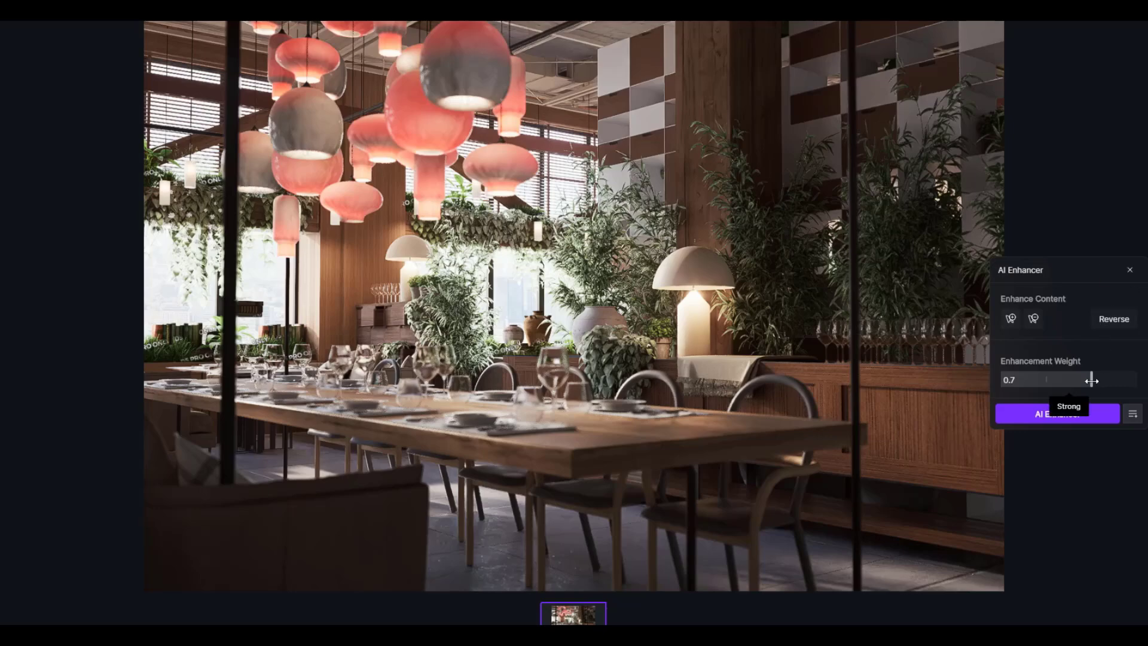
left_click(1011, 318)
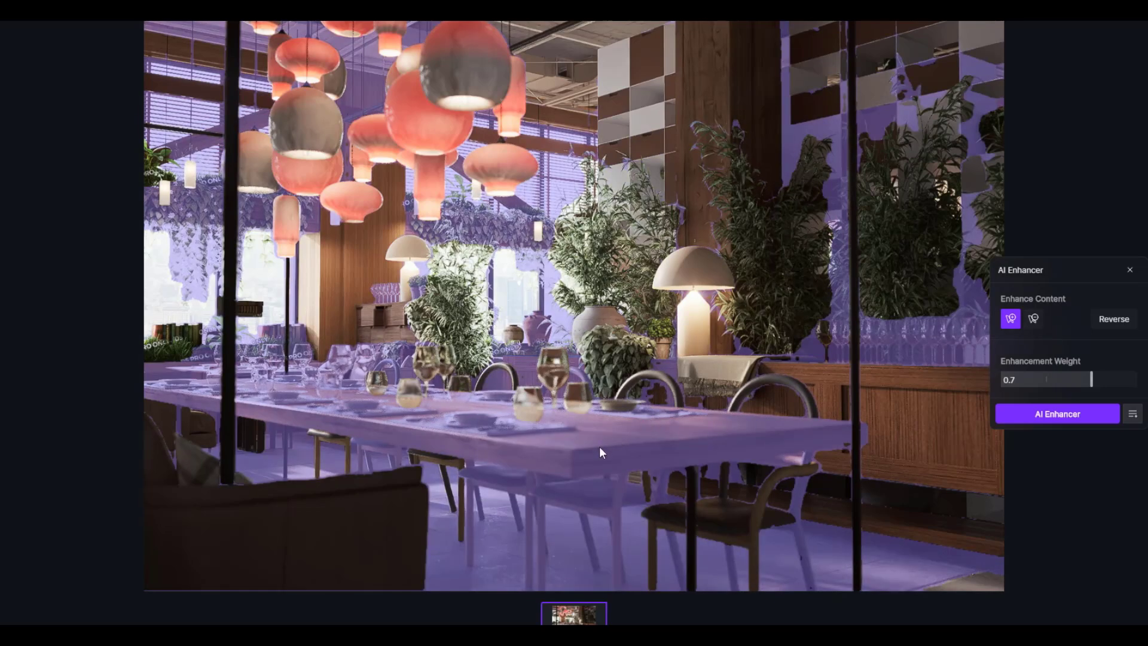
left_click(594, 446)
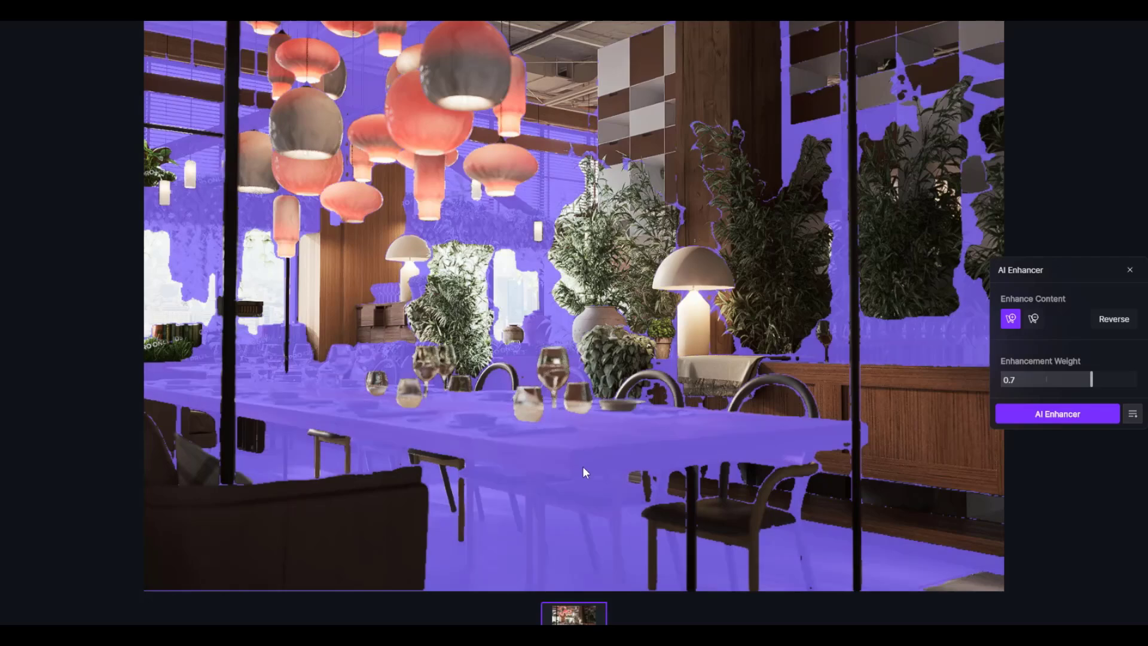
Run the AI Enhancer on the selected content with a weight of 0.7 and compare the render before and after.
left_click(1042, 416)
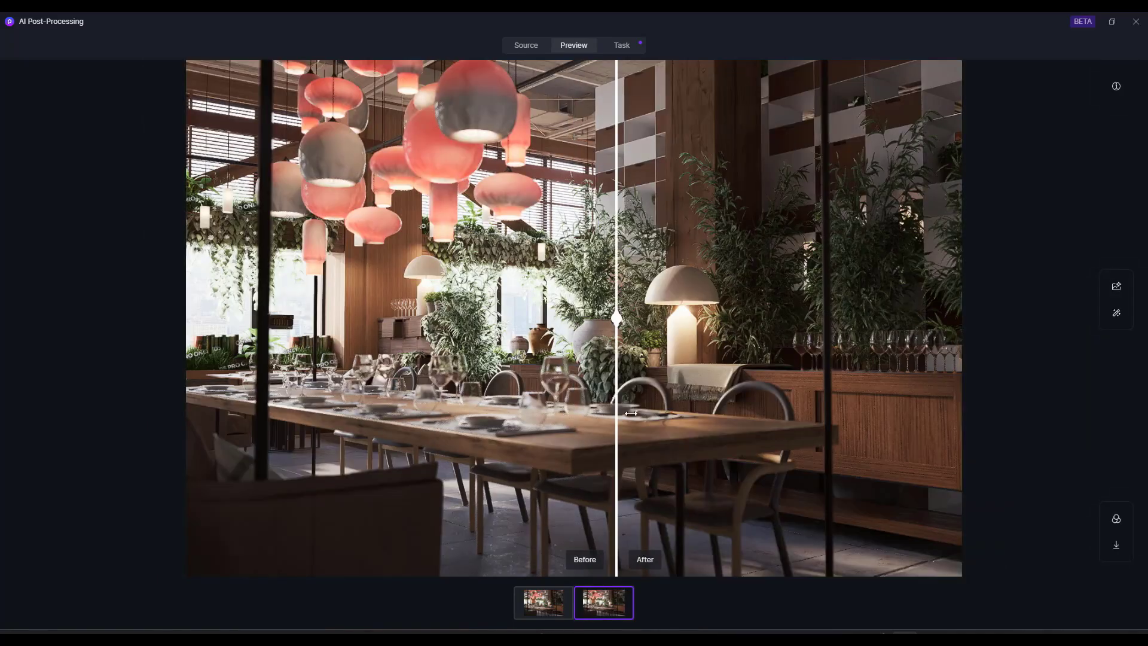
left_click_drag(746, 413, 612, 513)
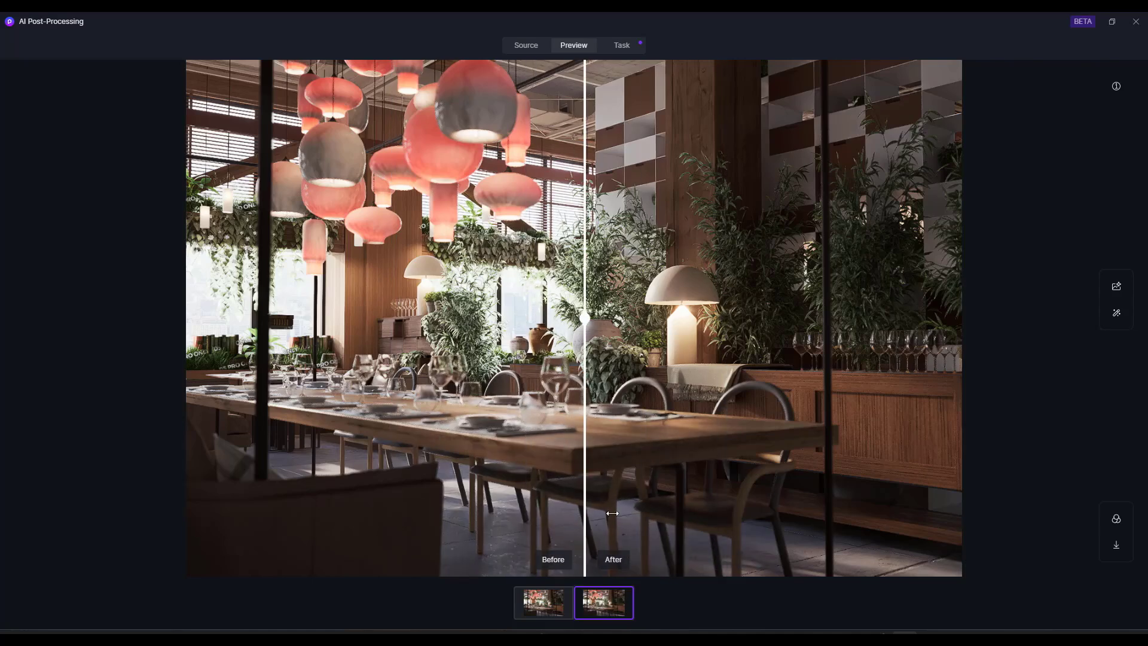
Apply the Cartoon style from the stylized AI Style Transfer presets to the enhanced render and compare it with the original.
left_click(1117, 315)
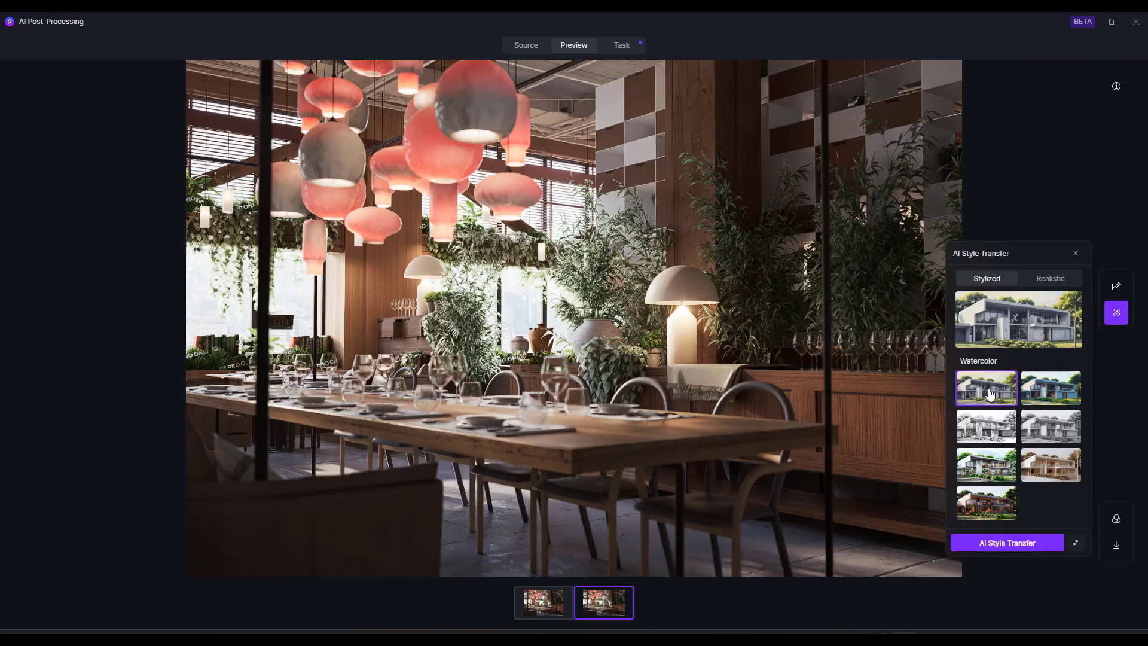
left_click(1053, 394)
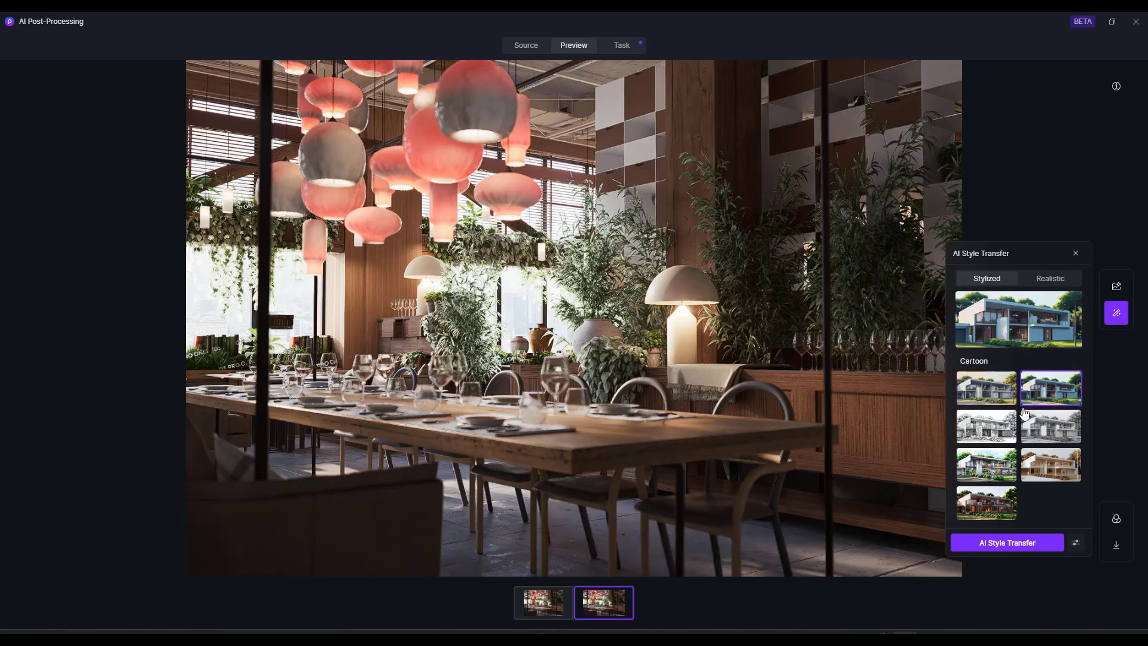
left_click(1010, 542)
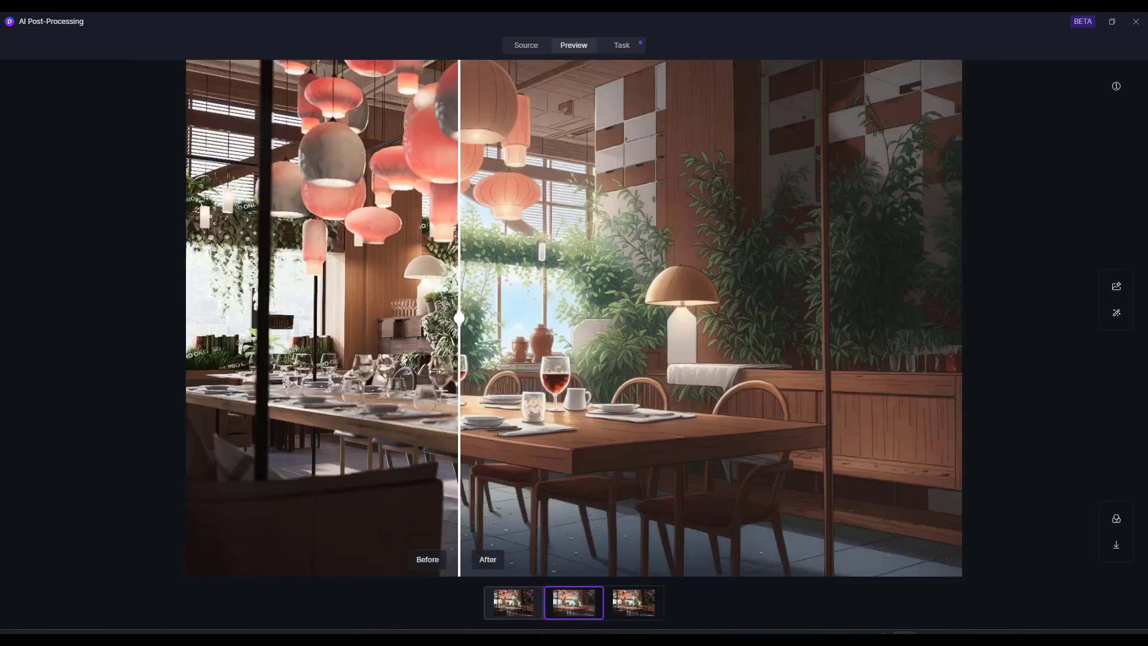
left_click_drag(503, 374, 185, 417)
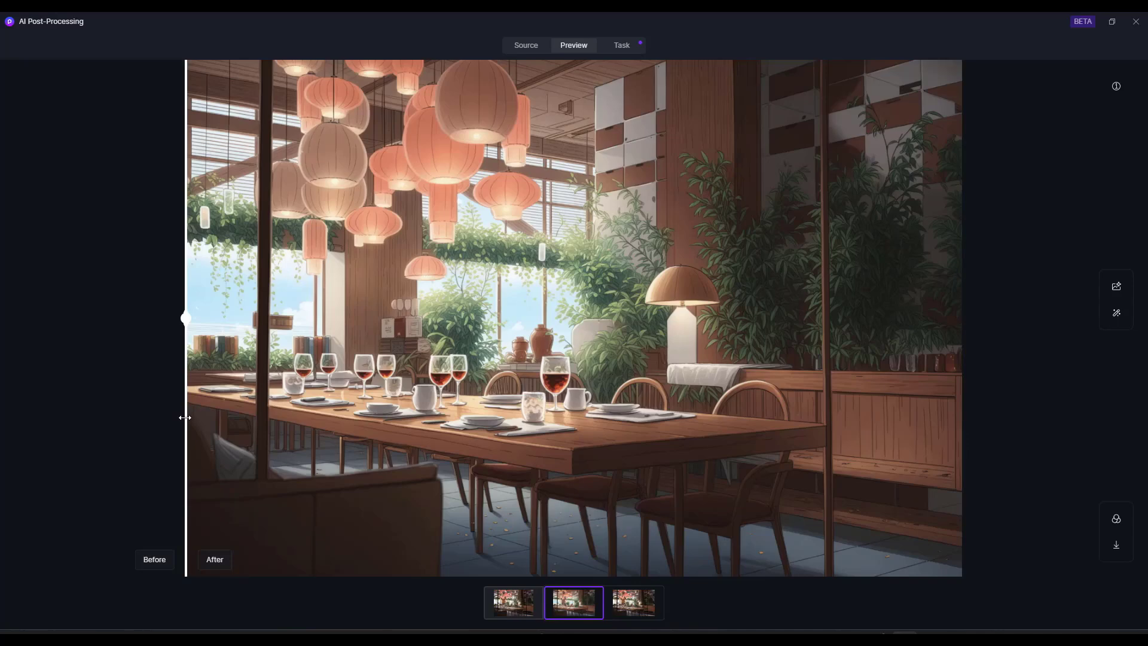
left_click_drag(185, 418, 249, 439)
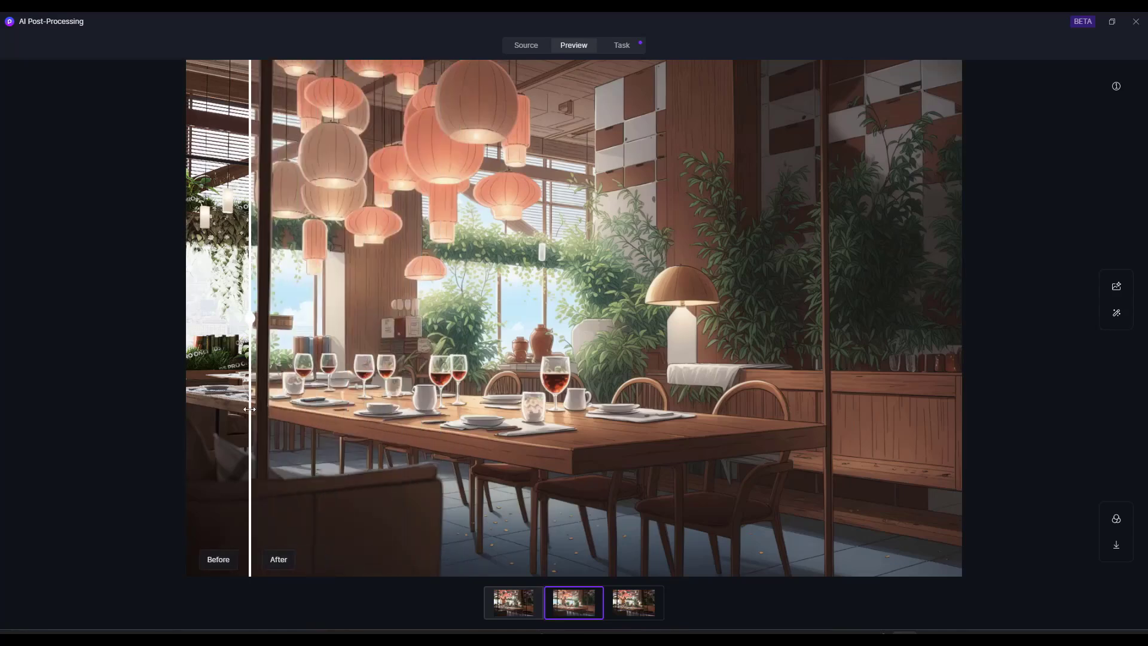
left_click(1117, 317)
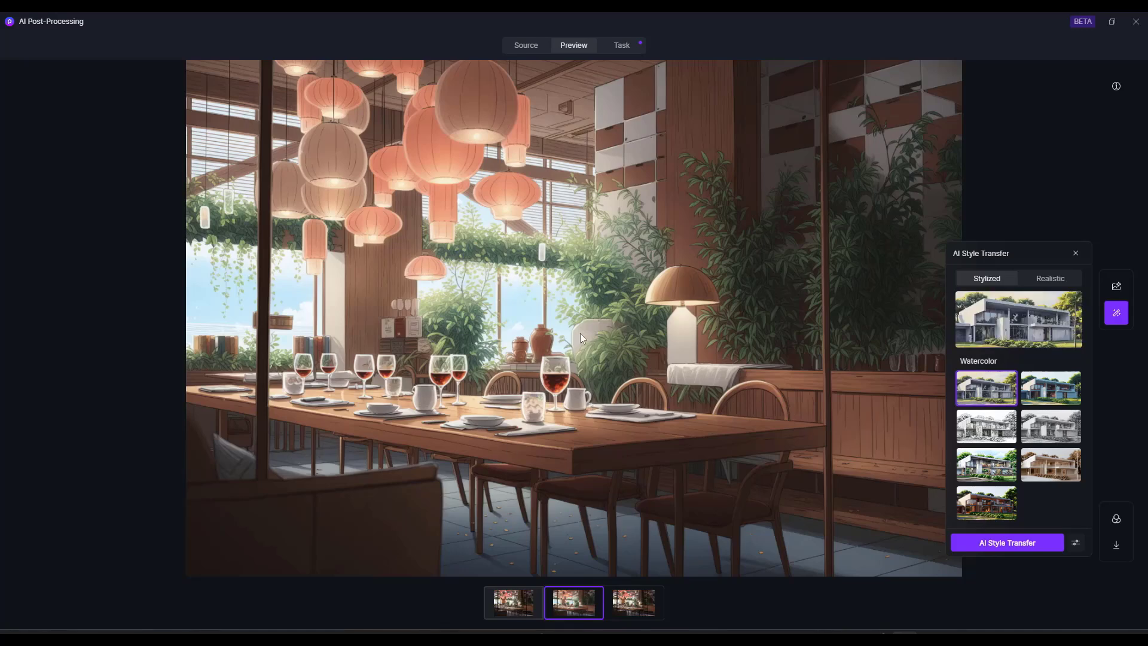
left_click(1076, 253)
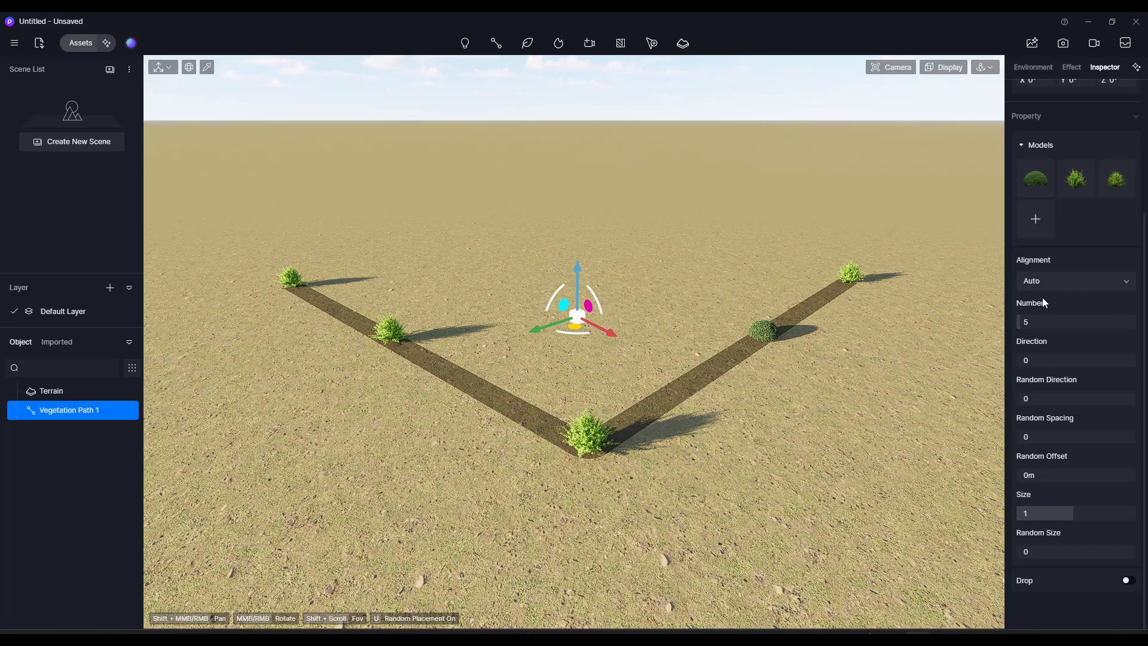
Set the vegetation path's random direction to 0.44, random spacing to 0.29, random offset to 1.28 m and plant number to 29.
mouse_move(1043, 322)
left_mouse_down()
mouse_move(1033, 323)
mouse_move(1048, 326)
left_mouse_up()
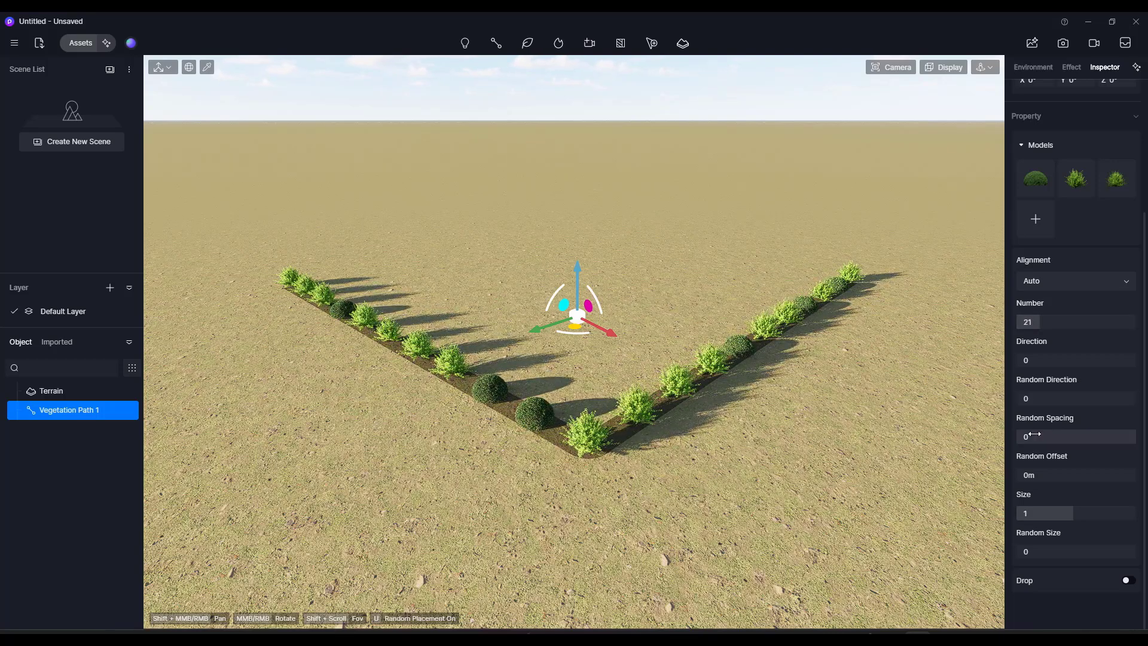
left_click_drag(1034, 436, 1037, 474)
left_click_drag(1037, 399, 1090, 406)
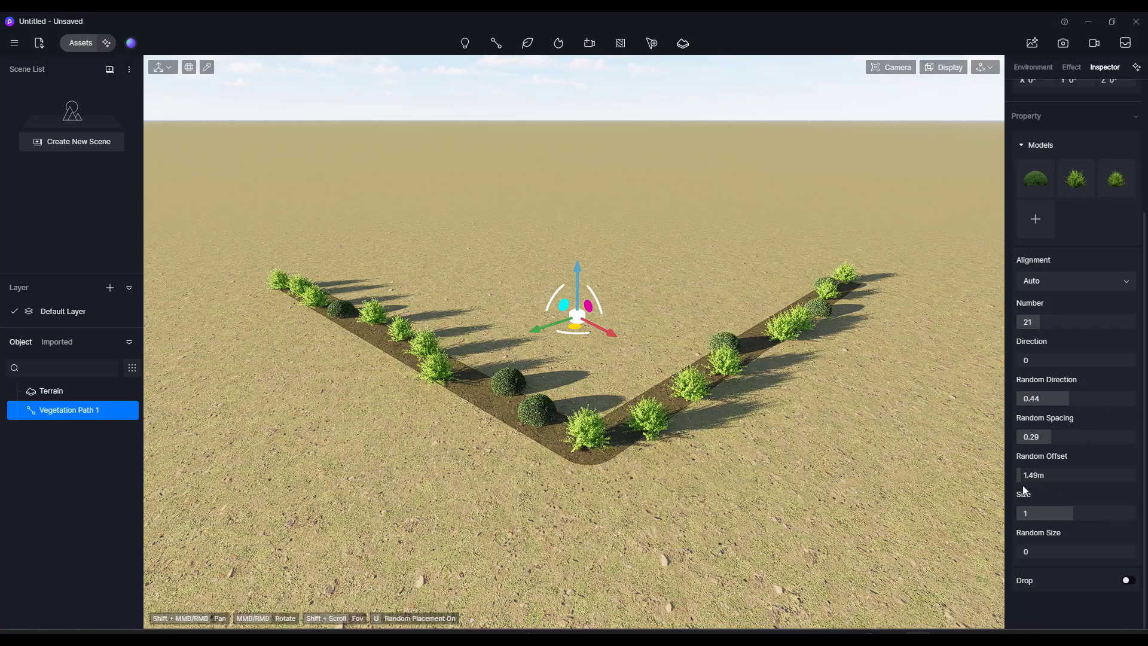
left_click_drag(1033, 475, 1042, 475)
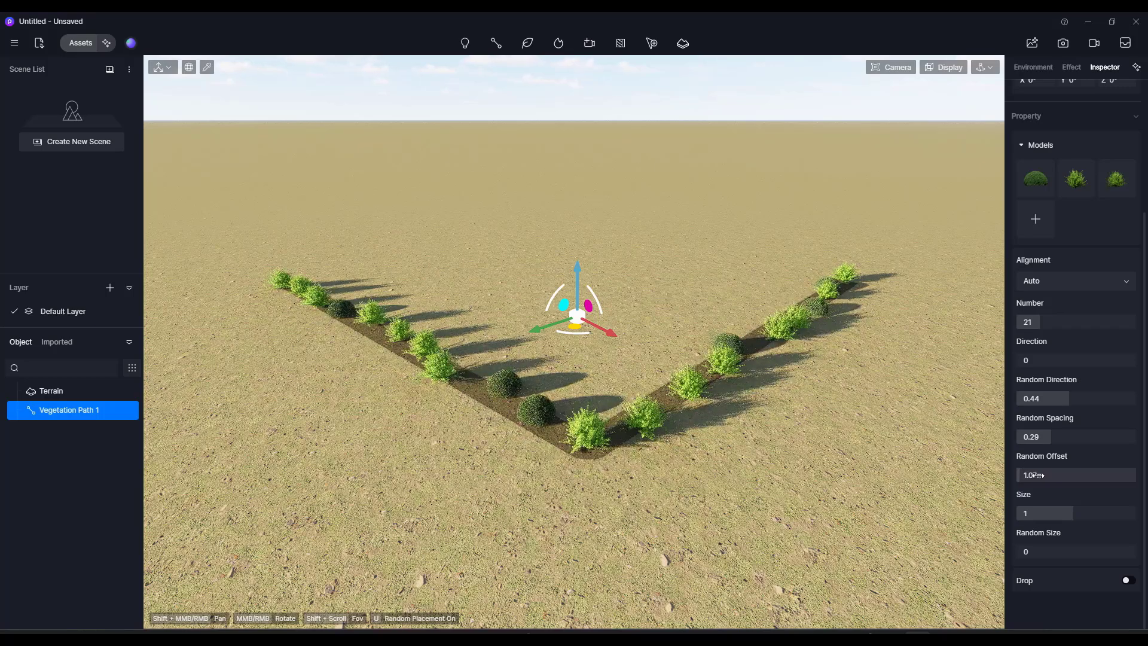
left_click_drag(1043, 322, 1057, 320)
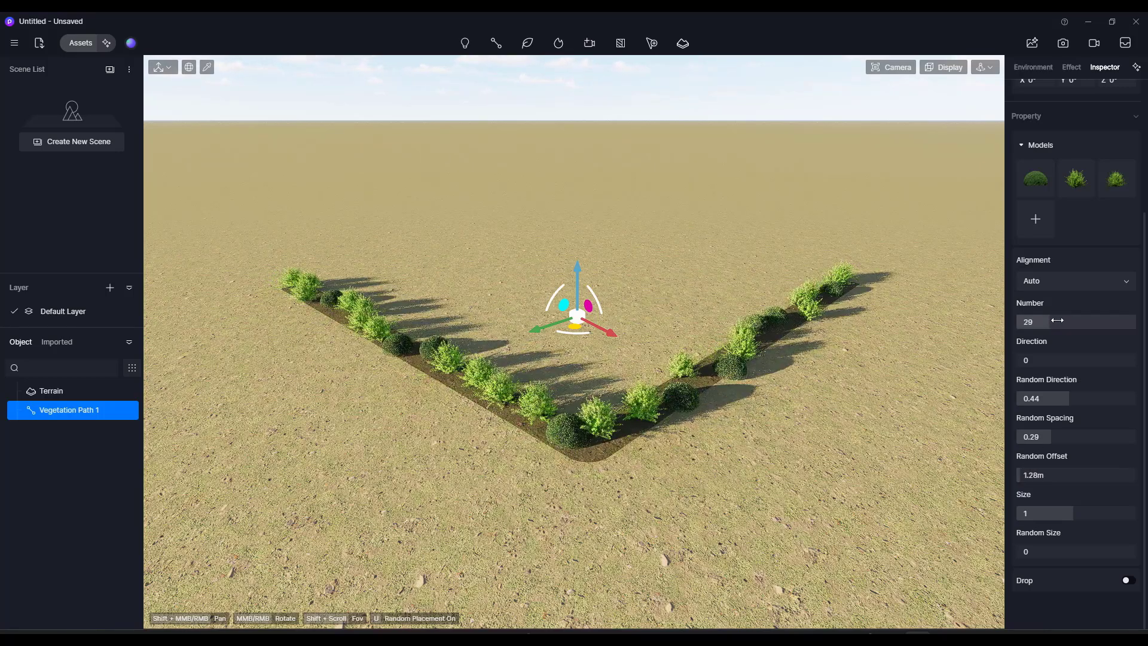
mouse_move(753, 379)
right_mouse_down()
mouse_move(766, 413)
mouse_move(755, 400)
right_mouse_up()
left_click_drag(1021, 320, 1065, 321)
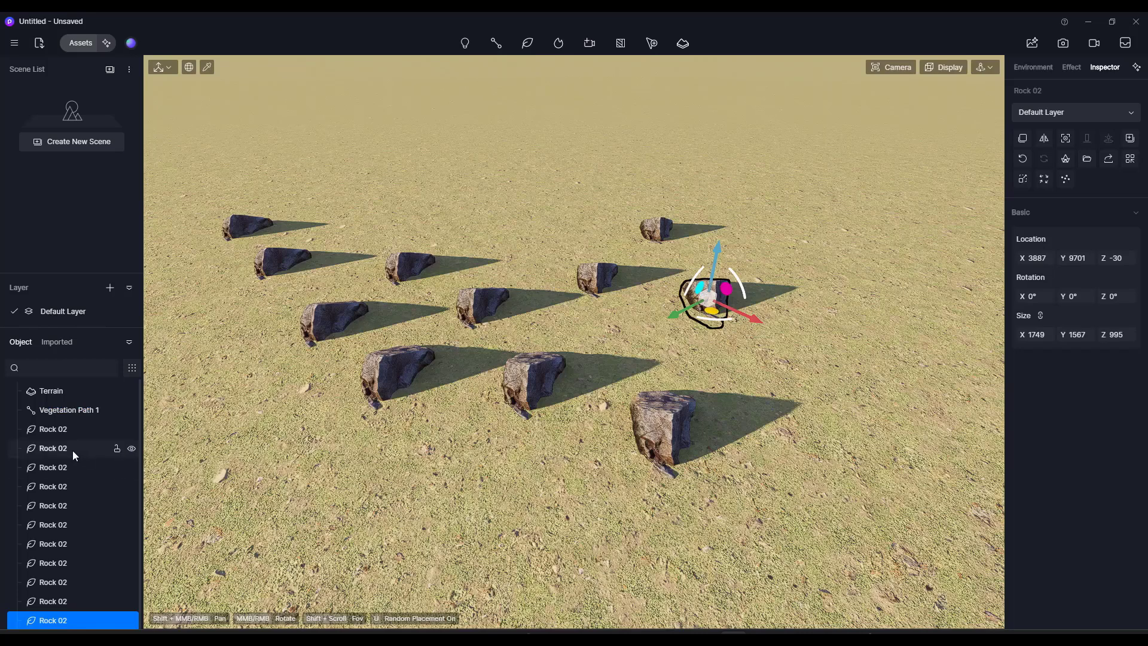
Select all the Rock 02 objects and randomize their size, rotation and position.
left_click(67, 429)
left_click(62, 625, "shift")
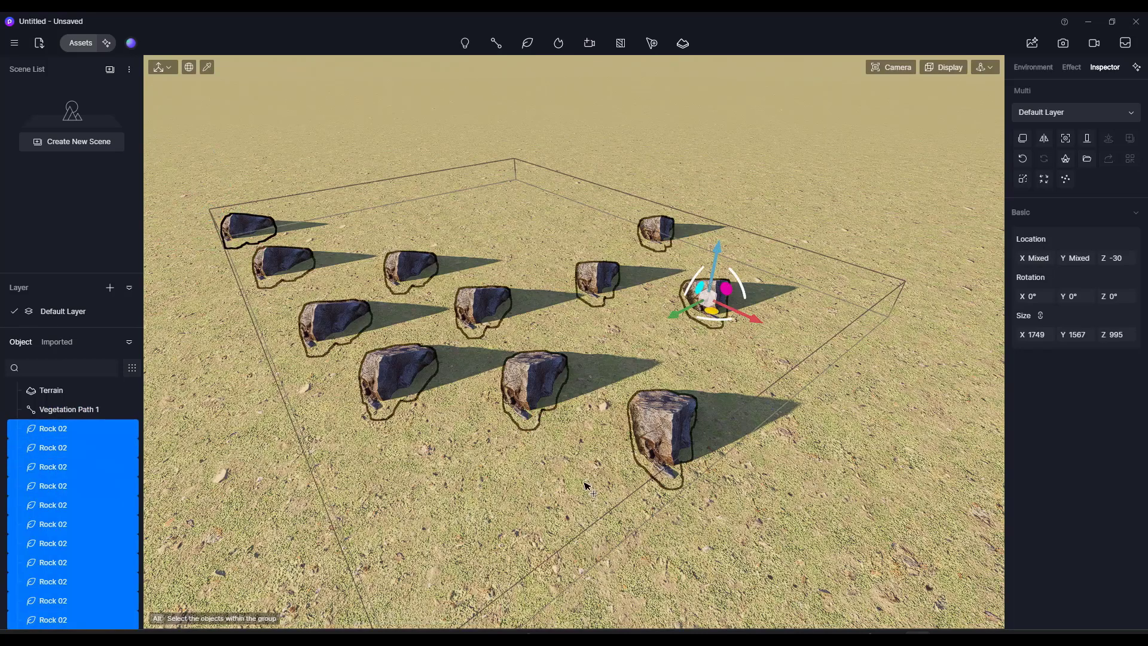
left_click(1023, 180)
left_click(1065, 178)
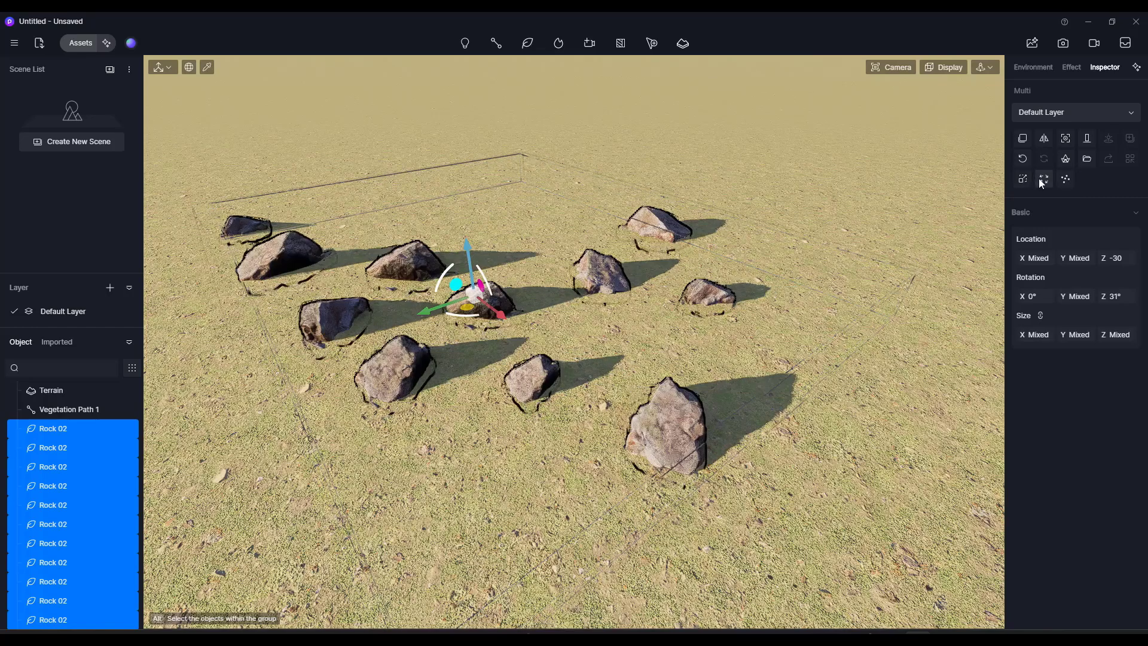
left_click(1067, 180)
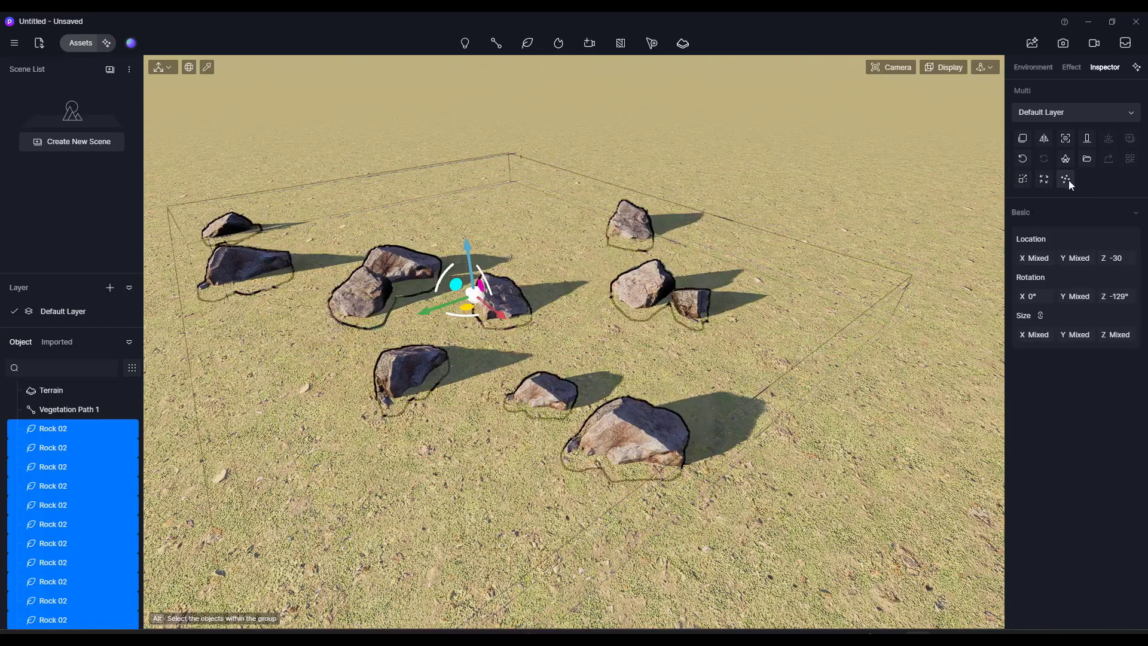
left_click(1067, 179)
left_click(1067, 179)
left_click(1068, 181)
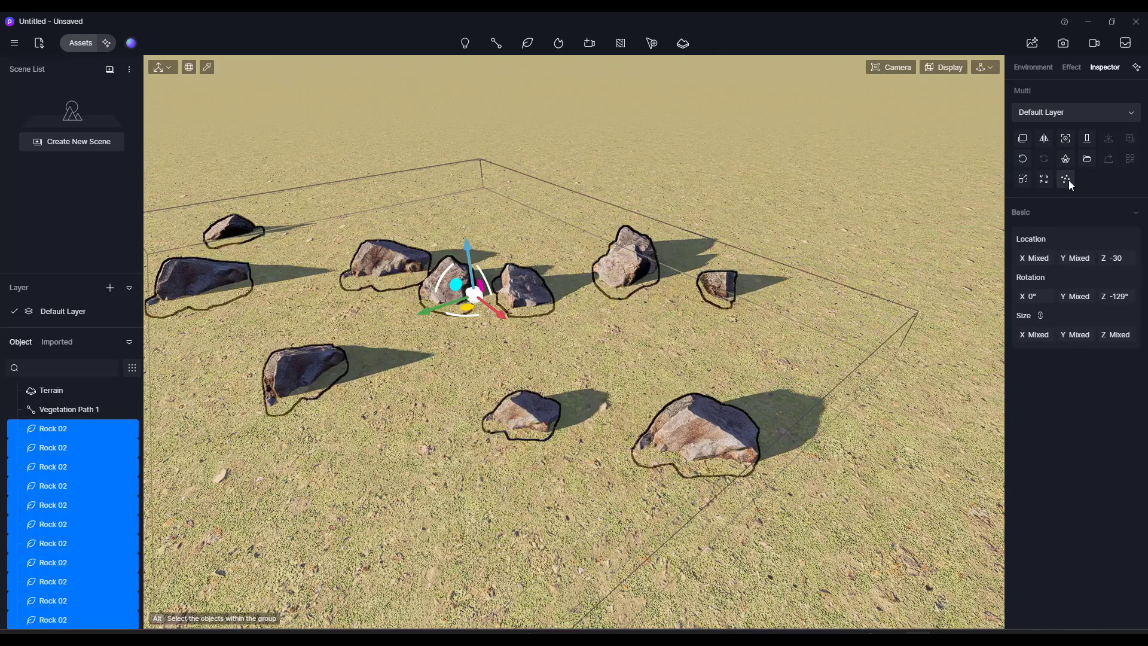
Try further random rotations and sizes on the selected rocks, and reset their size and rotation.
left_click(1045, 181)
left_click(1024, 180)
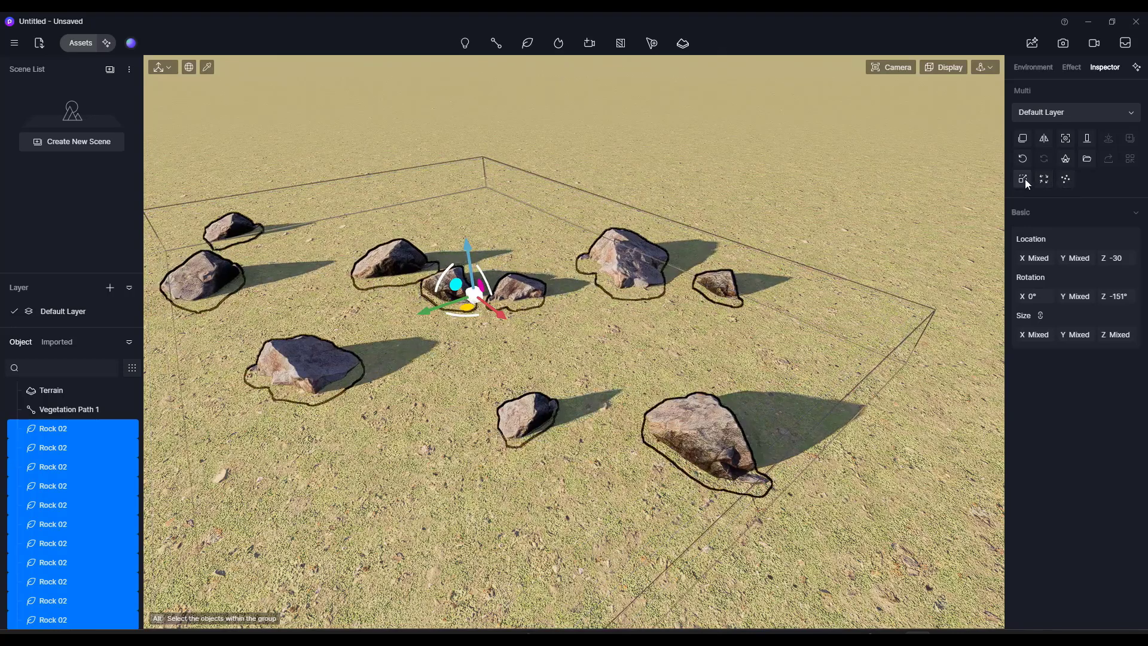
left_click(1024, 180)
left_click(1024, 179)
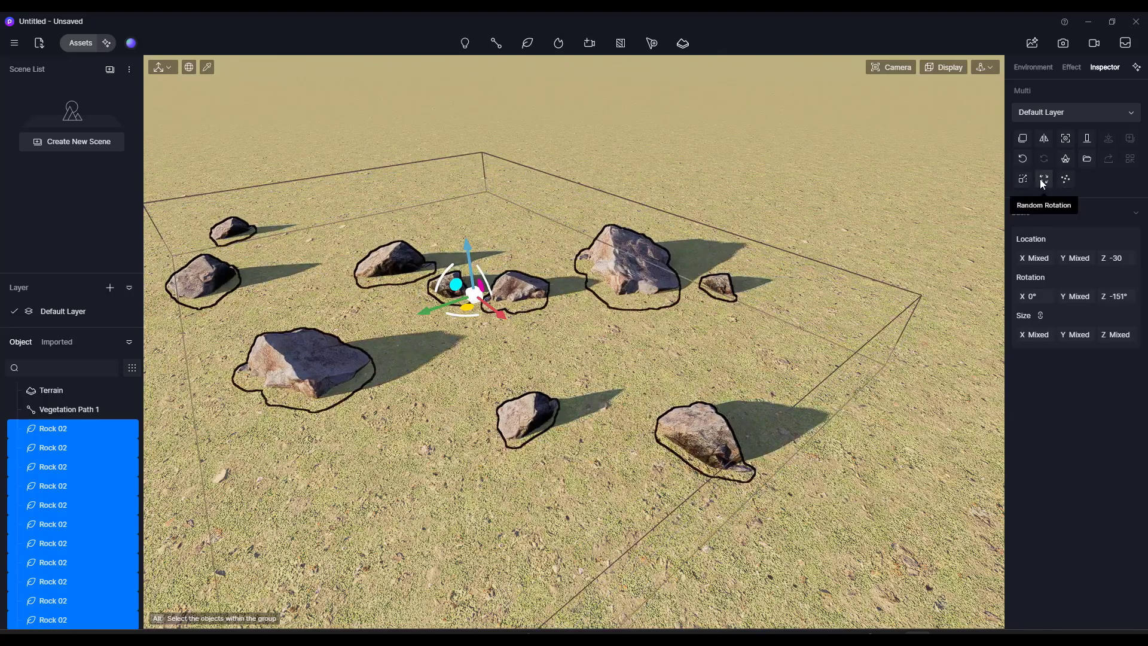
left_click(1044, 179)
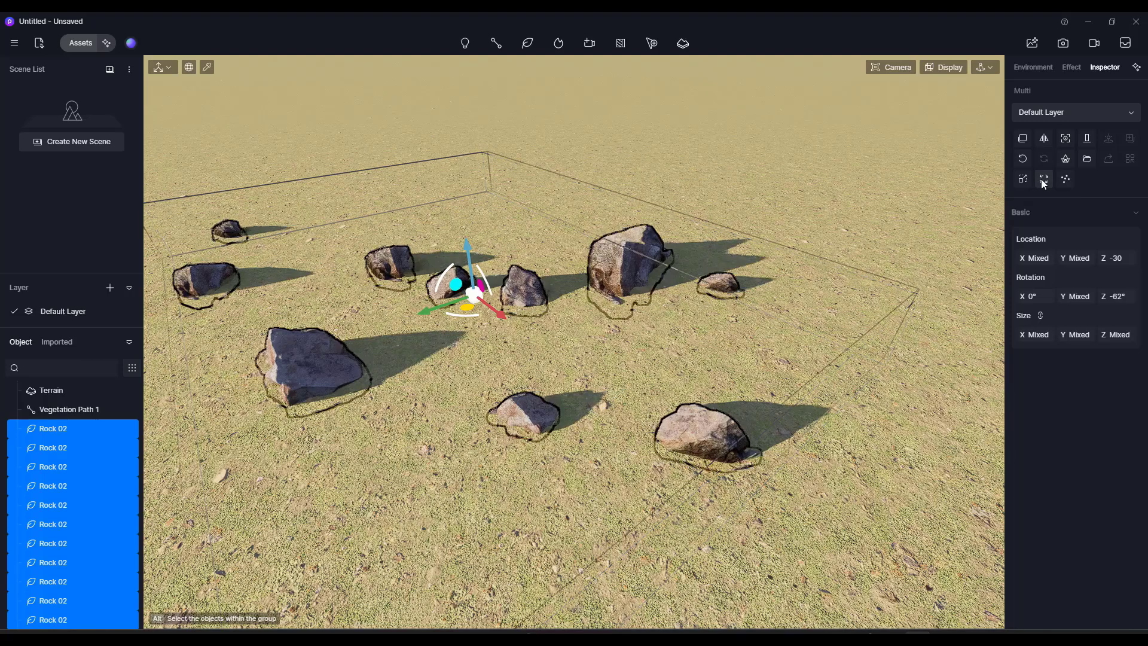
left_click(1044, 179)
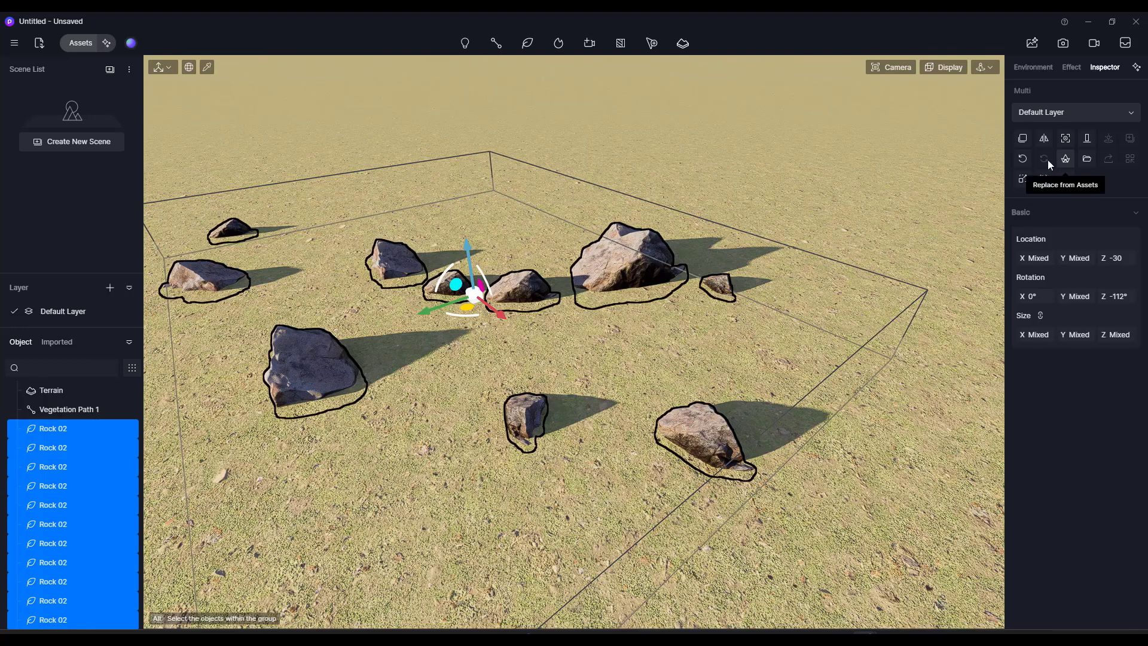
left_click(1022, 159)
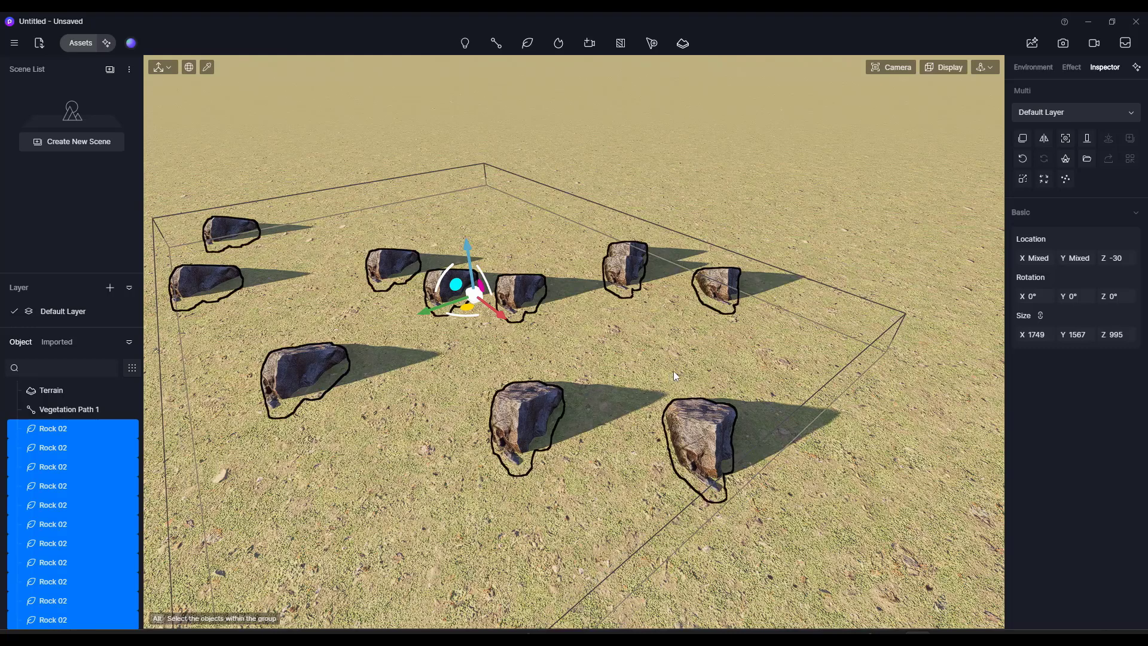
Randomize the rotation and position of the selected rocks, and reset only their rotation.
left_click(1043, 178)
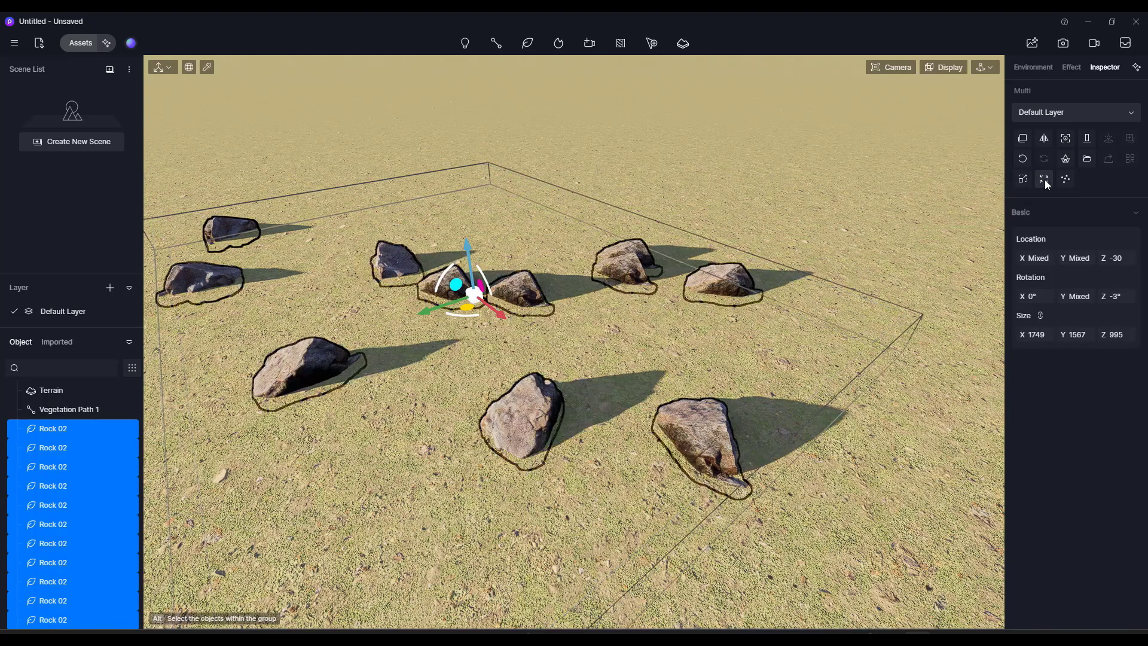
left_click(1044, 179)
left_click(1044, 179)
left_click(1024, 158)
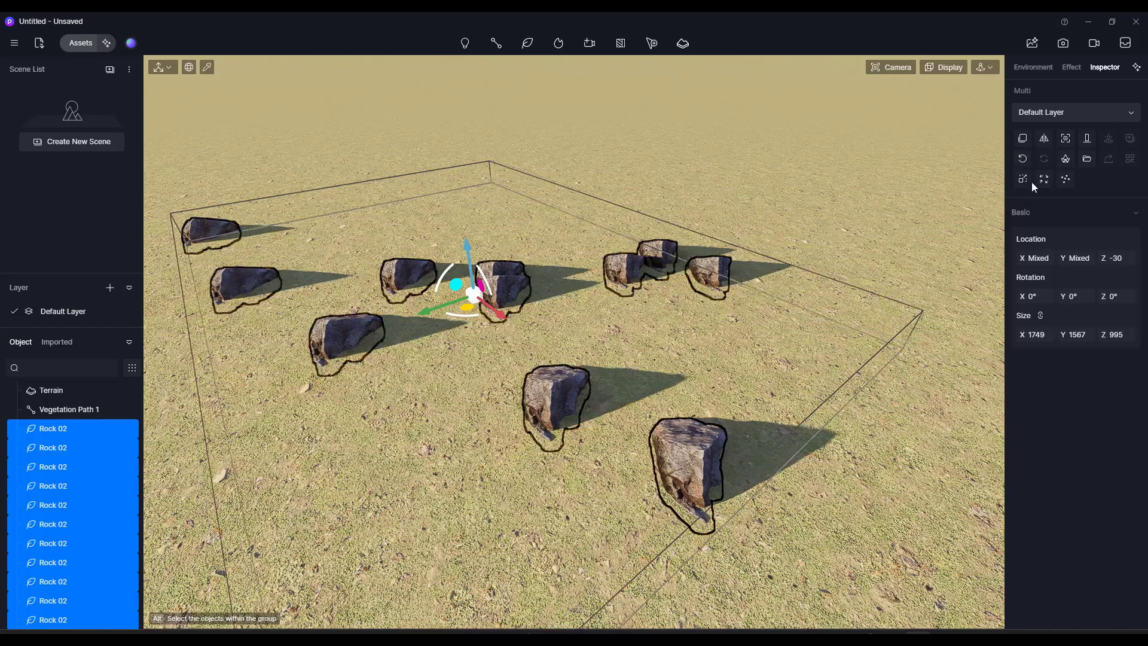
Randomize the size of the selected rocks once and their rotation several times, and inspect the group from a lower angle.
left_click(1025, 181)
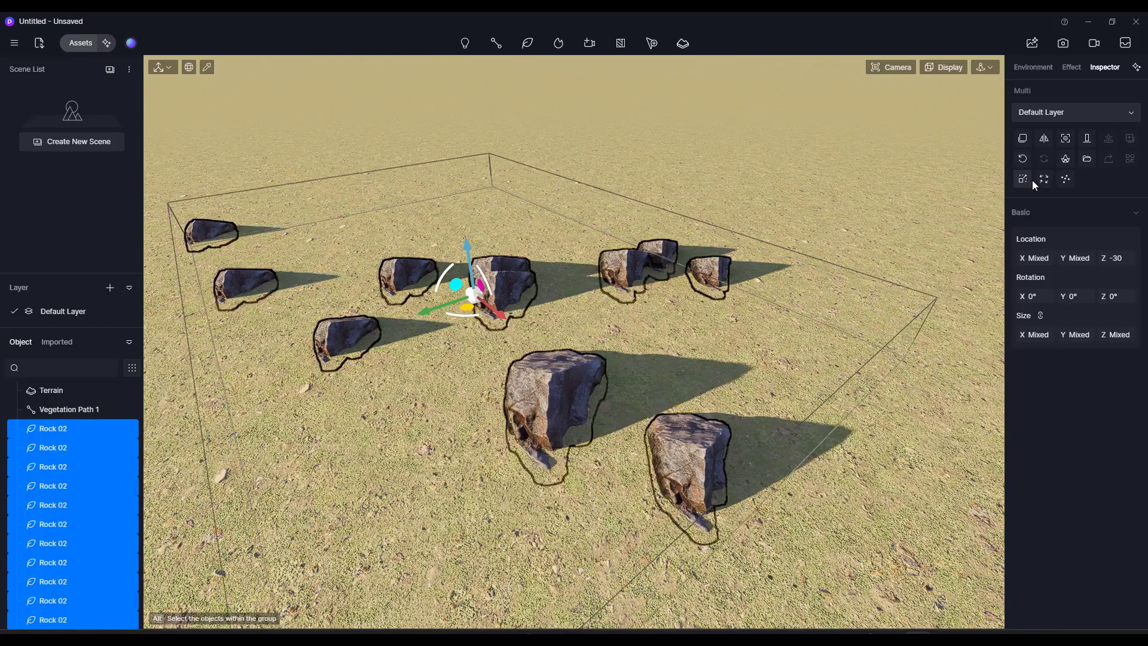
left_click(1044, 179)
left_click(1045, 181)
left_click(1045, 181)
left_click(1045, 181)
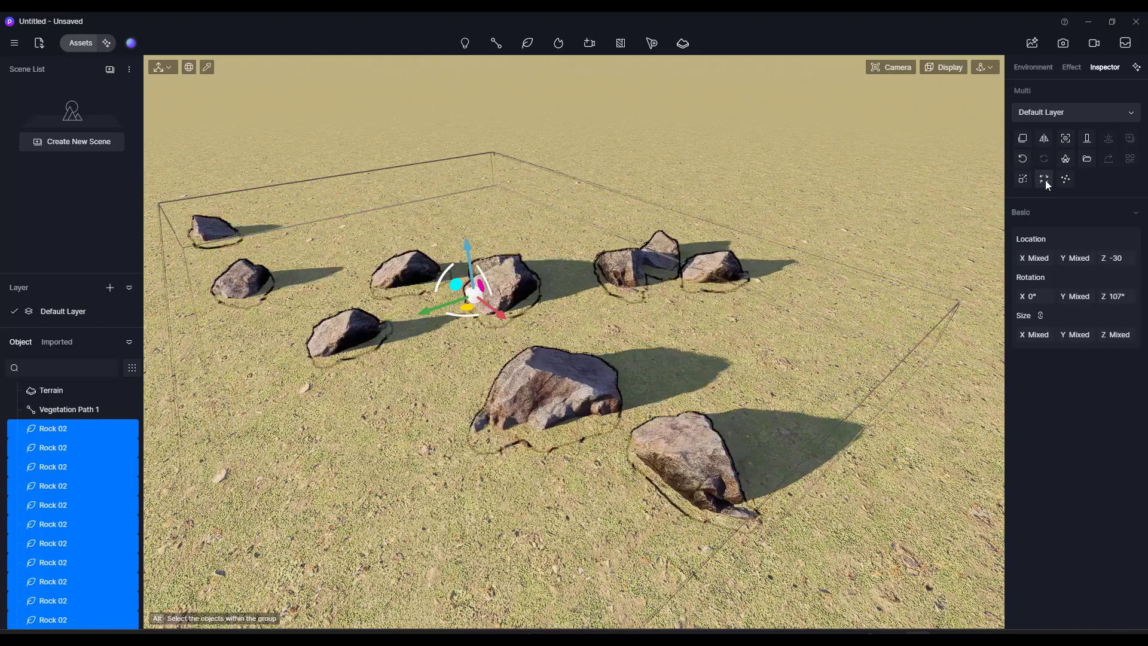
right_click_drag(837, 287, 801, 284)
right_click_drag(687, 248, 663, 246)
scroll(601, 240, "down", 2)
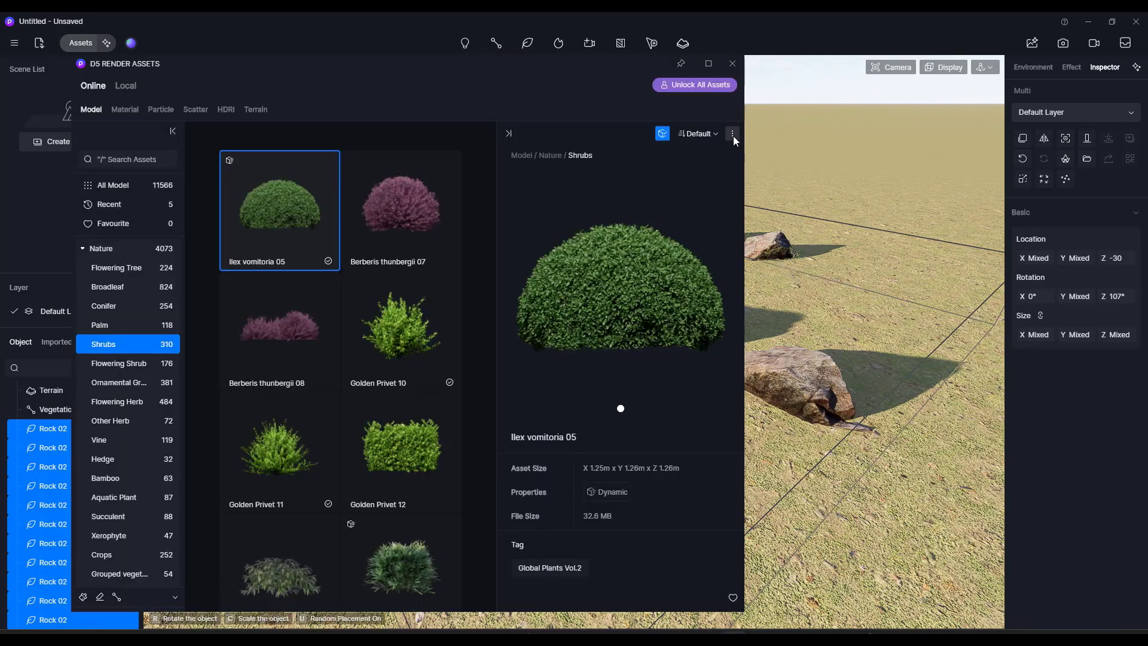
Hide the asset info page in the Shrubs library and show it again.
left_click(737, 134)
left_click(658, 223)
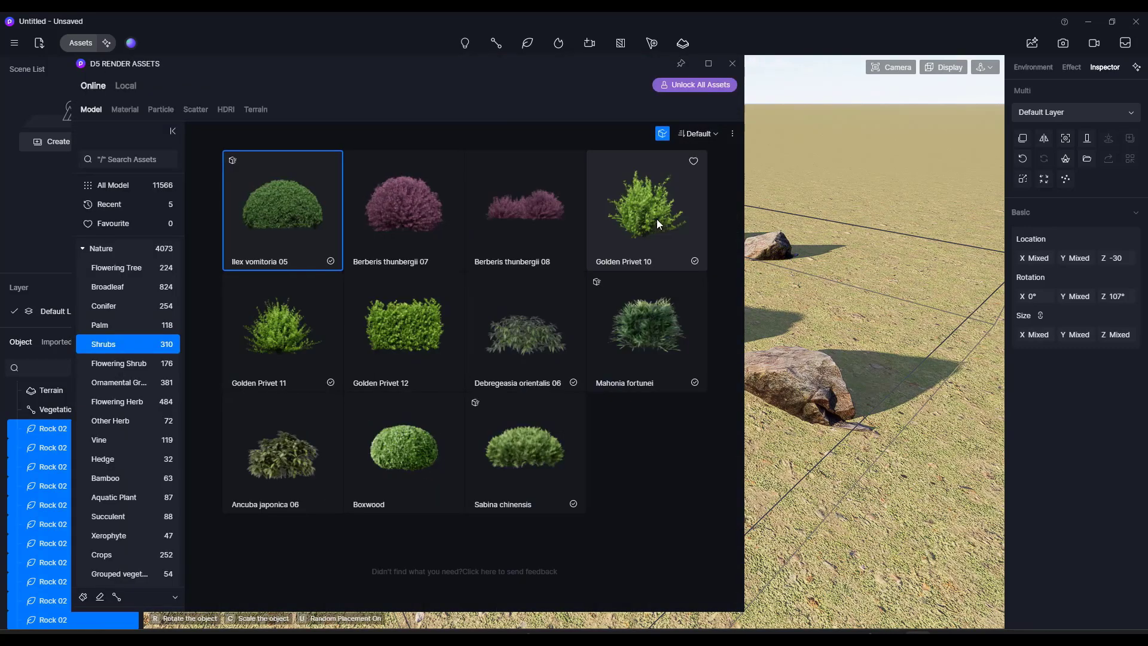
left_click(734, 133)
left_click(662, 224)
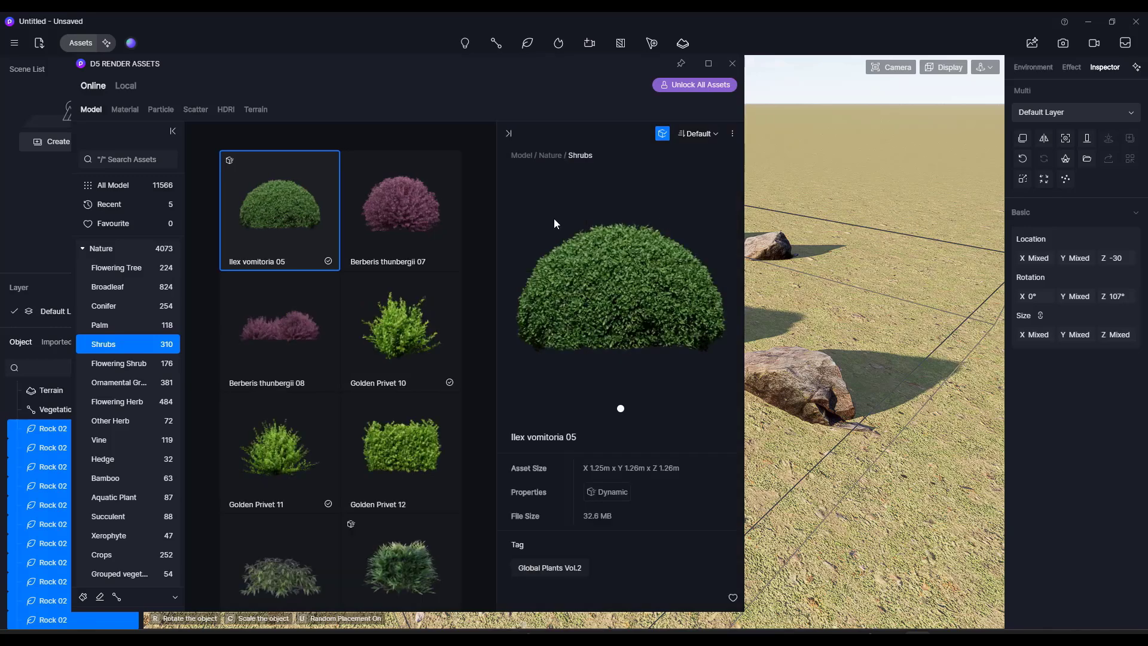
Examine the asset details of the Golden Privet 10, Golden Privet 12 and Mahonia fortunei shrubs.
left_click(386, 335)
left_click(387, 457)
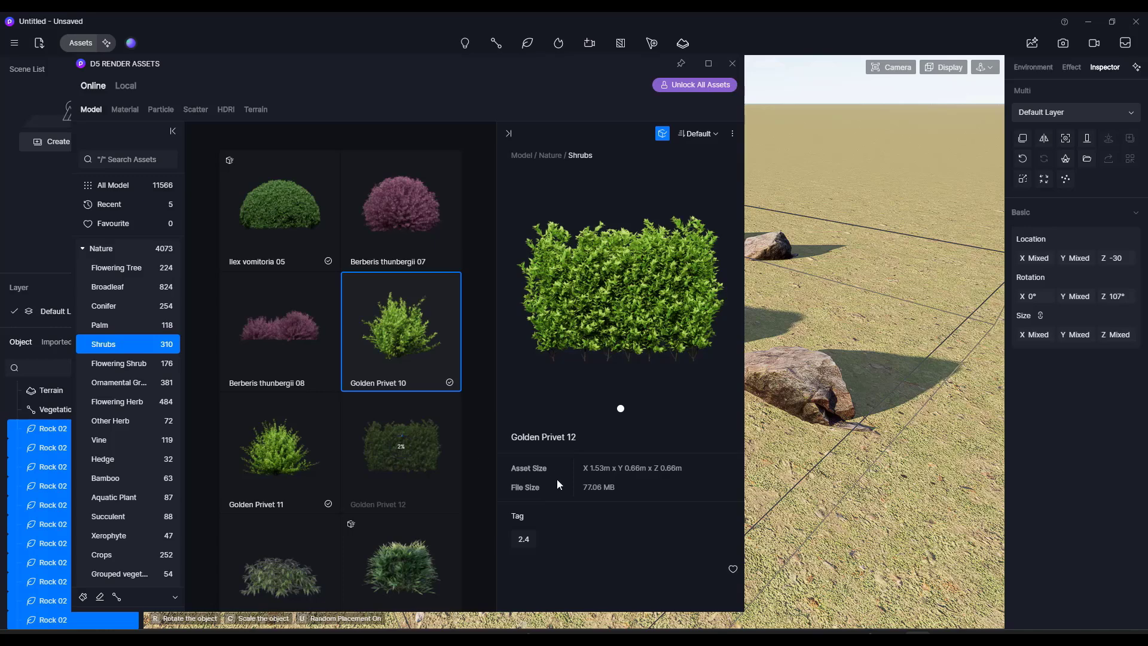
scroll(373, 421, "down", 3)
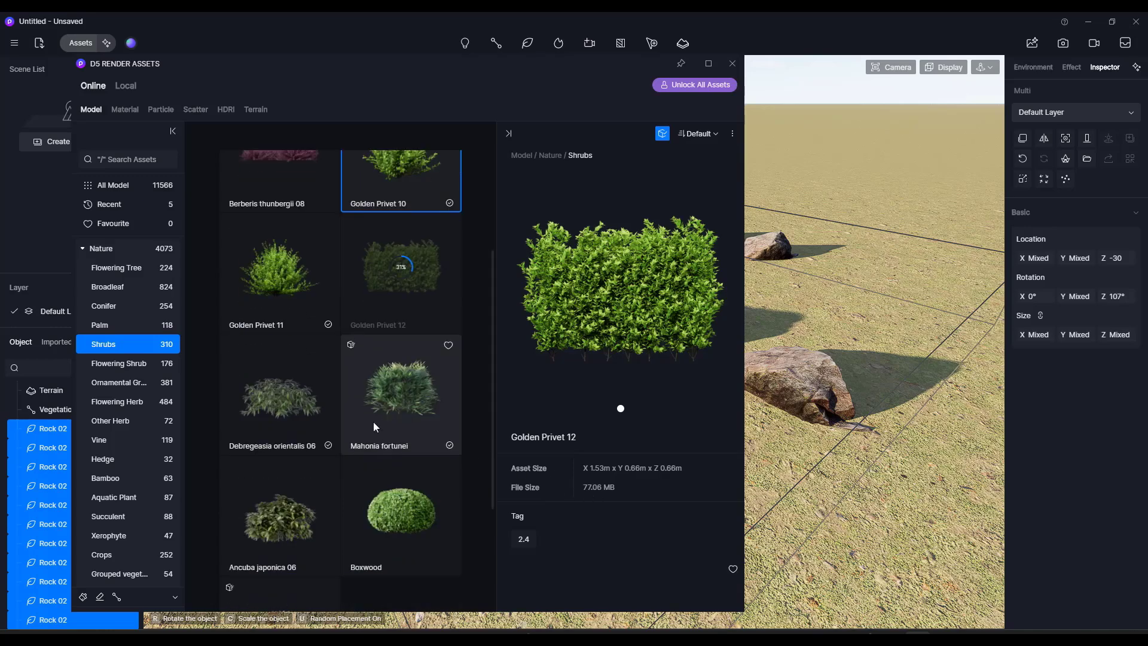
left_click(400, 382)
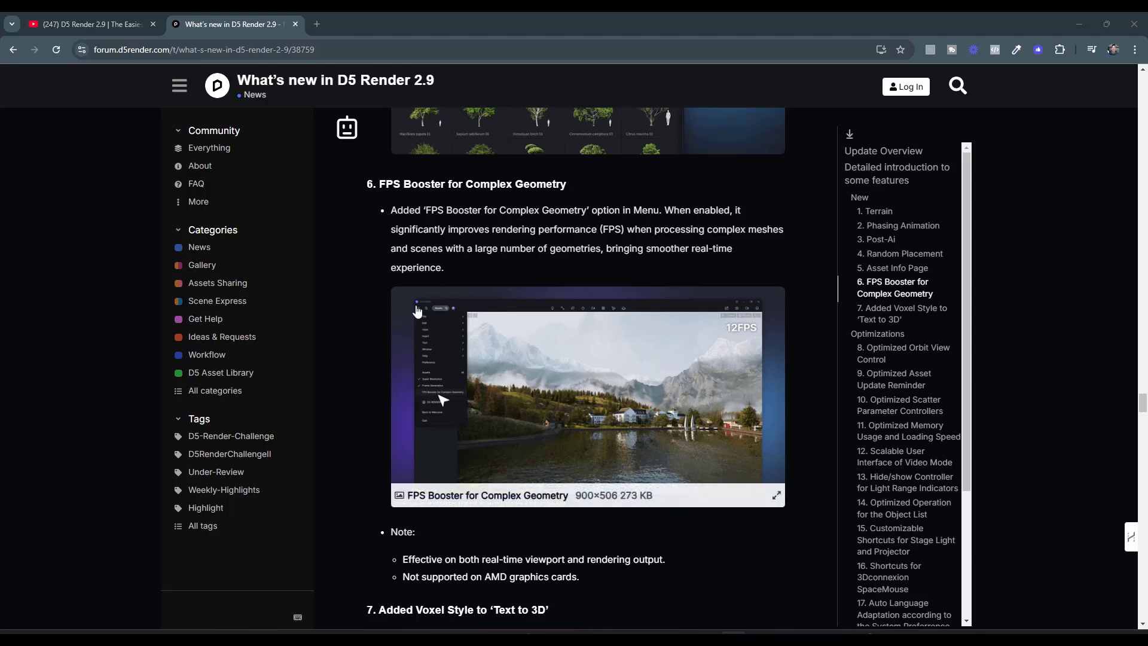
Highlight the FPS Booster for Complex Geometry release note, switch to D5 Render, enable that option and check how the rock scene navigates.
left_click_drag(424, 211, 591, 222)
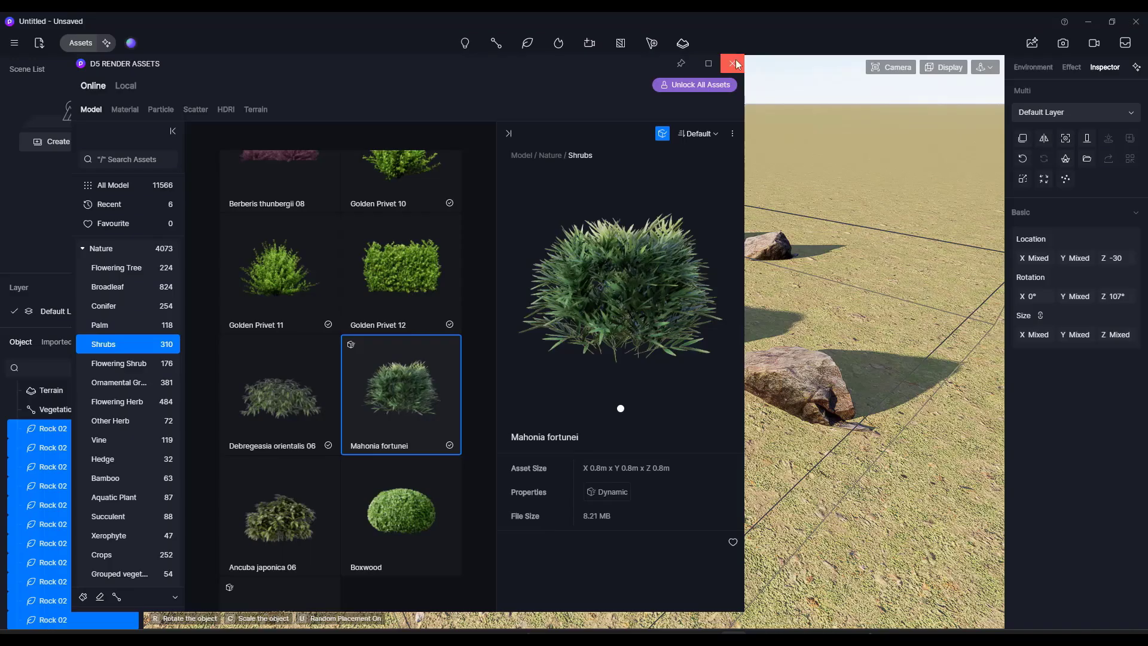
left_click(734, 63)
left_click(14, 42)
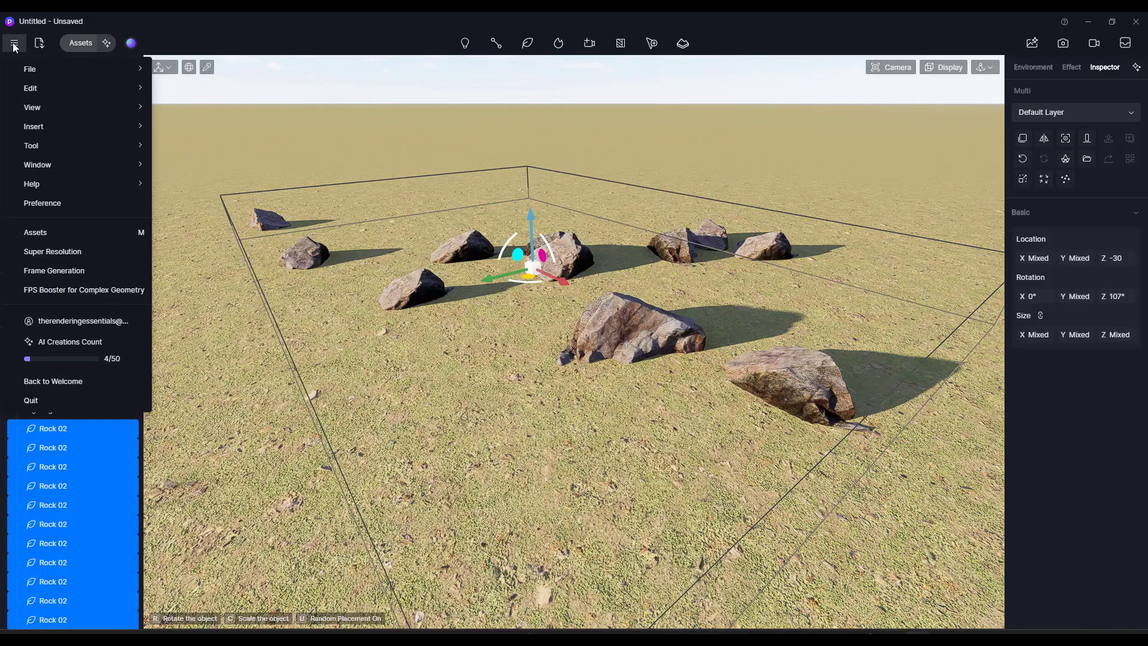
left_click(53, 288)
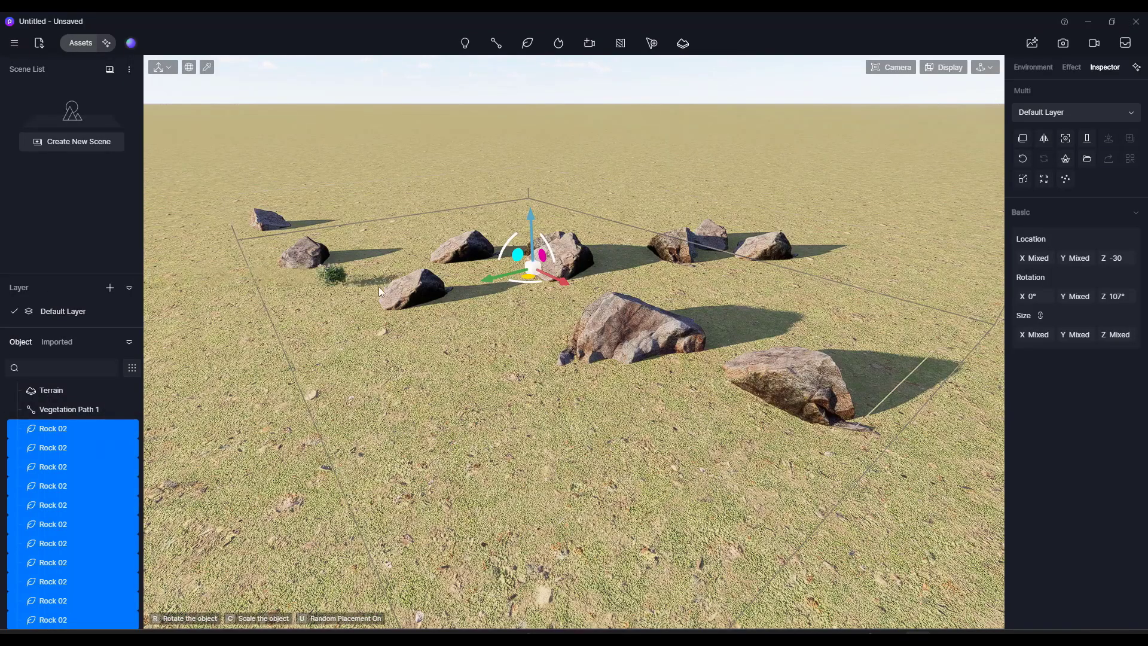
right_click_drag(357, 230, 339, 203)
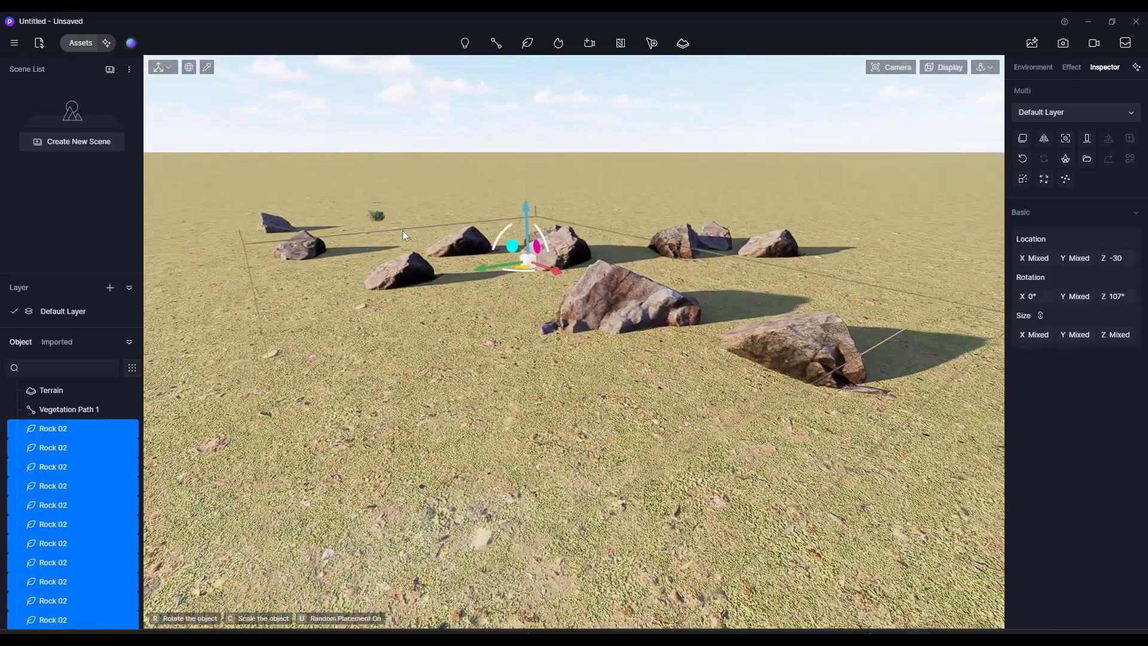
scroll(545, 289, "down", 5)
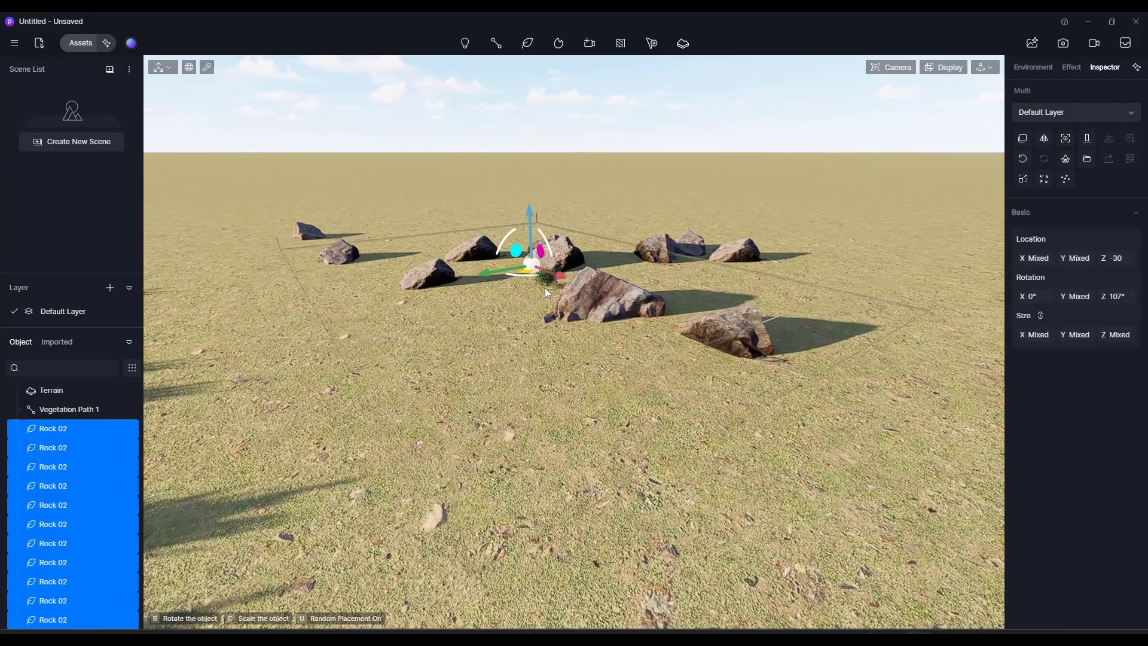
scroll(544, 289, "up", 2)
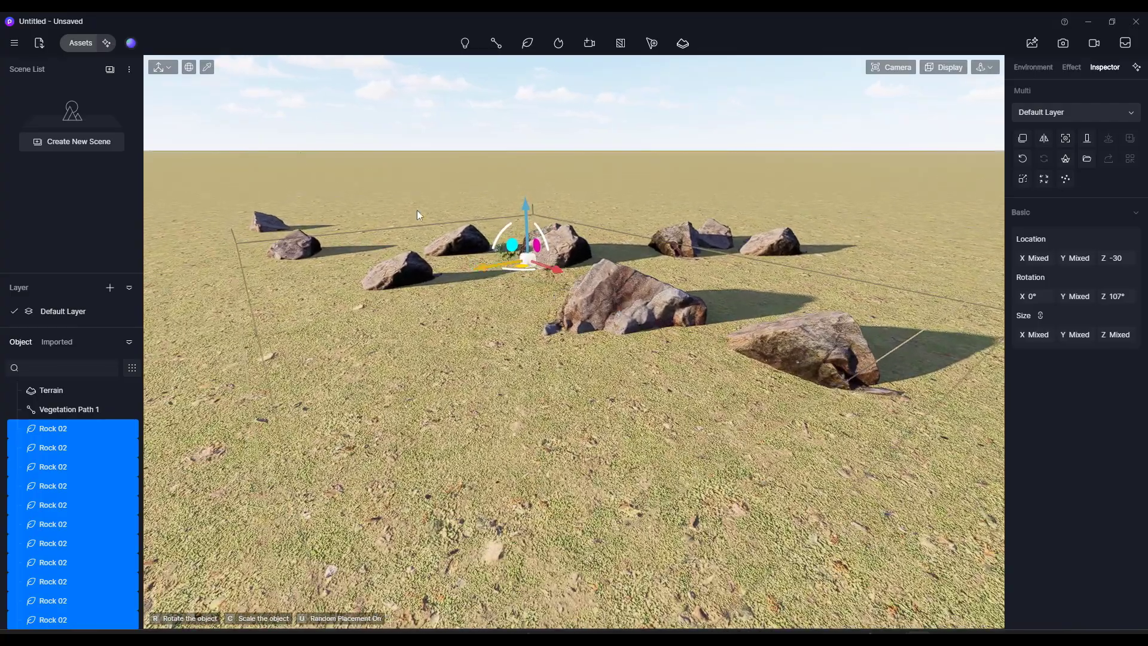
Turn FPS Booster for Complex Geometry off and on again, and highlight the forum note about AMD graphics cards.
left_click(15, 44)
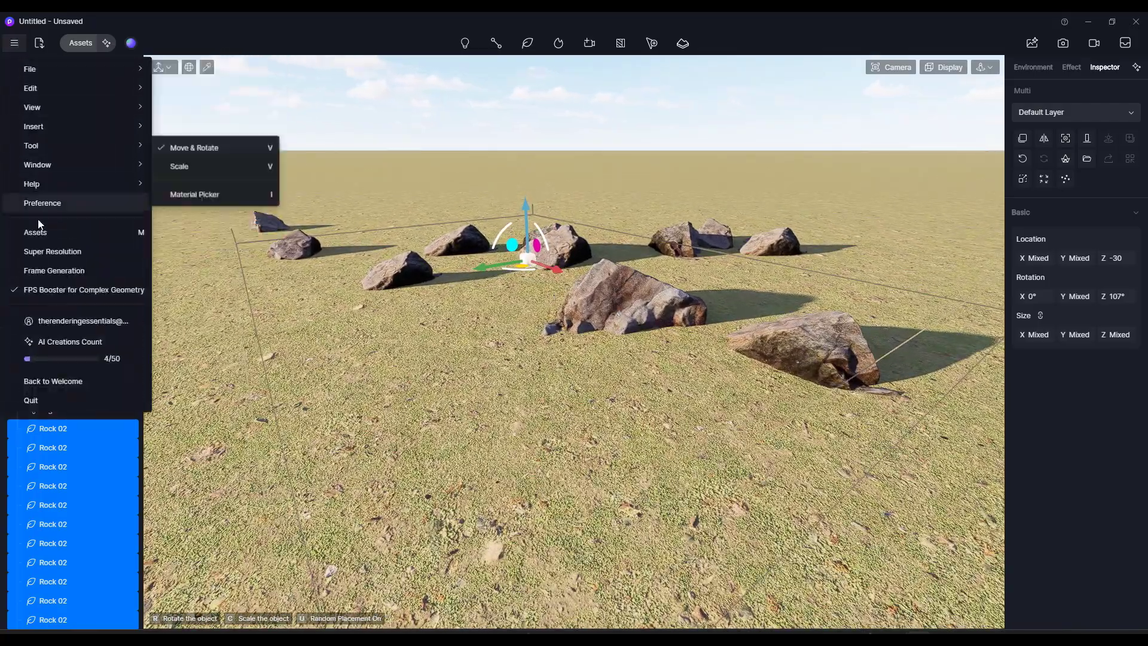
left_click(42, 289)
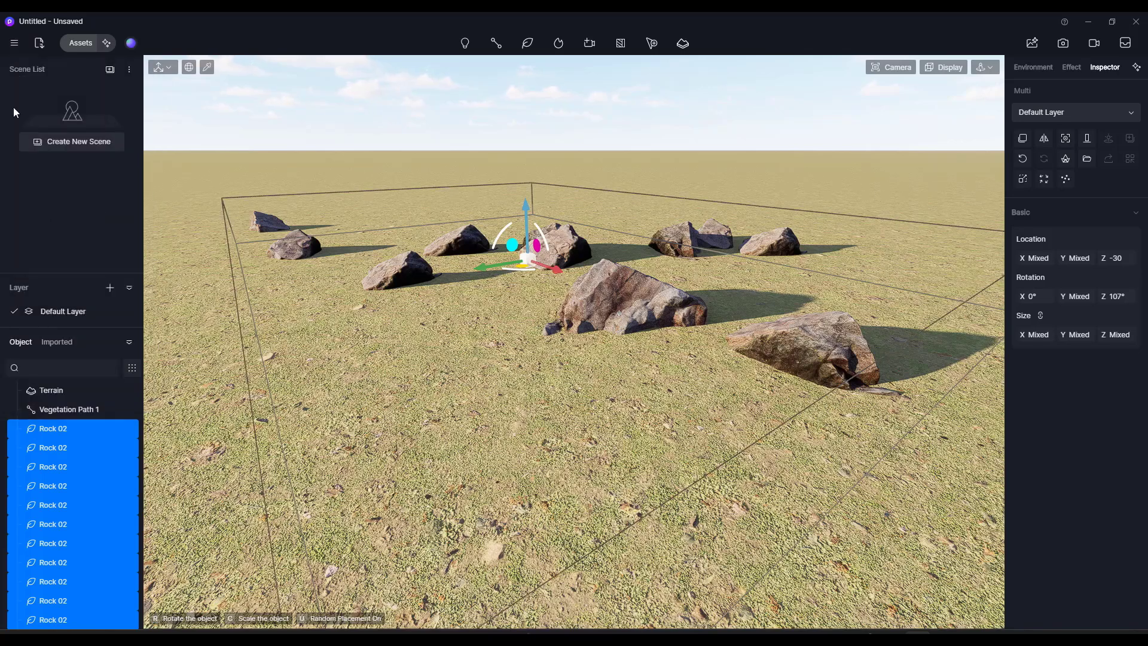
left_click(14, 43)
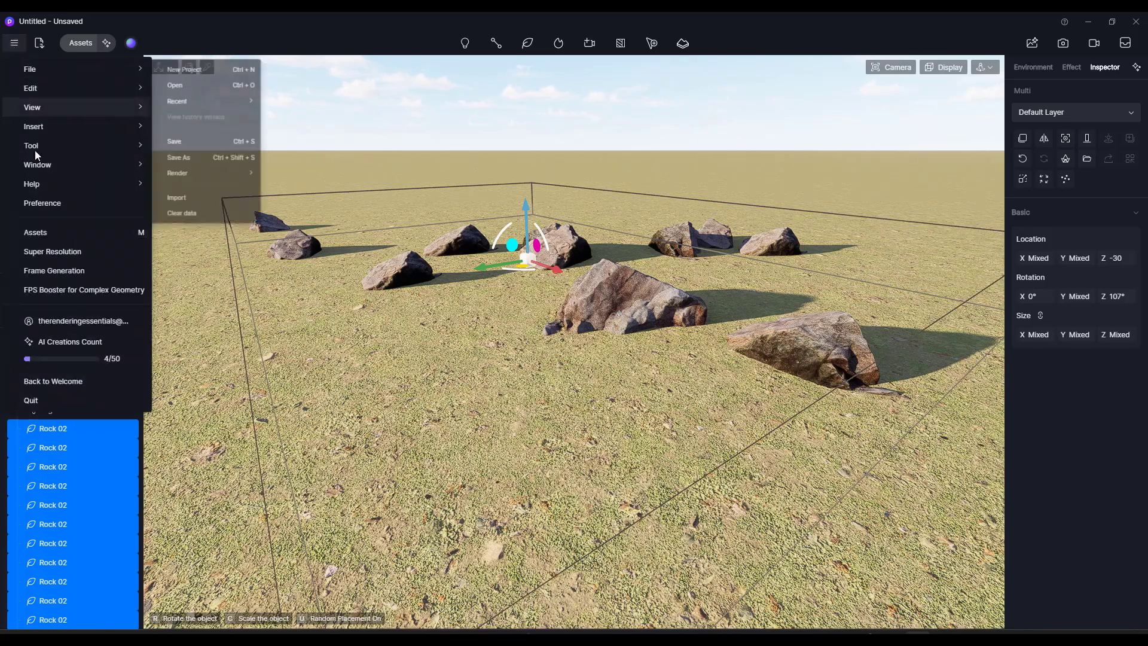
left_click(55, 289)
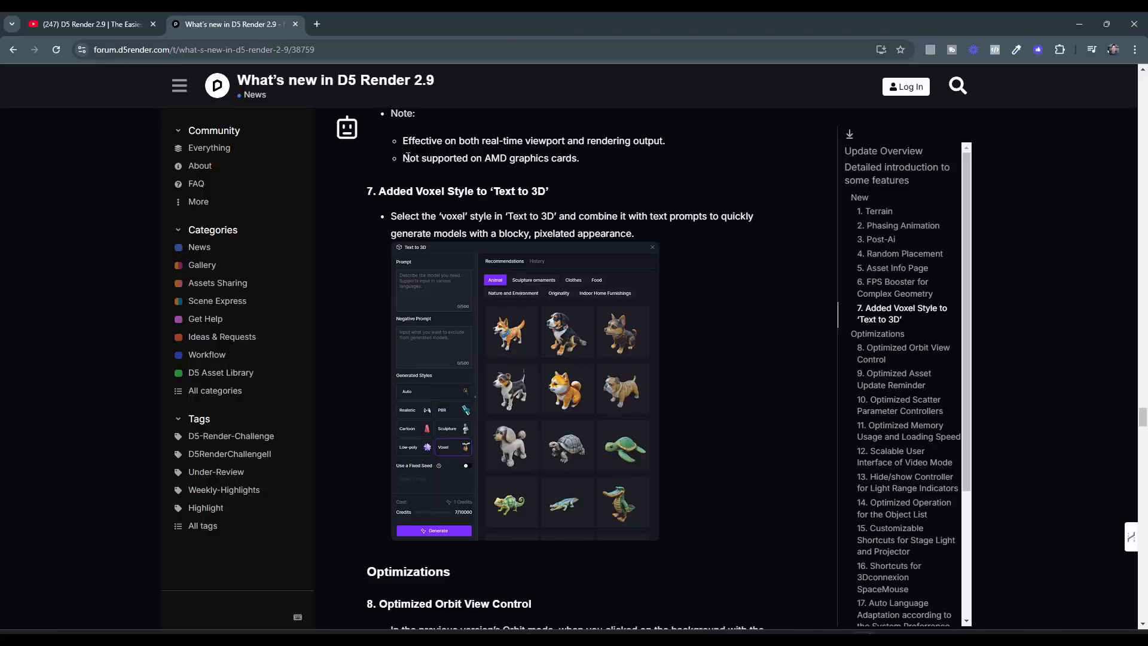
left_click_drag(402, 159, 580, 158)
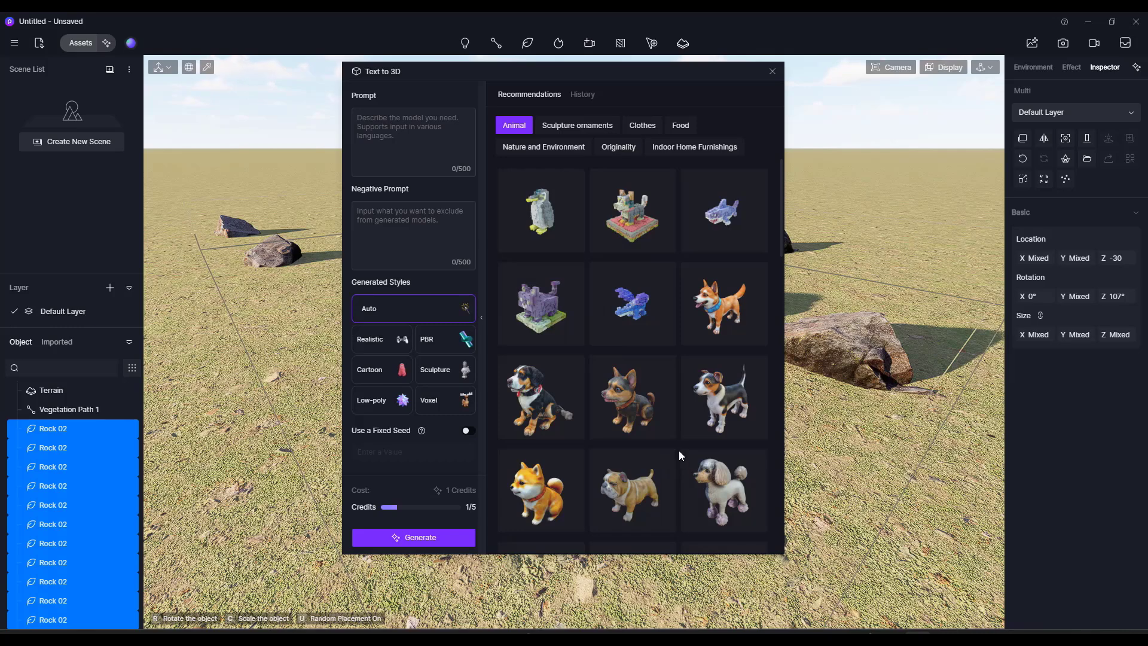
Generate a Text to 3D model in Voxel style from the prompt "a classic rustic table".
left_click(400, 126)
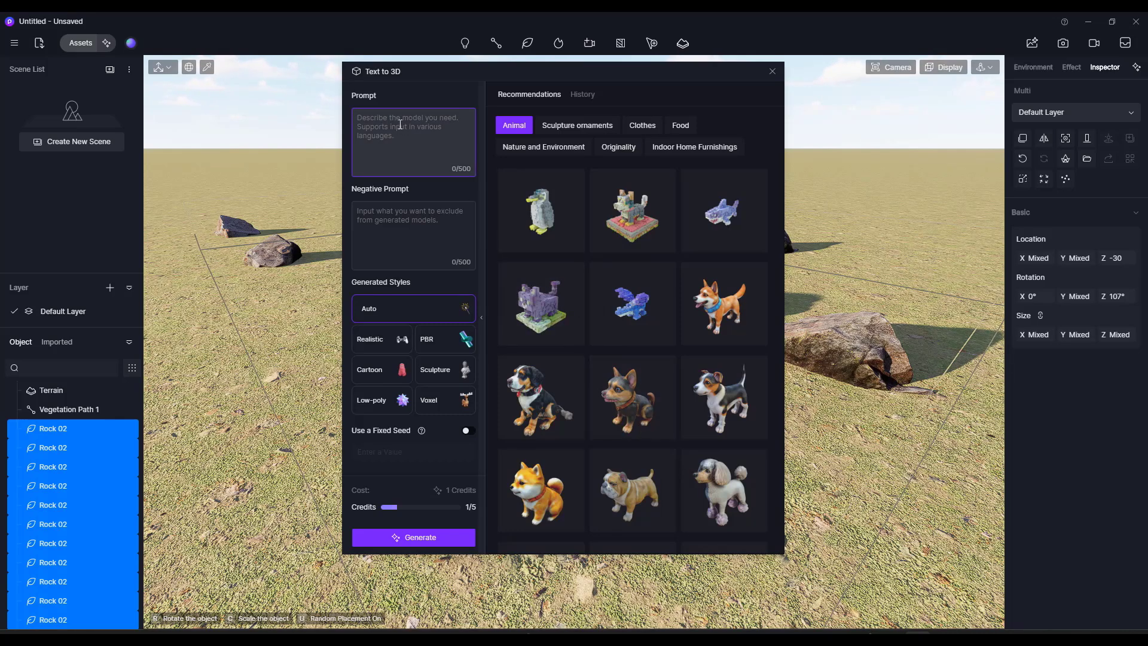
type("a classic rustic table")
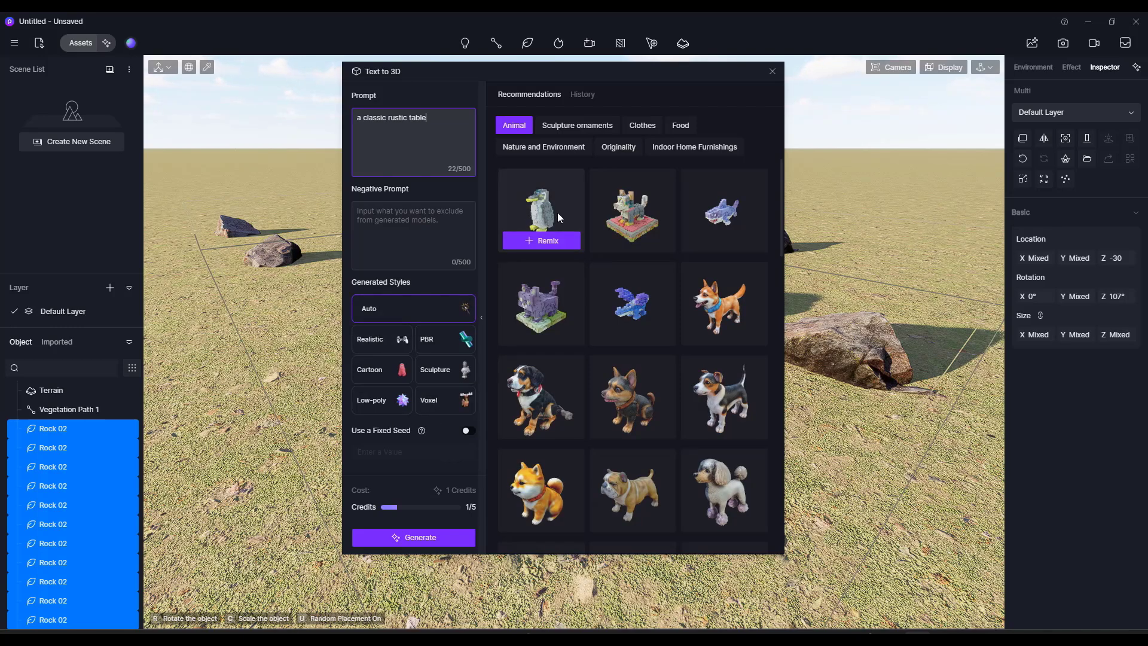
left_click(442, 401)
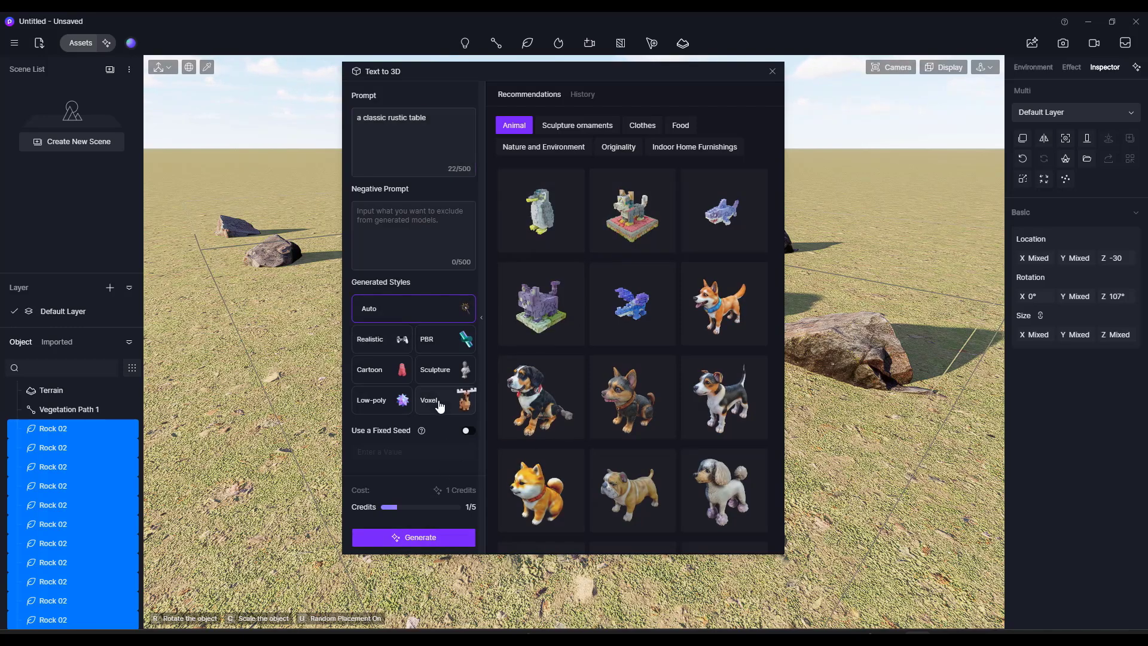
left_click(417, 539)
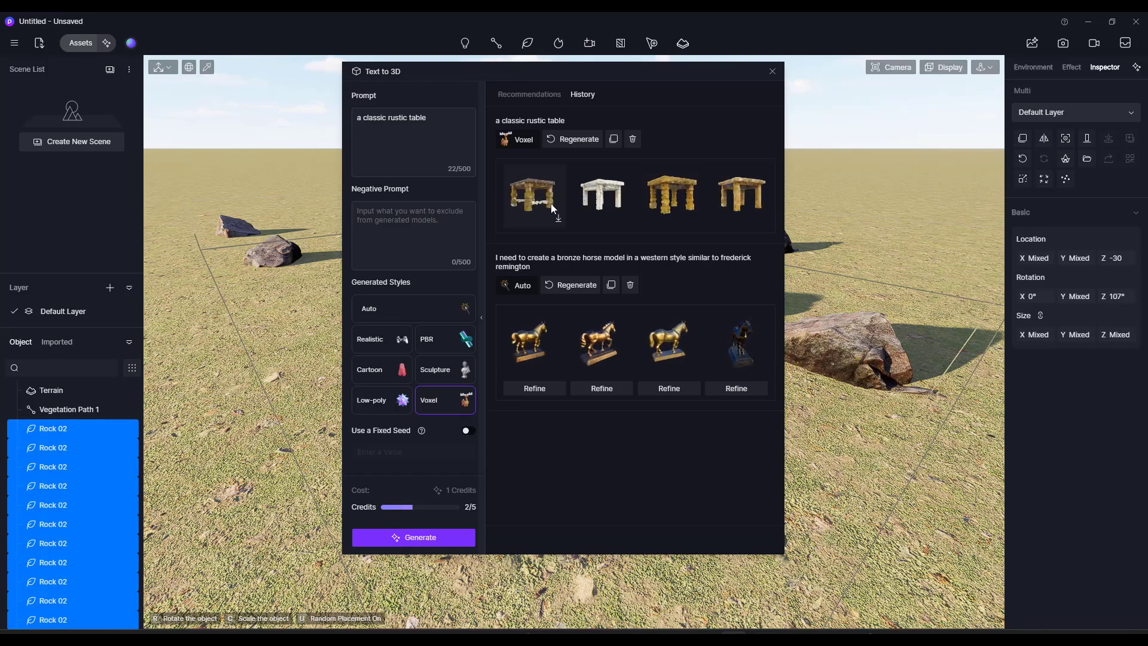
Place the first generated voxel table in the scene, and move the Text to 3D window aside to inspect the model.
left_click(521, 196)
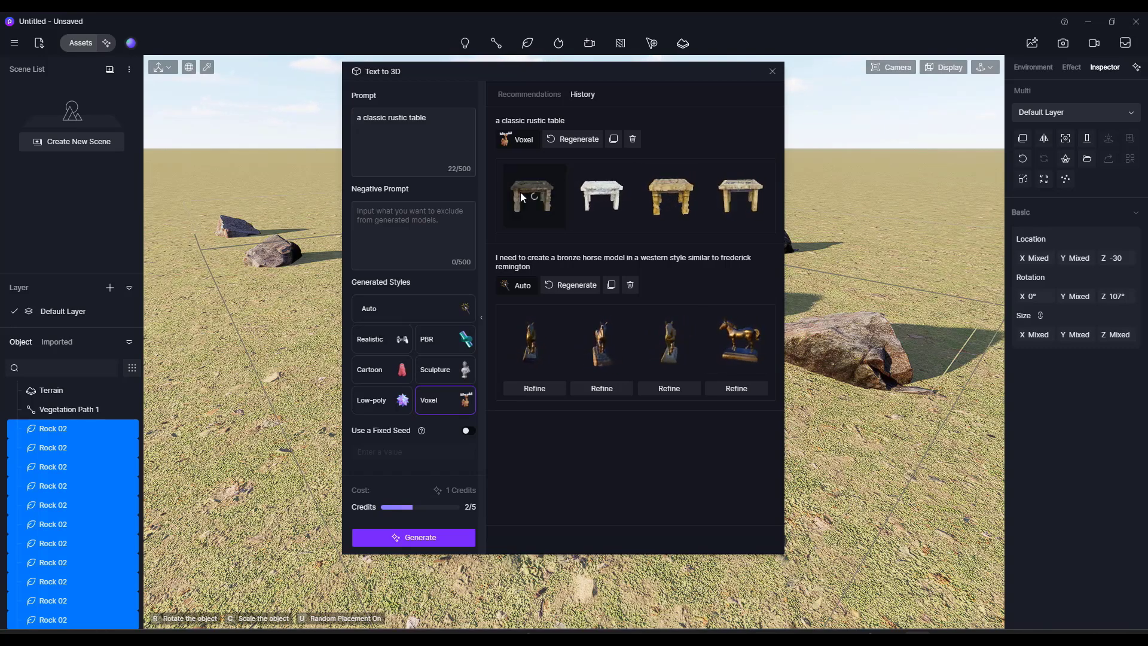
left_click_drag(240, 377, 239, 377)
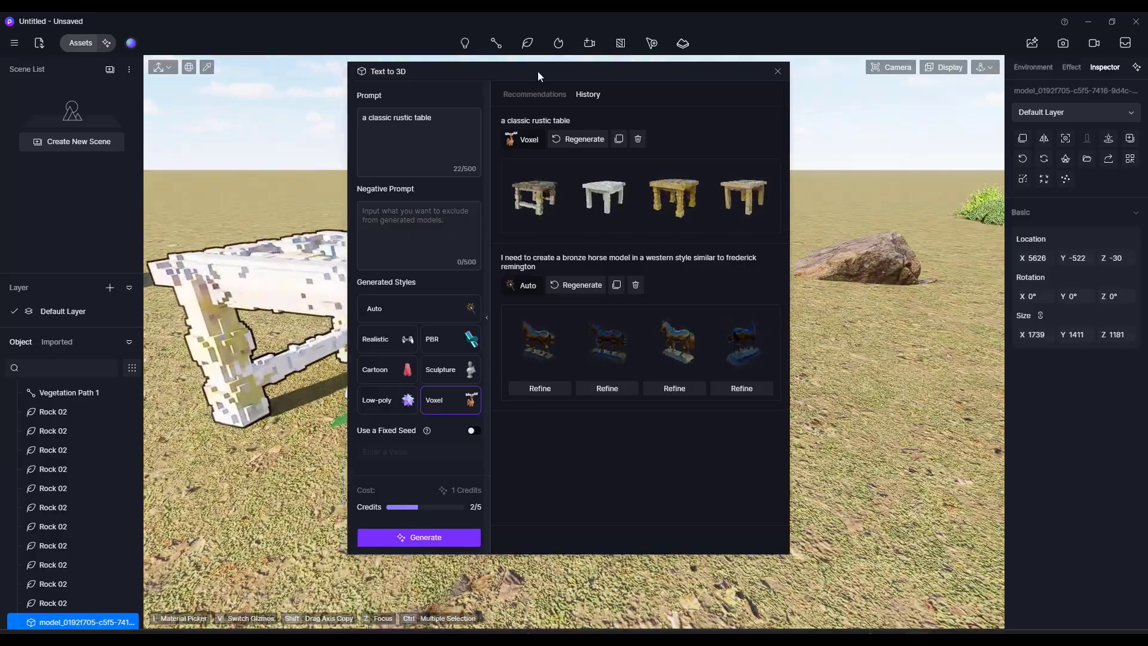
left_click_drag(537, 70, 723, 128)
right_click_drag(491, 281, 365, 334)
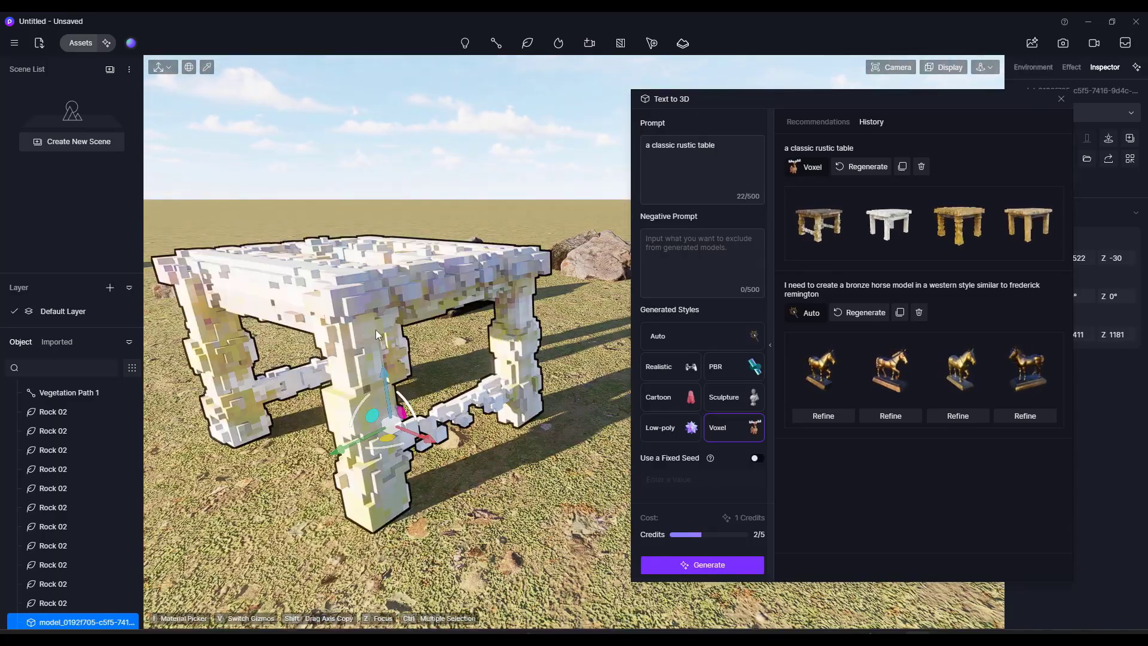
right_click_drag(375, 332, 312, 312)
mouse_move(838, 228)
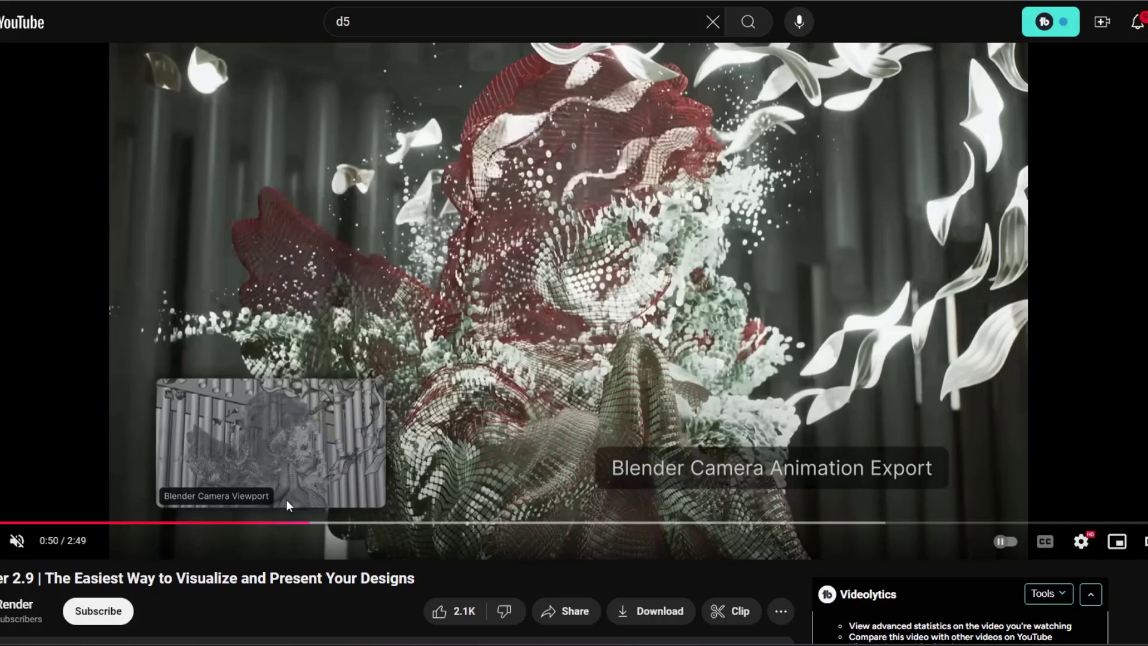
Rewind the D5 Render 2.9 video on YouTube slightly and watch it up to the Random Placement demo.
left_click(283, 522)
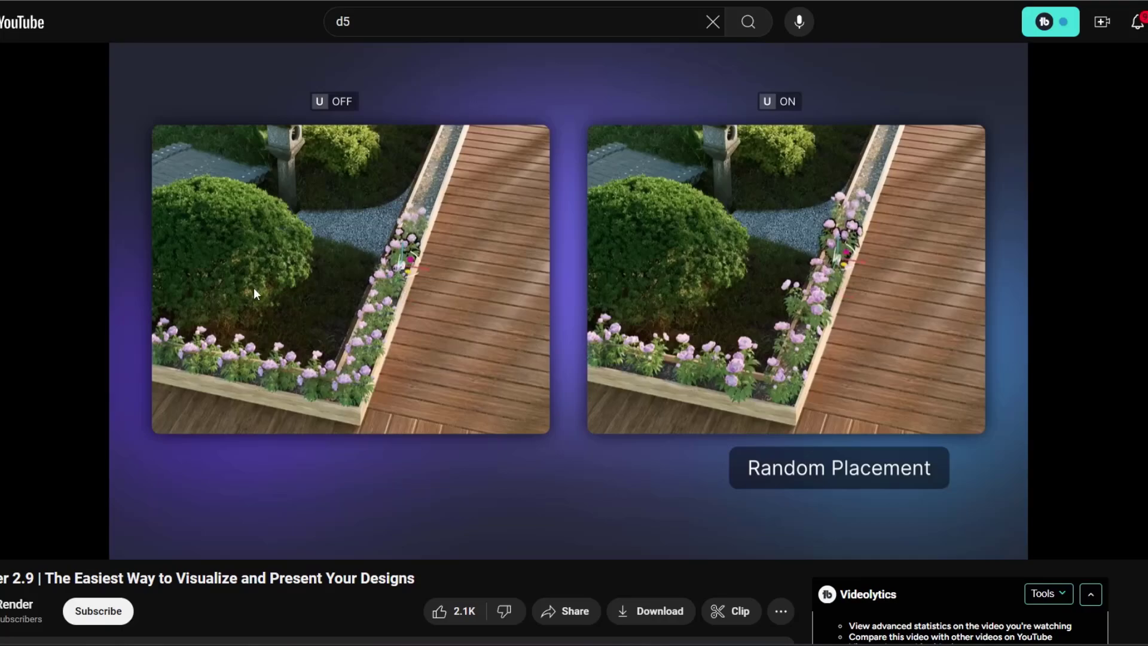
left_click(267, 292)
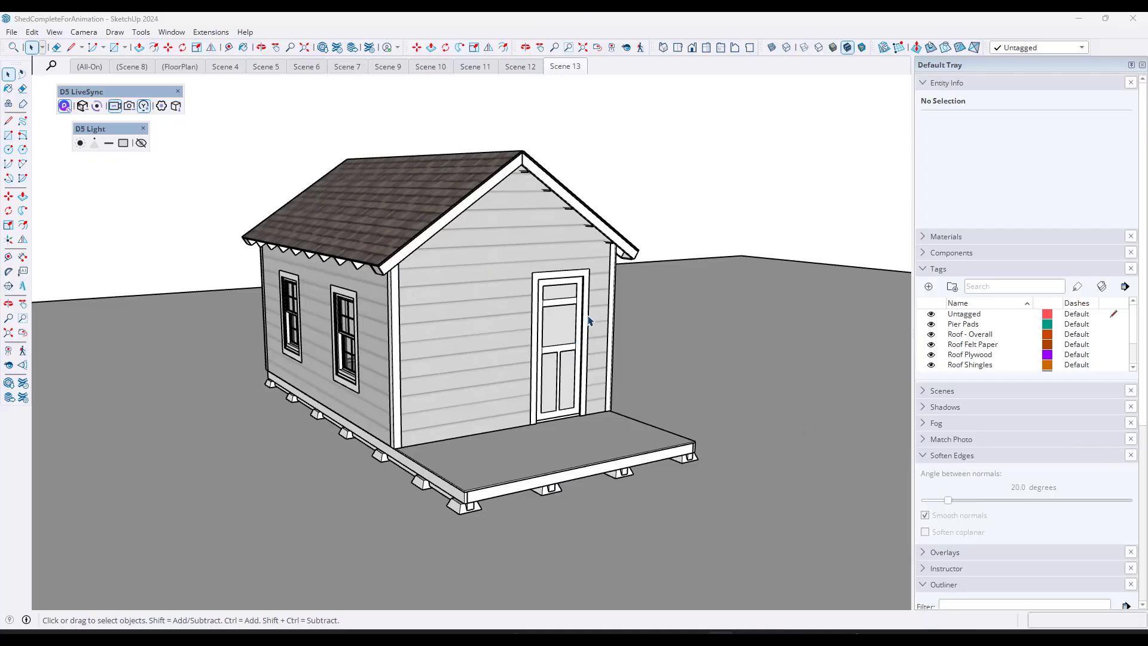
Switch to SketchUp and review the shed's construction stages through Scenes 5, 7, 10, 11 and 12.
middle_click_drag(589, 317, 591, 297)
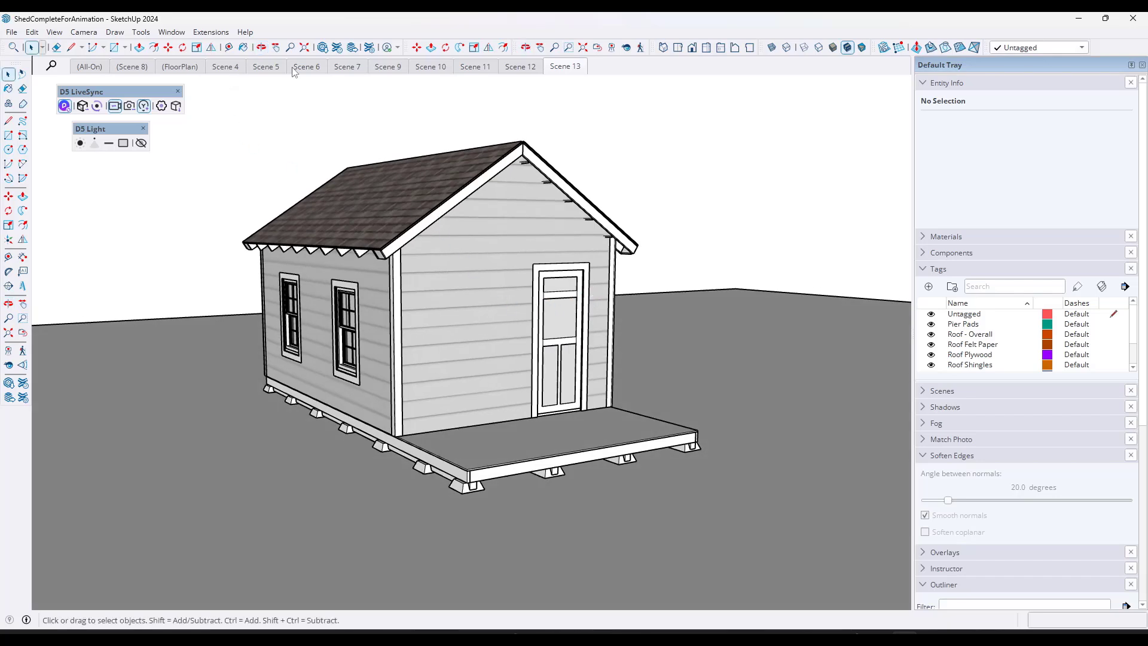
left_click(266, 67)
left_click(347, 67)
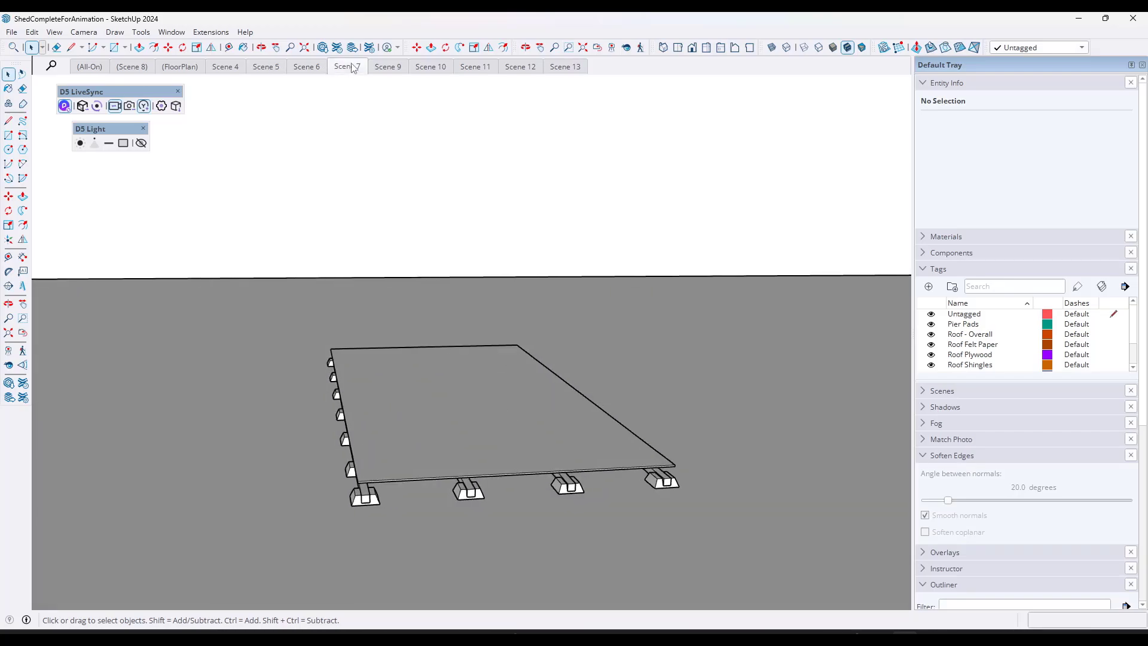
left_click(436, 68)
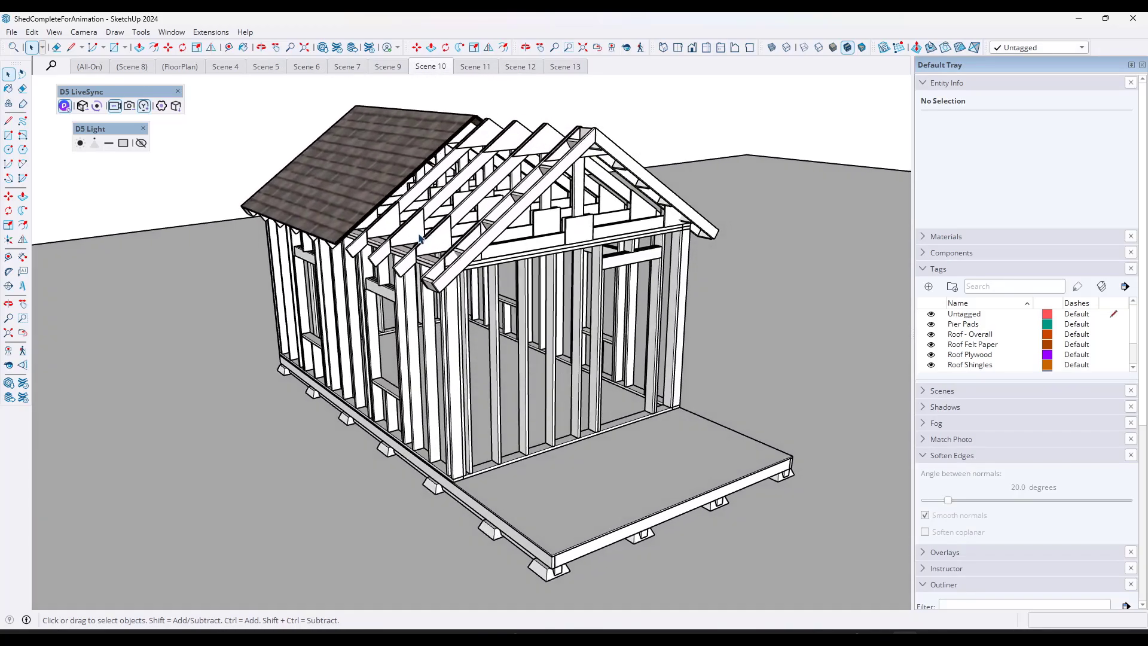
left_click(475, 67)
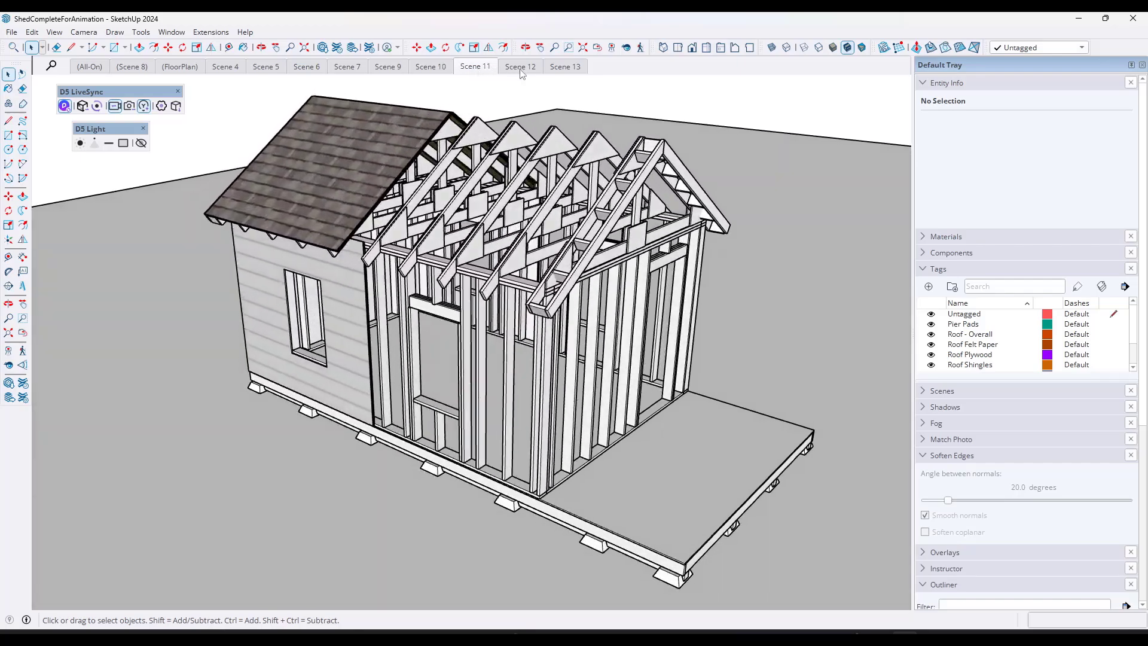
left_click(520, 70)
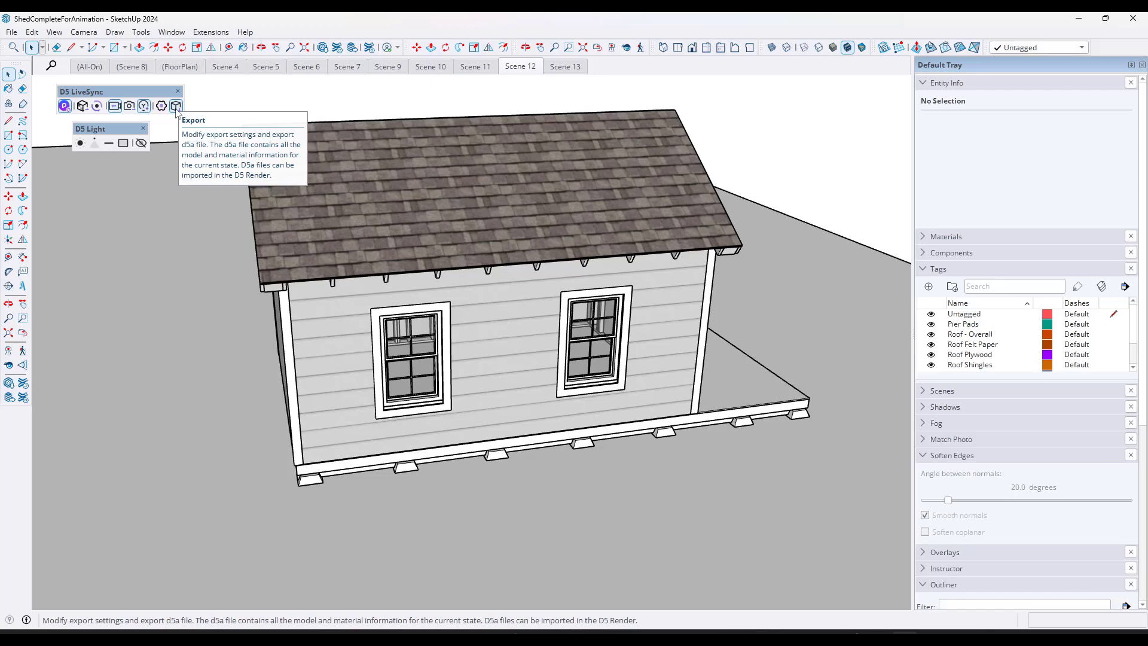
Check the D5 LiveSync export settings for keeping group structure info, and close them without exporting.
left_click(176, 106)
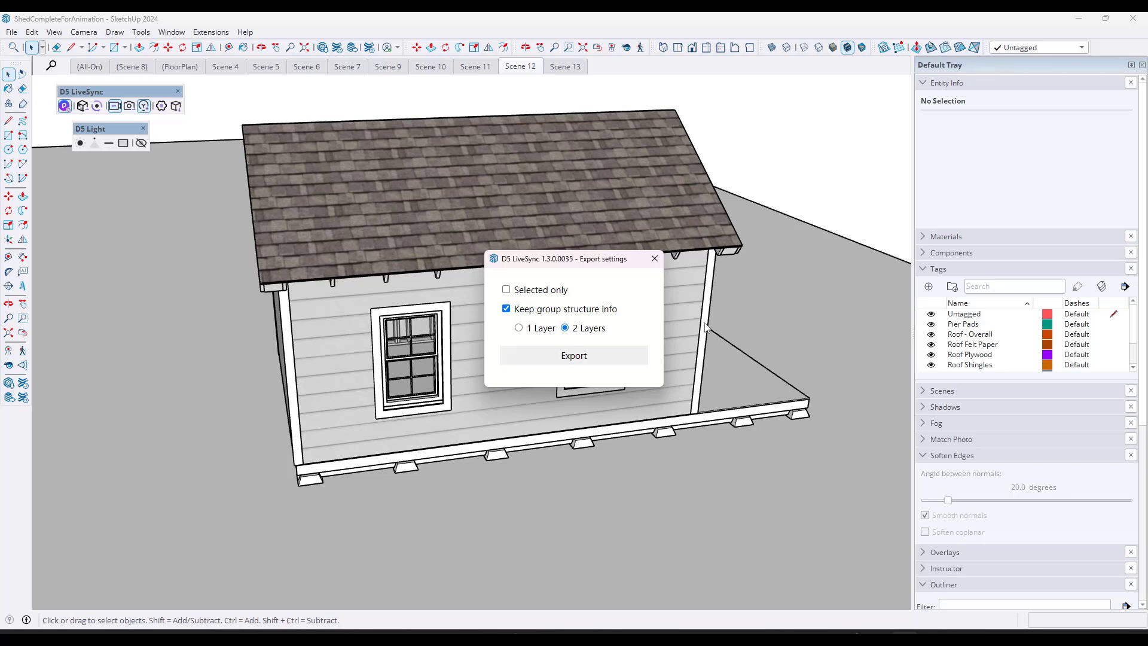
left_click(654, 258)
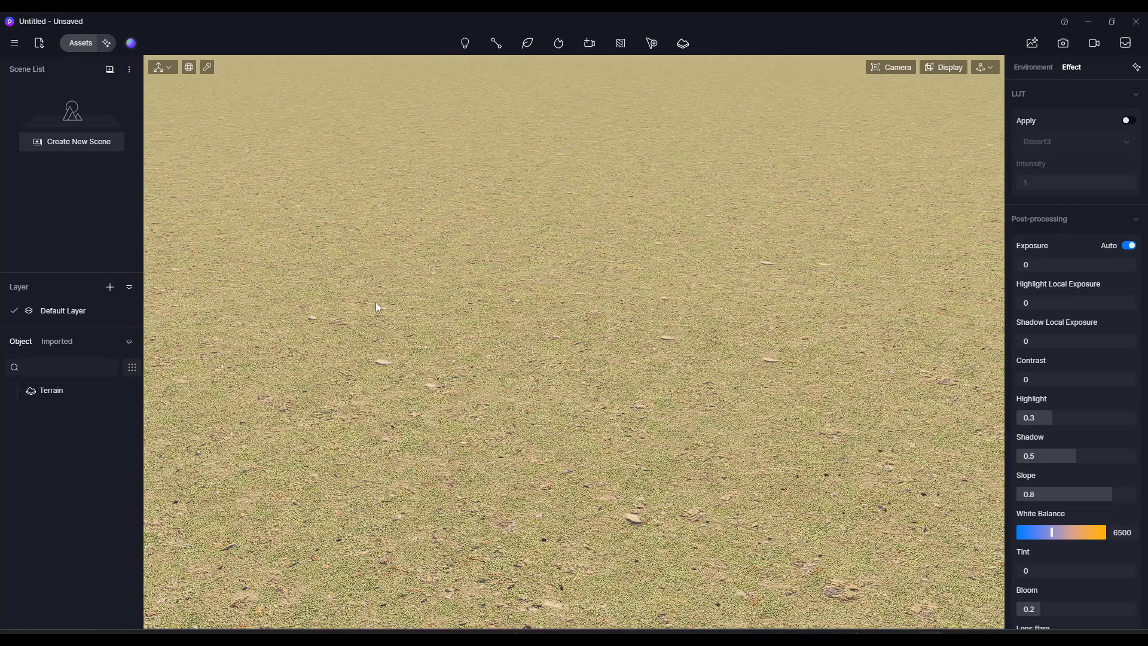
Switch to D5 Render, import the ShedCompleteForAnimation file, place the shed on the terrain and frame it.
left_click(39, 43)
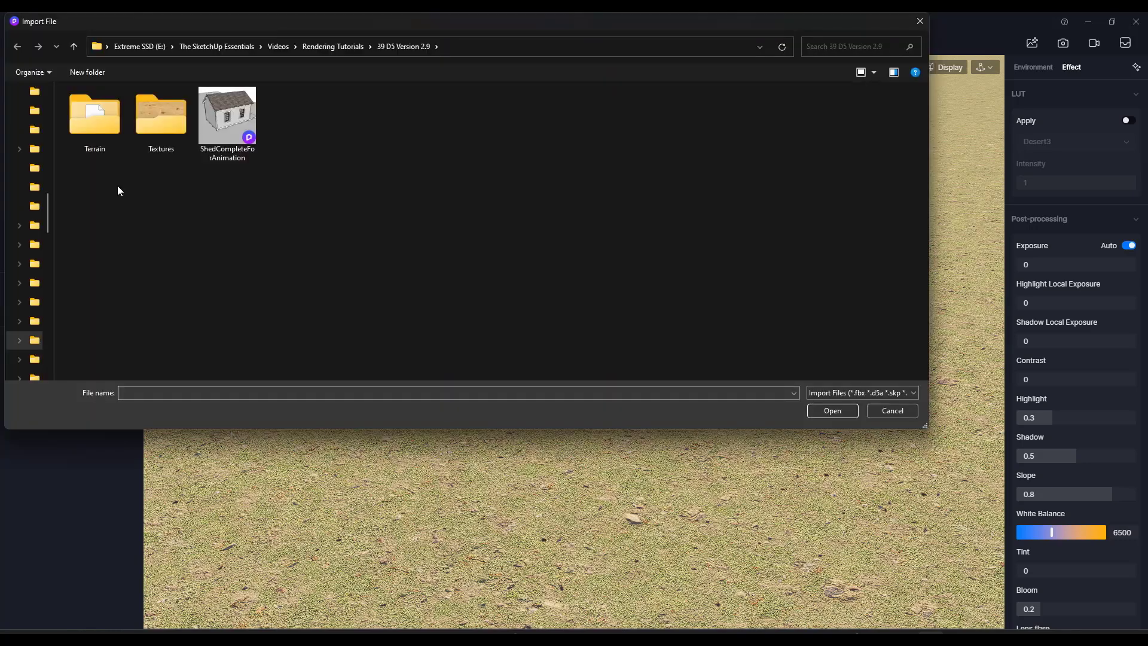
left_click(227, 120)
left_click(831, 410)
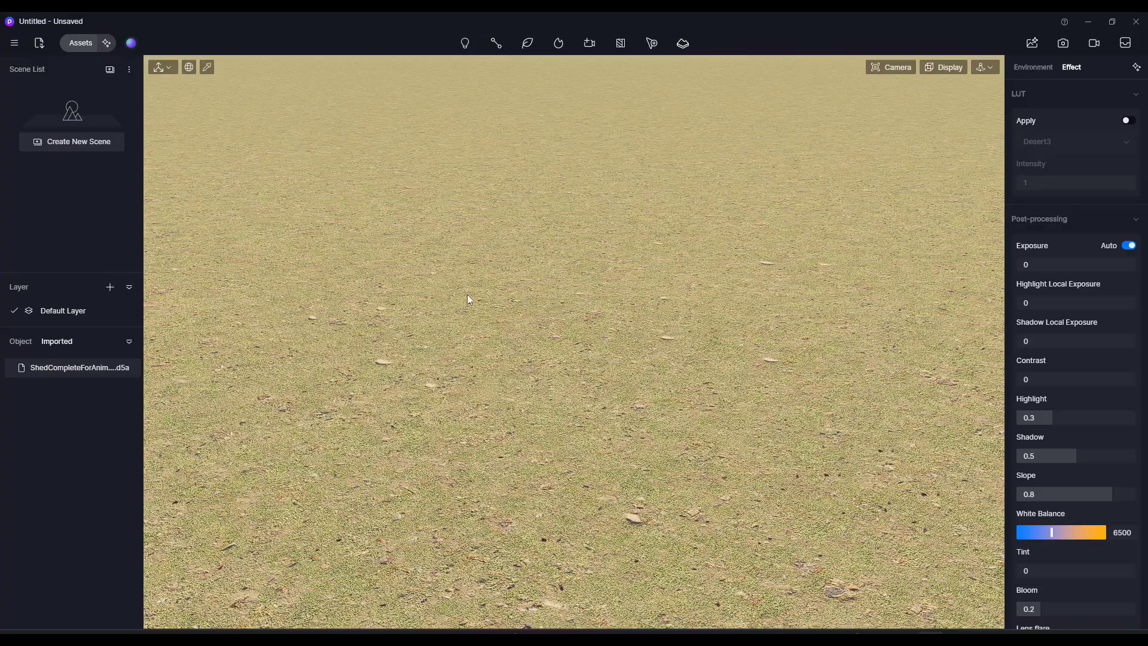
scroll(541, 304, "down", 10)
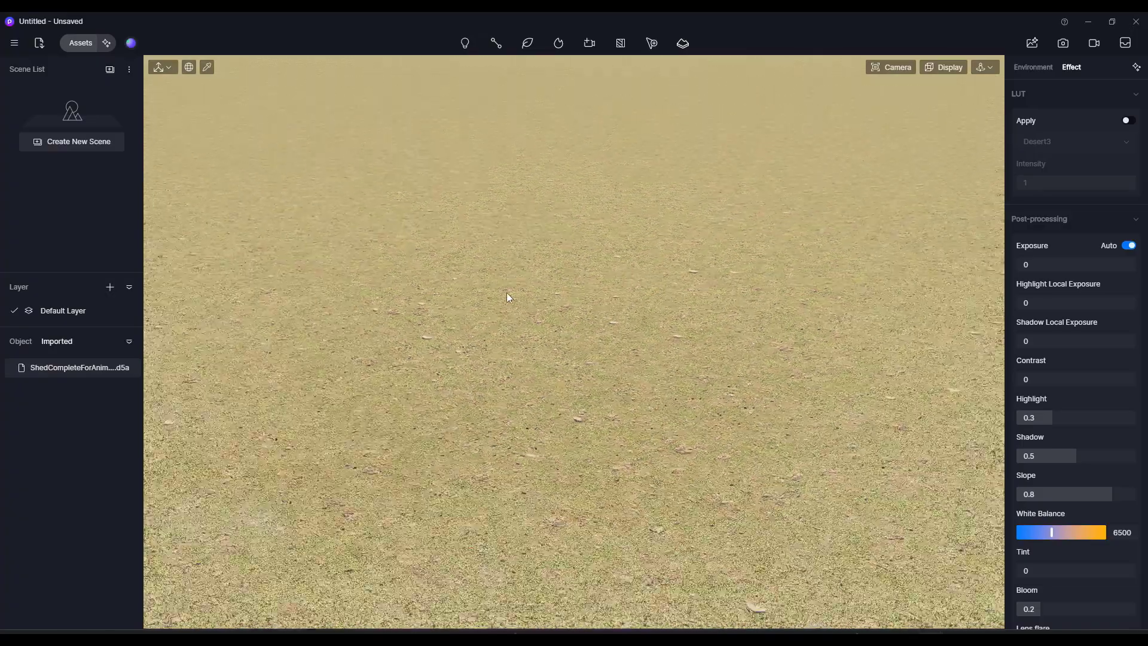
mouse_move(849, 399)
right_mouse_down()
mouse_move(852, 341)
mouse_move(897, 344)
mouse_move(849, 400)
right_mouse_up()
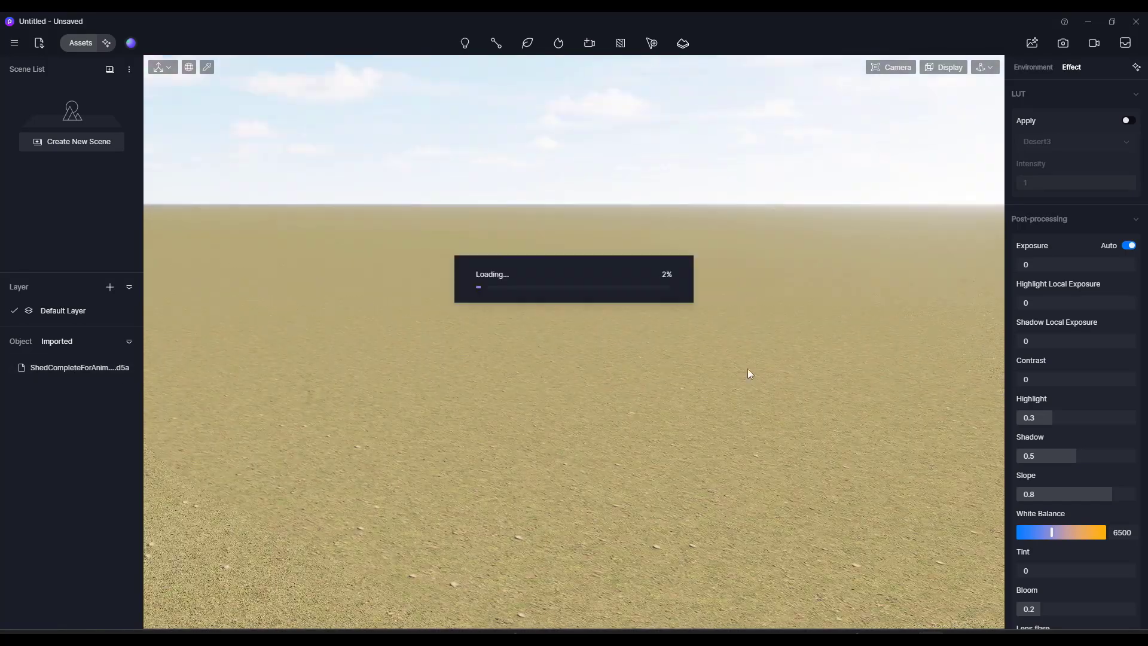
right_click_drag(742, 353, 673, 333)
scroll(587, 308, "up", 7)
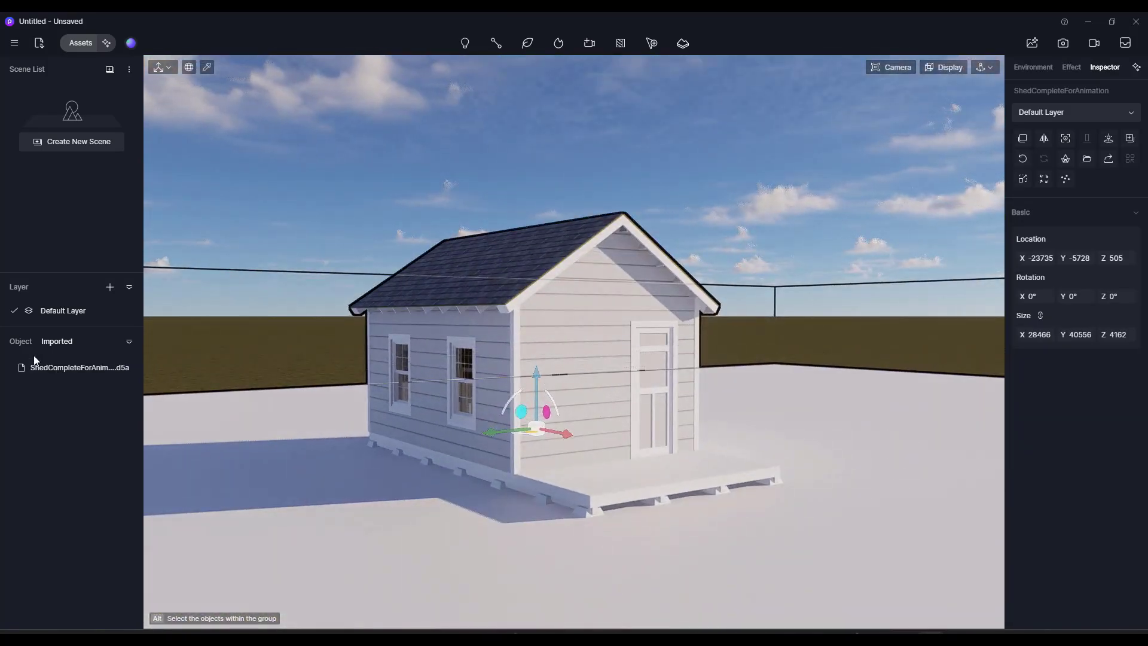
Expand the ShedCompleteForAnimation group among the scene objects to list its component groups.
left_click(20, 341)
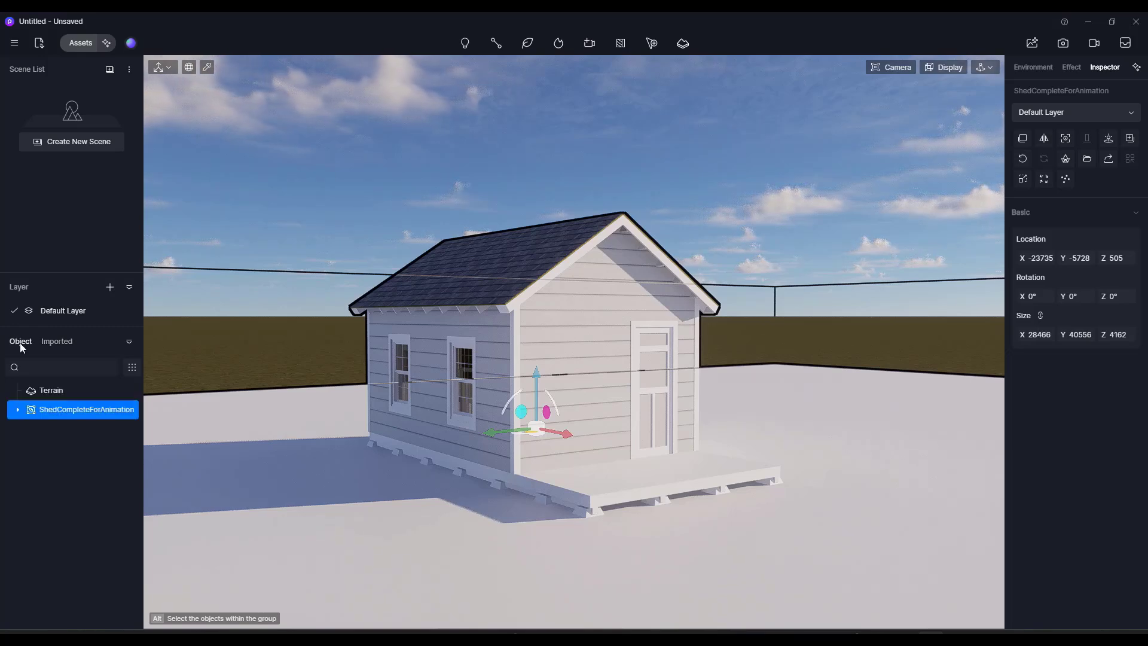
left_click(17, 409)
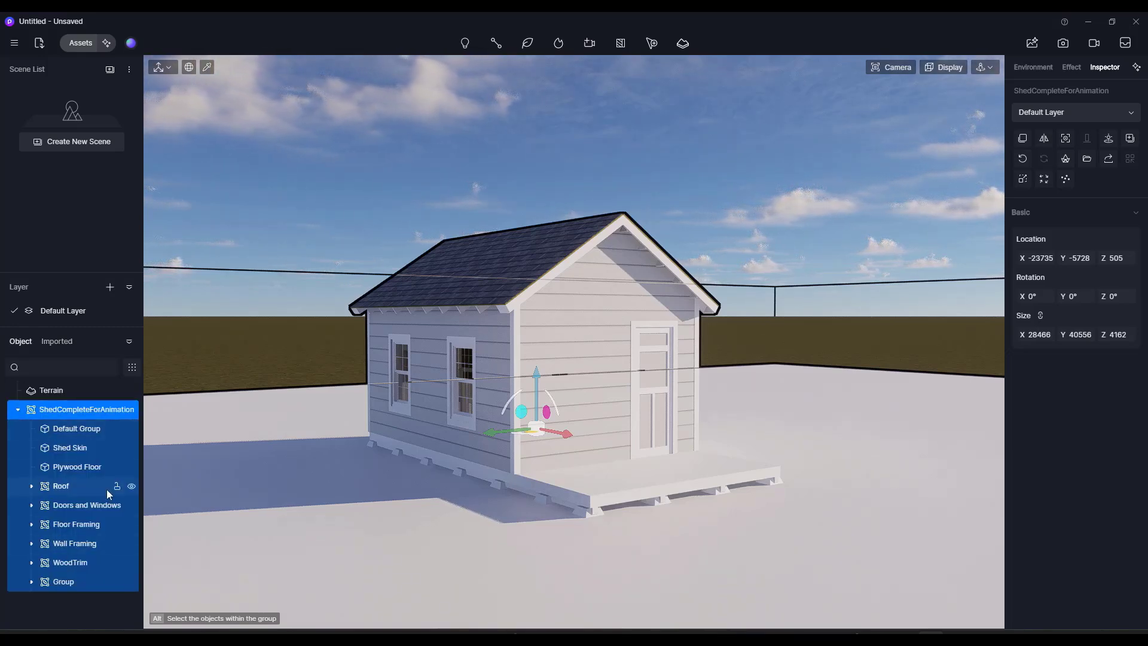
Hide the Roof group briefly and show it again to check it toggles separately from the rest of the shed.
left_click(130, 486)
left_click(130, 486)
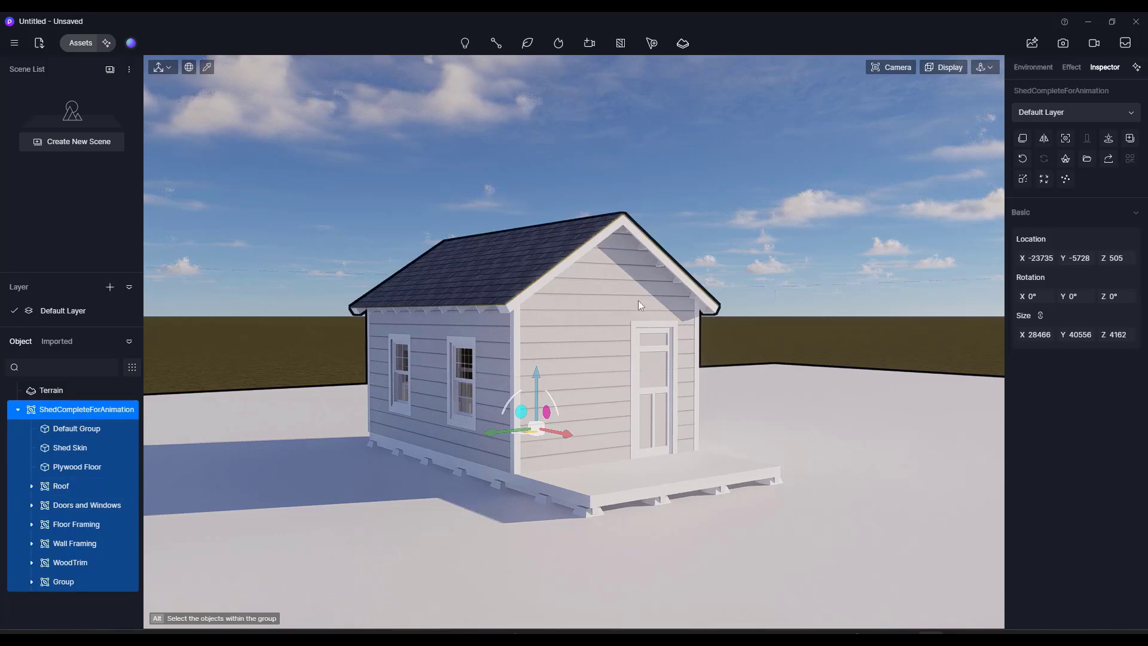
scroll(643, 299, "down", 5)
scroll(608, 319, "up", 5)
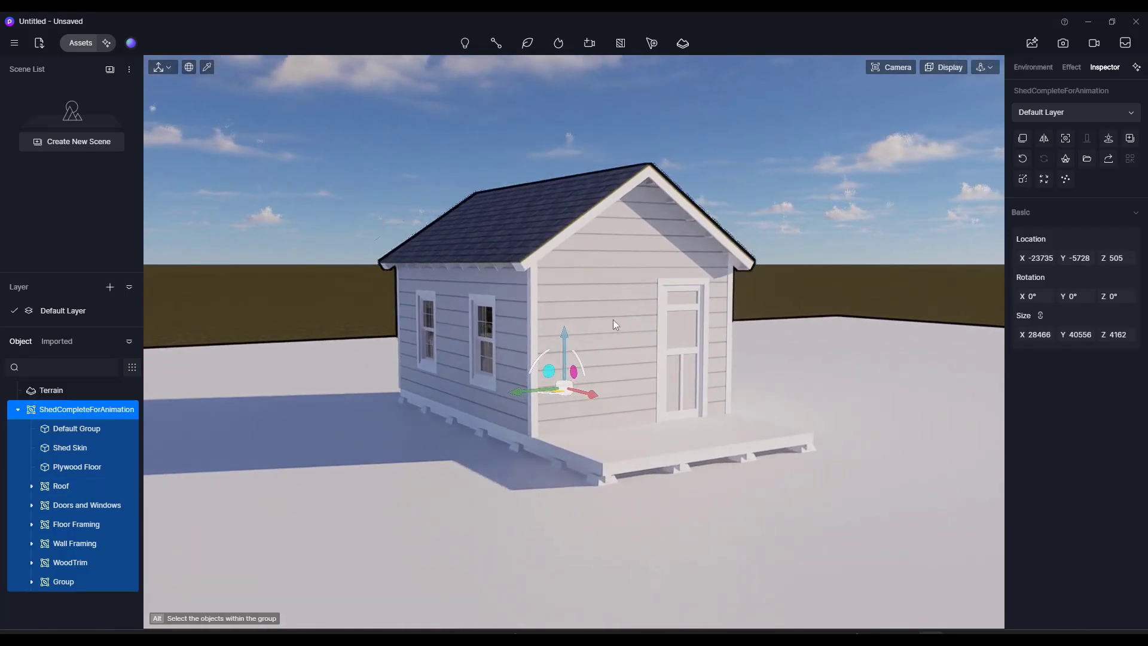
In video mode, add a 3-second Drop animation for the Floor Framing group at the start of Clip 1 and preview it.
left_click(1096, 43)
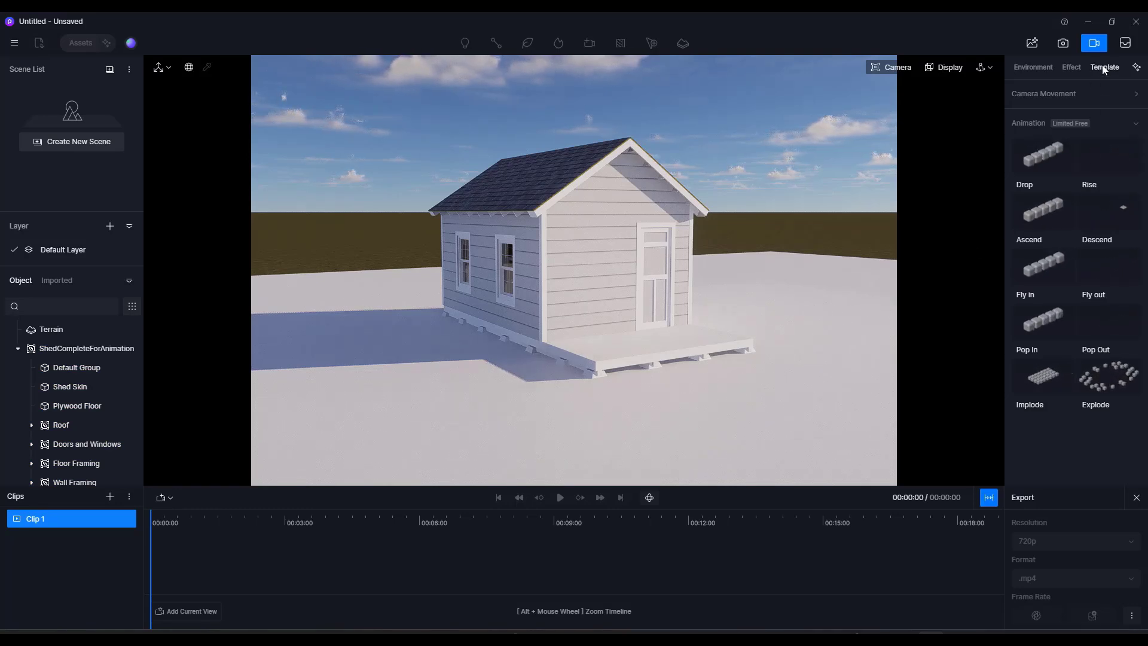
left_click(1044, 159)
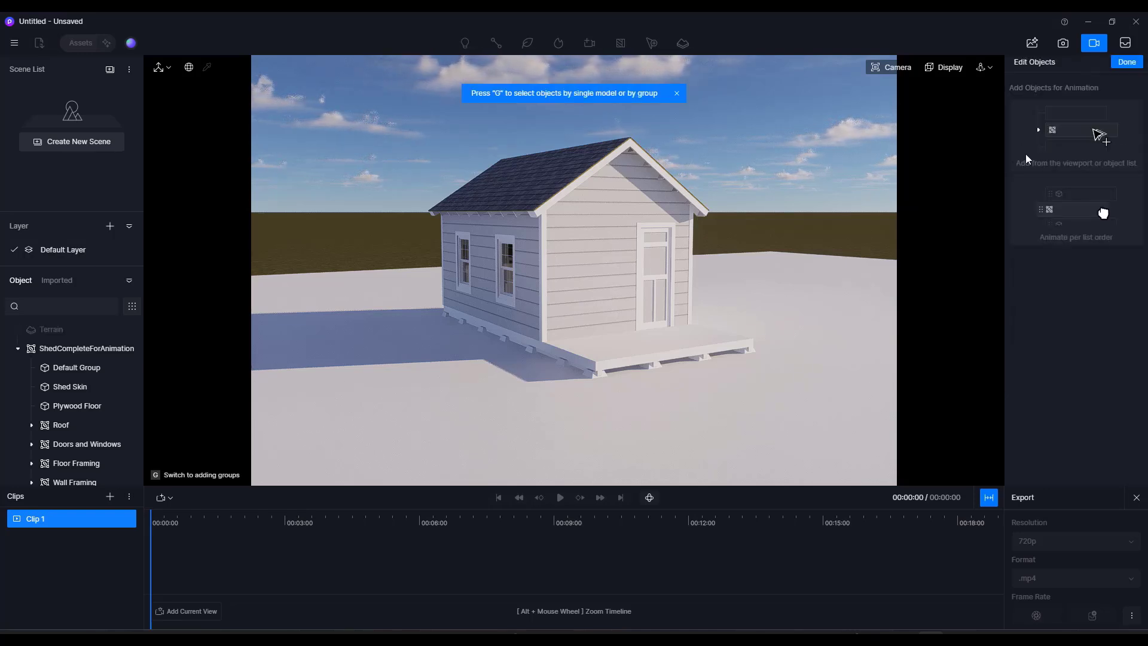
scroll(69, 454, "down", 2)
left_click(71, 419)
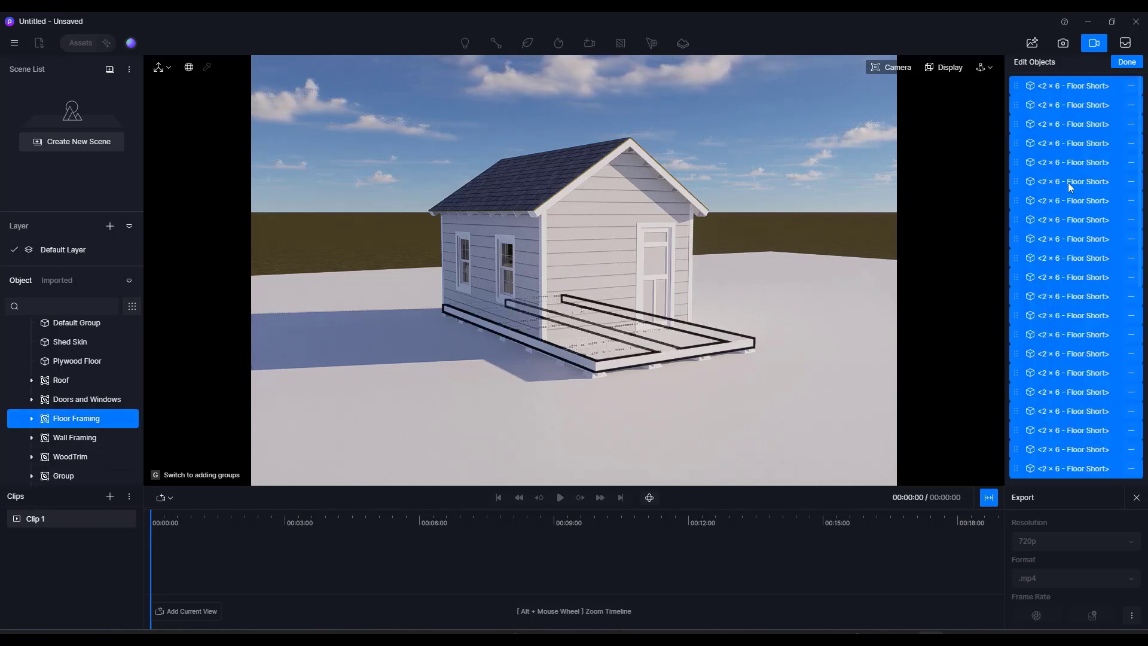
left_click(1127, 63)
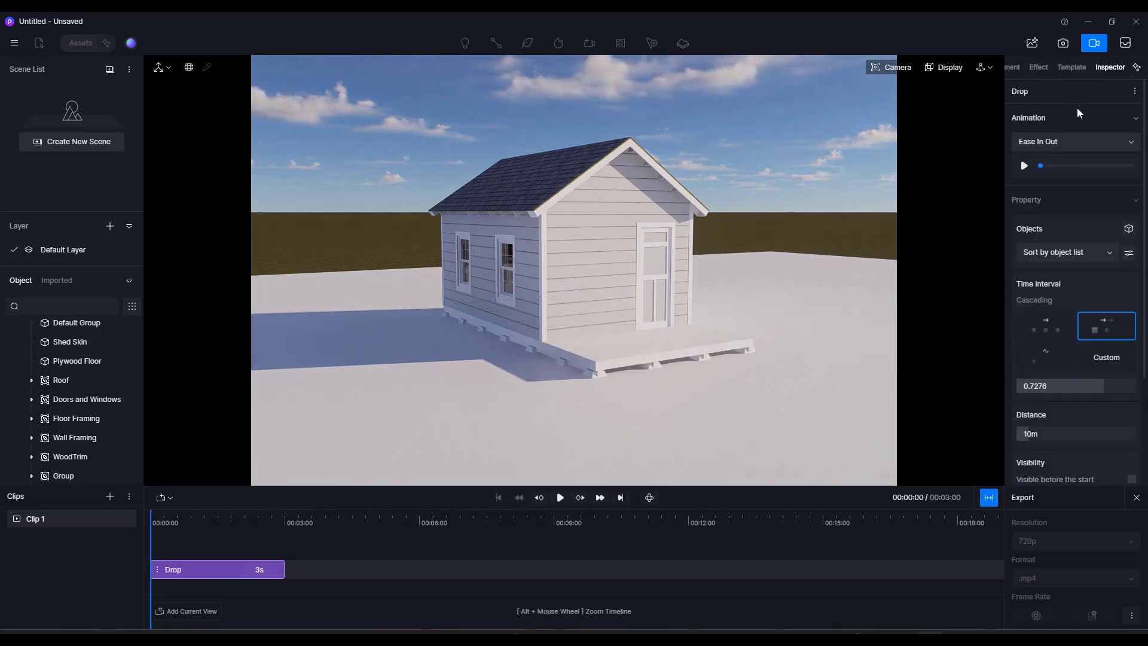
left_click(560, 498)
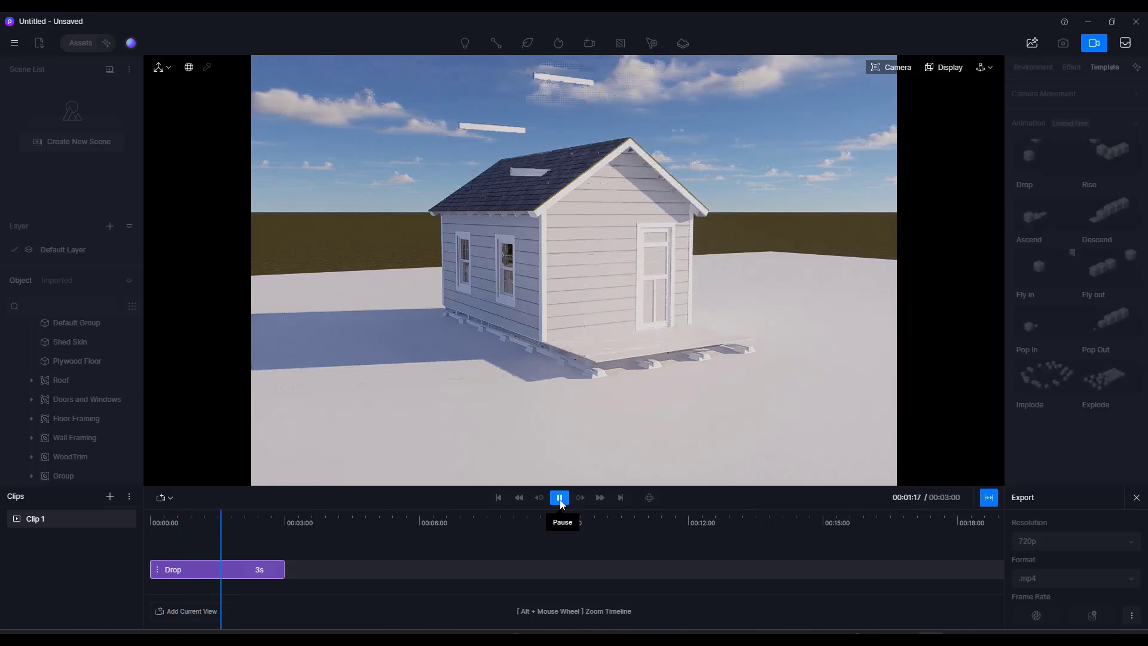
left_click(556, 500)
Add a 3-second Fly in animation for the Plywood Floor starting at 00:03:00 and preview it.
left_click_drag(266, 527, 284, 519)
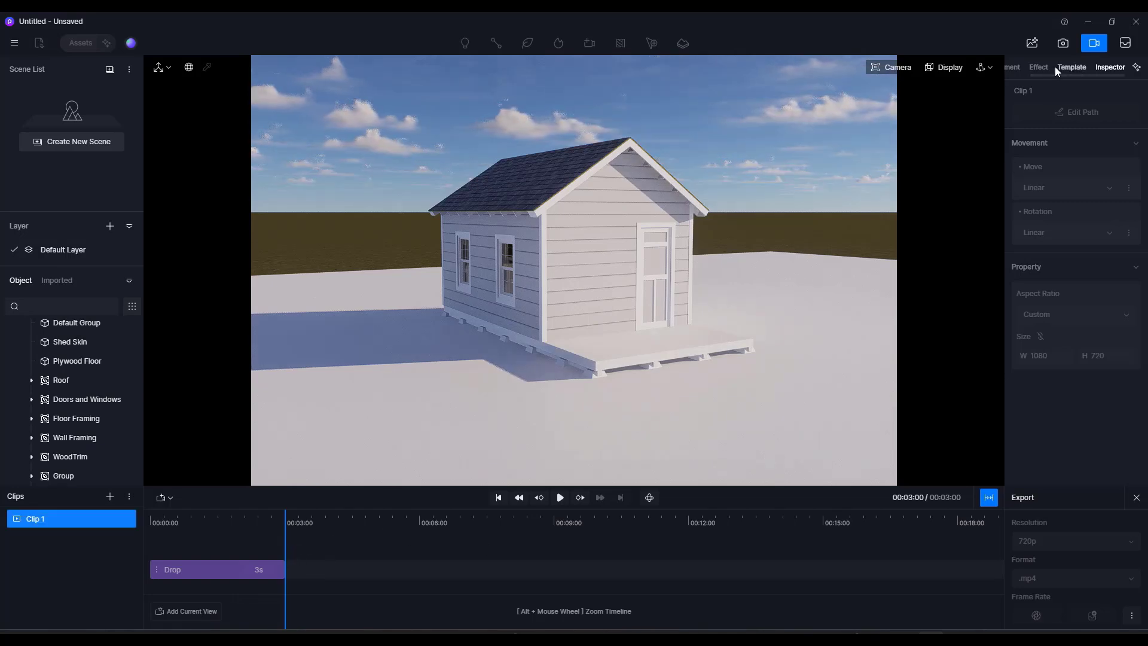
left_click(1040, 67)
left_click(1070, 68)
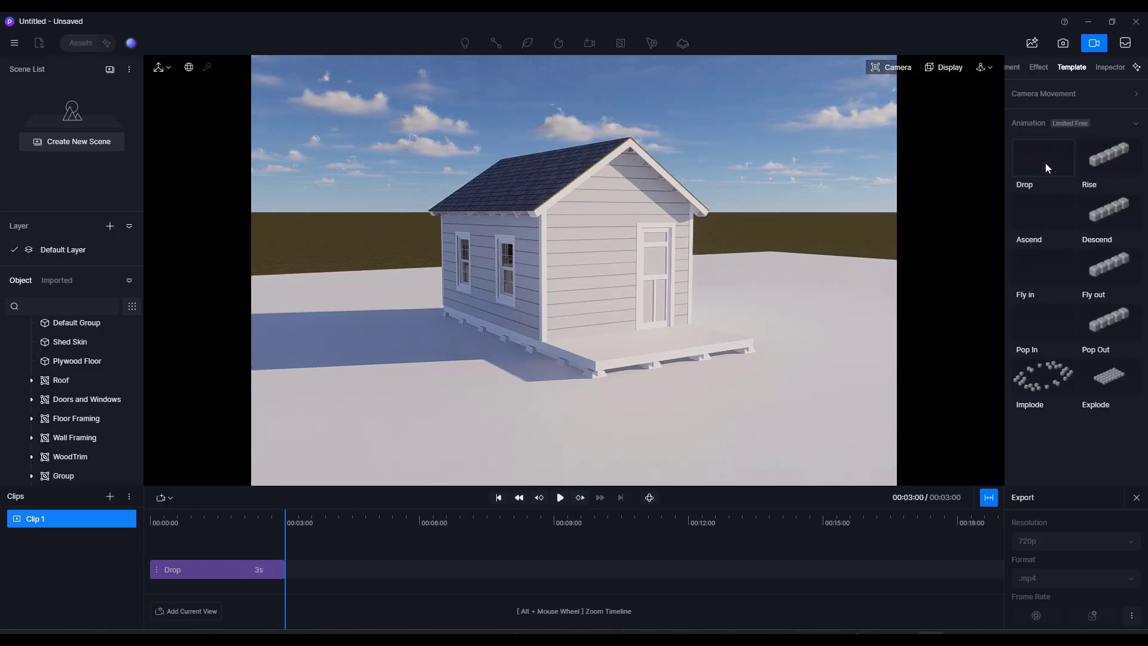
left_click(1038, 268)
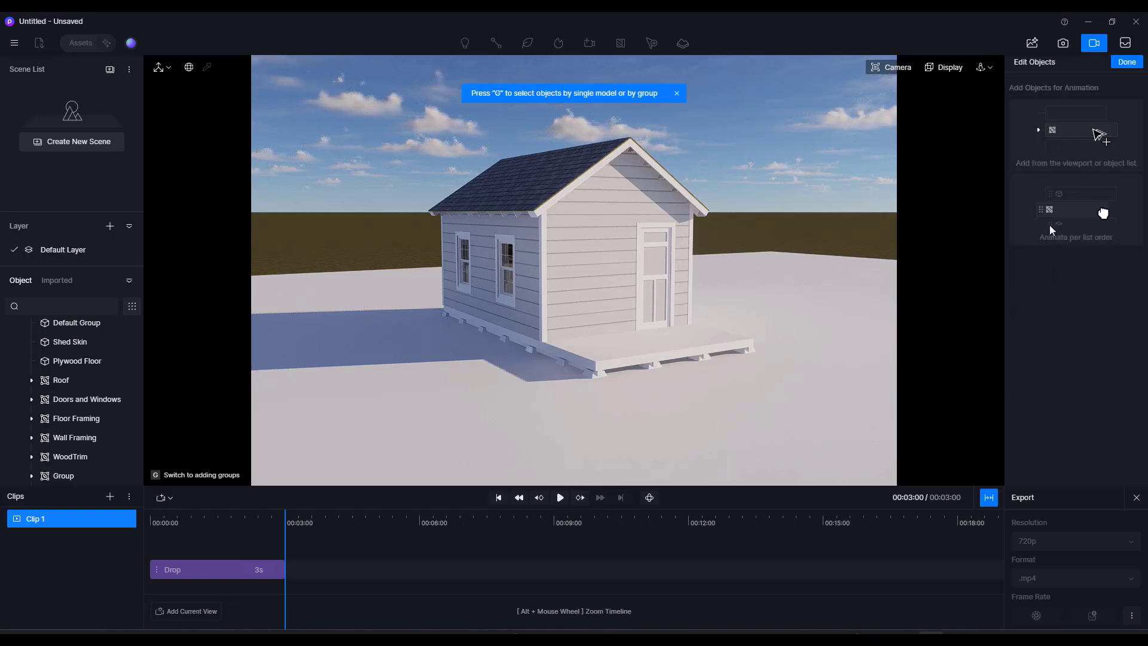
left_click(72, 360)
left_click(1127, 62)
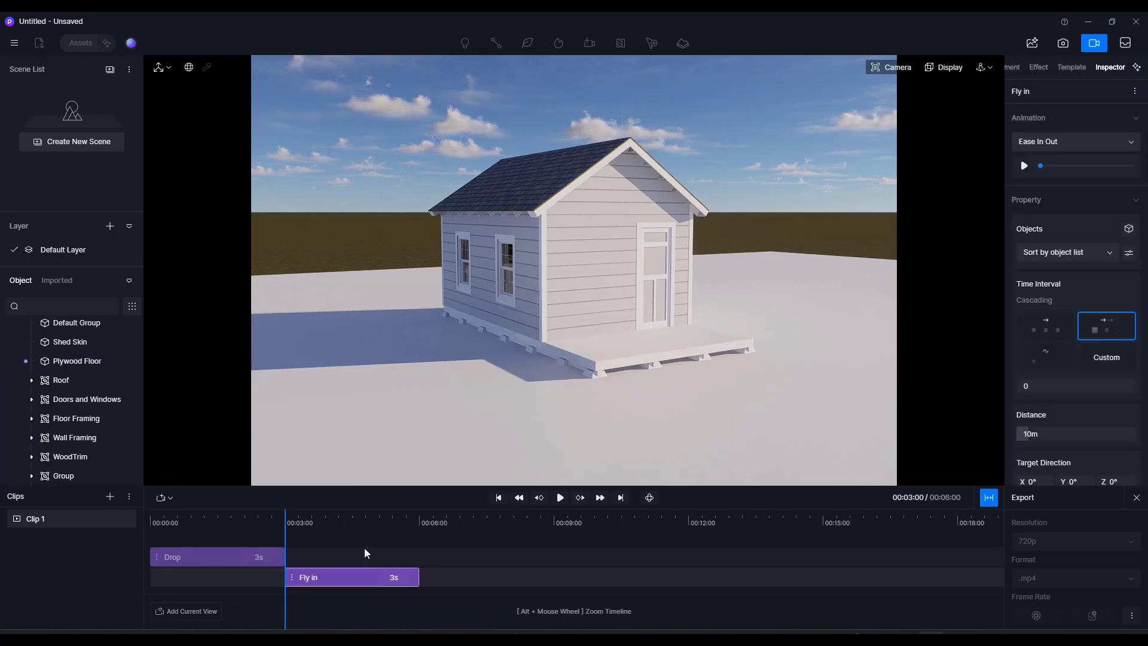
left_click(562, 498)
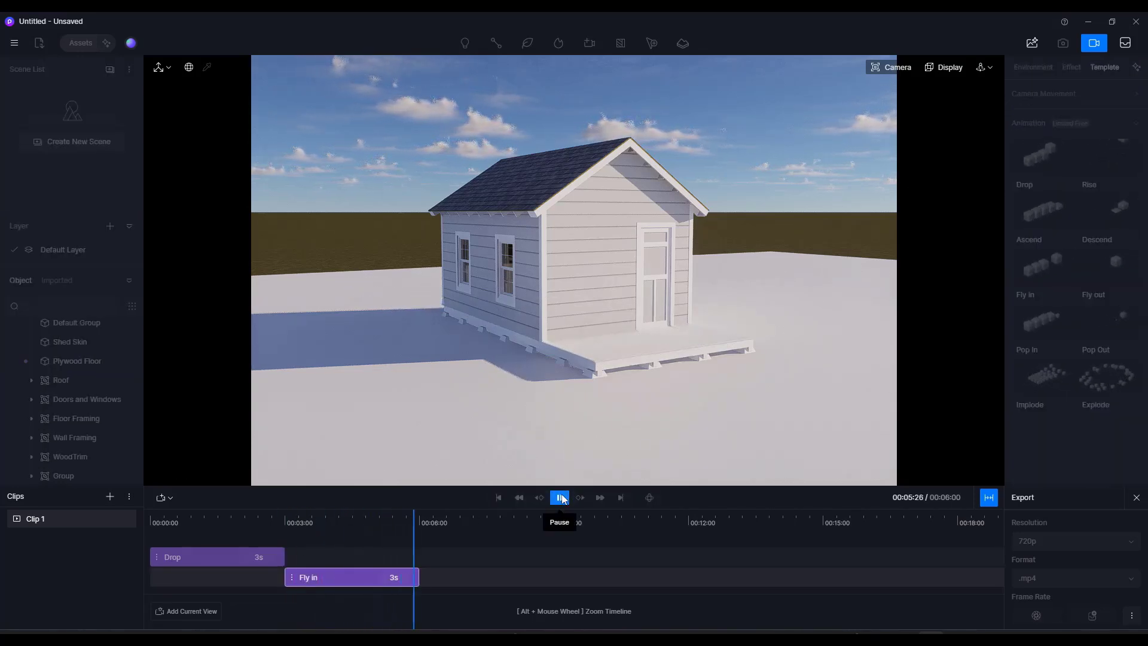
Add a 3-second Drop animation for the Wall Framing group starting at 00:06:00 and preview it.
left_click_drag(391, 525, 419, 528)
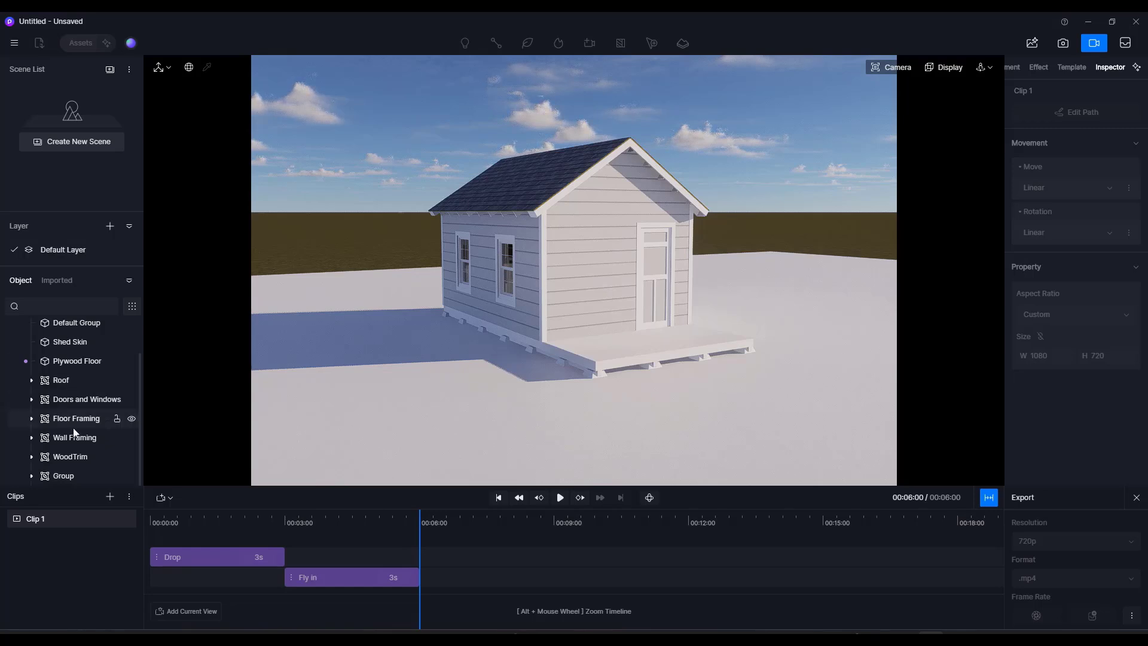
left_click(1067, 67)
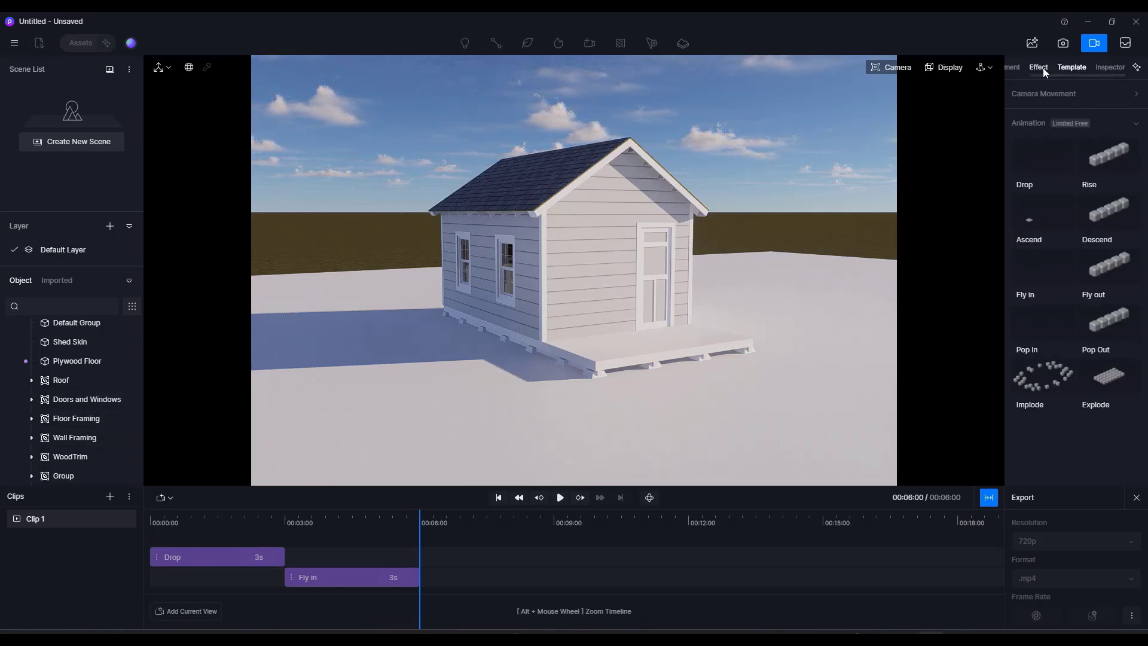
left_click(1027, 167)
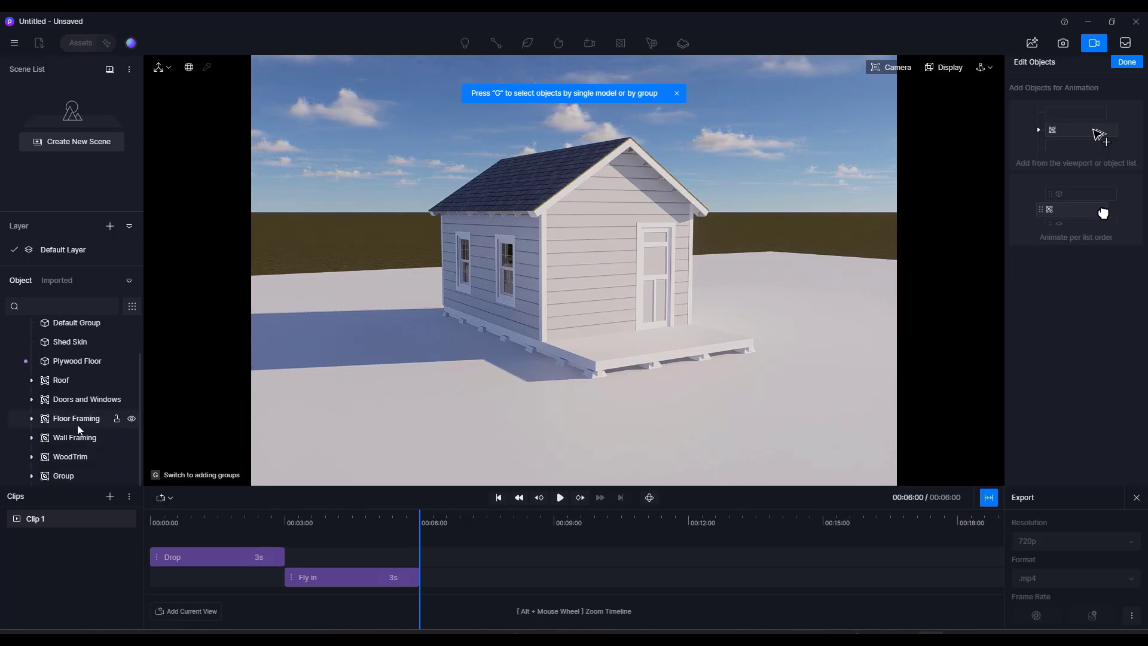
left_click_drag(74, 438, 1023, 183)
left_click(1128, 62)
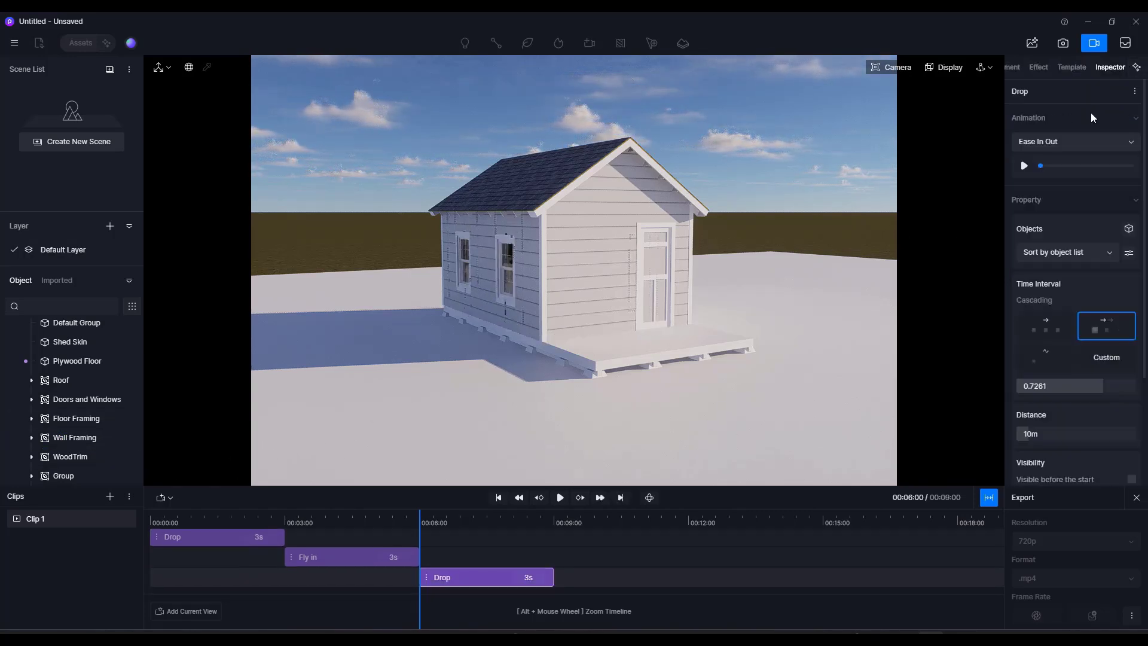
left_click(560, 497)
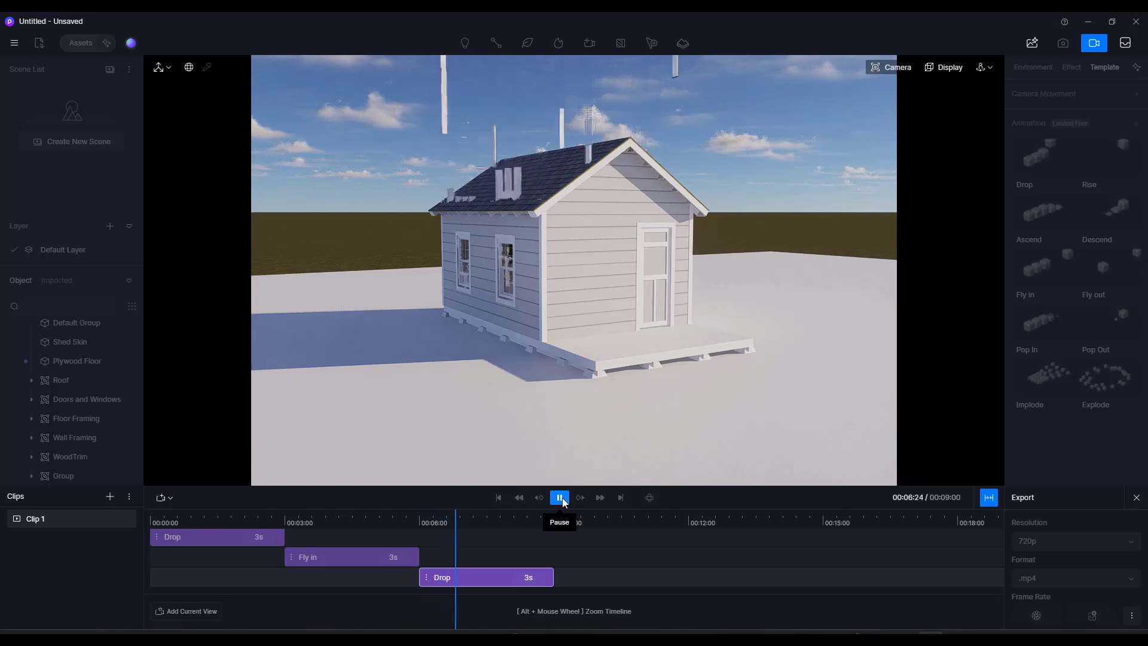
left_click(563, 501)
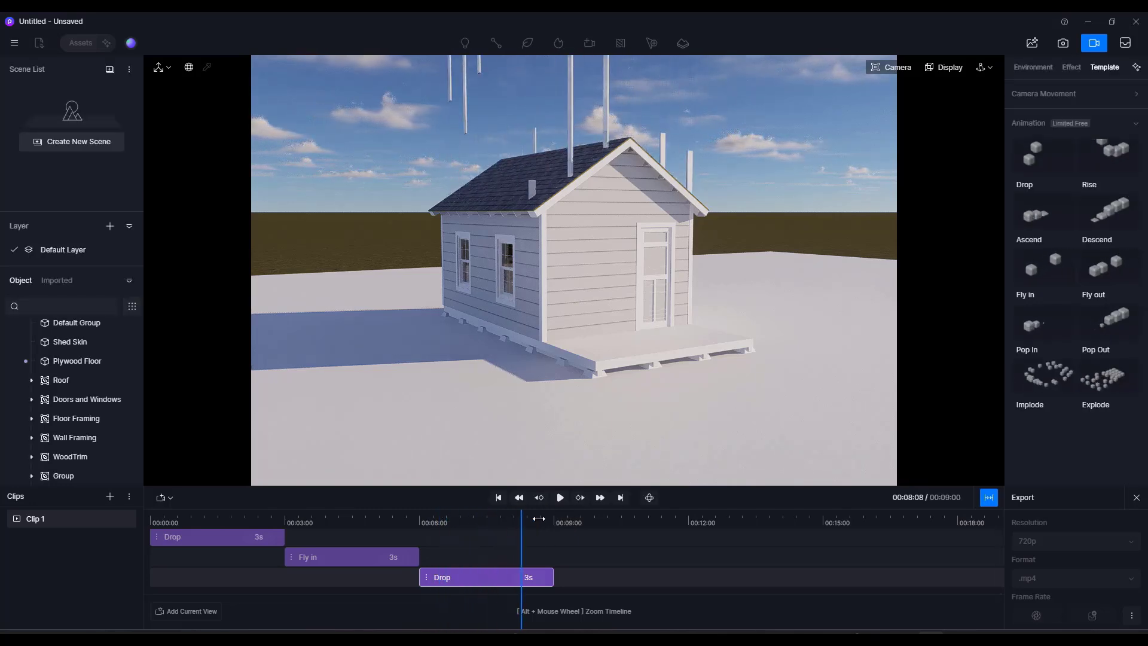
Animate the Roof Trusses and Roof Covering with a 3-second Drop at 00:09:00 and a 3-second Fly in at 00:12:00.
left_click_drag(540, 517, 565, 522)
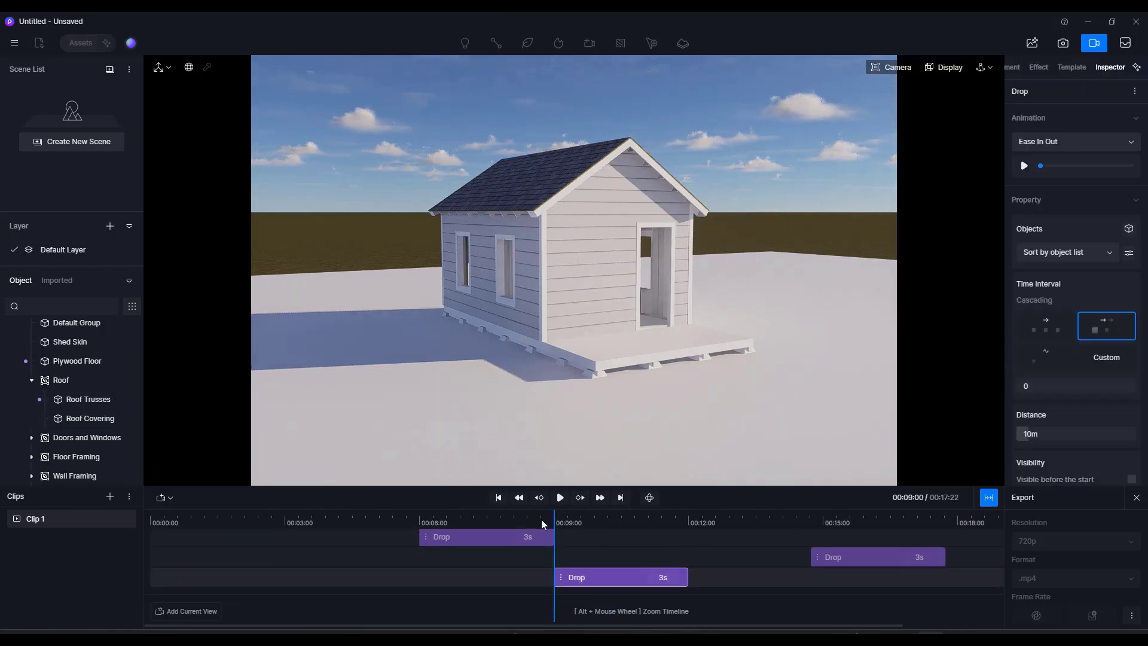
left_click(1071, 67)
left_click(1040, 272)
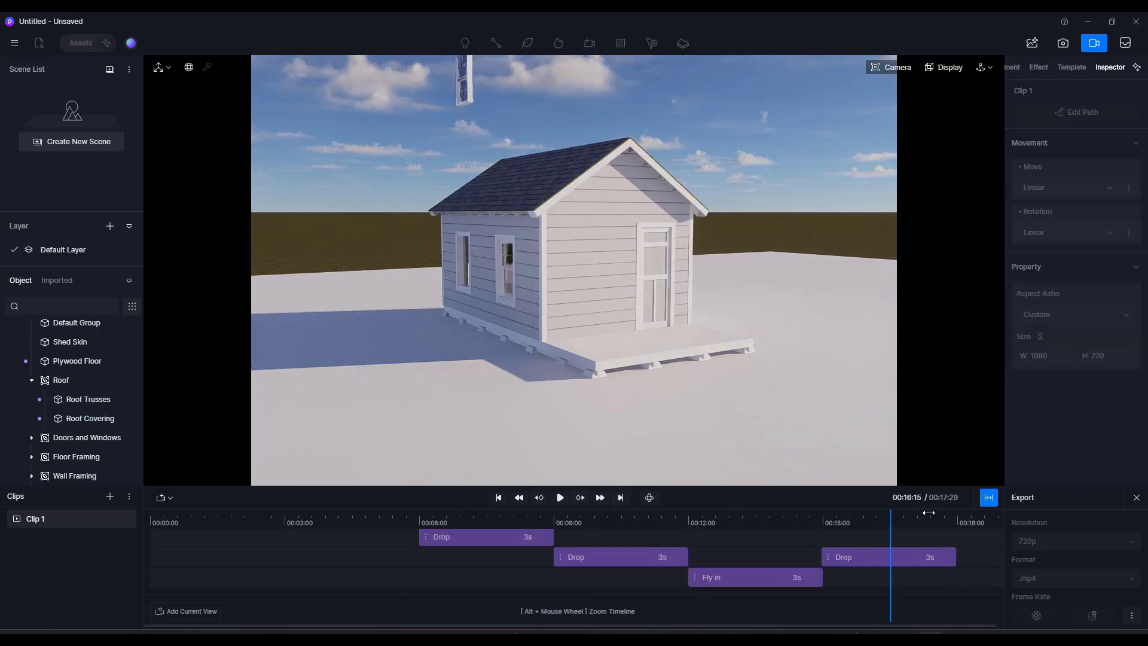
Add animations for the remaining shed parts after 00:18:00 and play the whole clip from 00:00:00.
left_click(1069, 67)
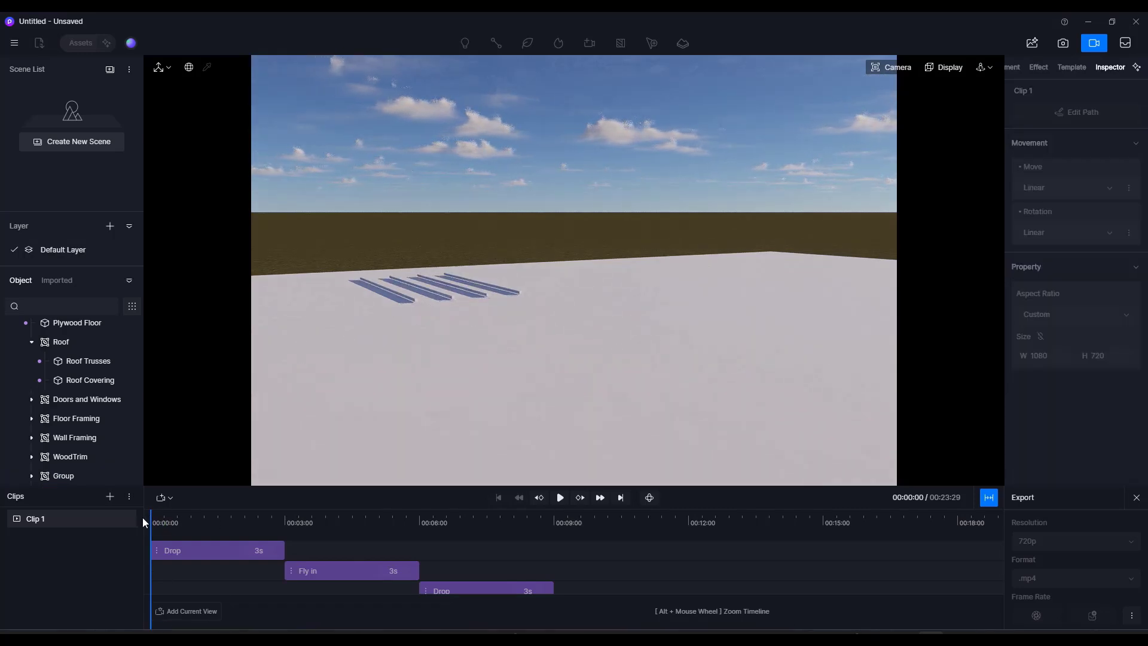
left_click(556, 502)
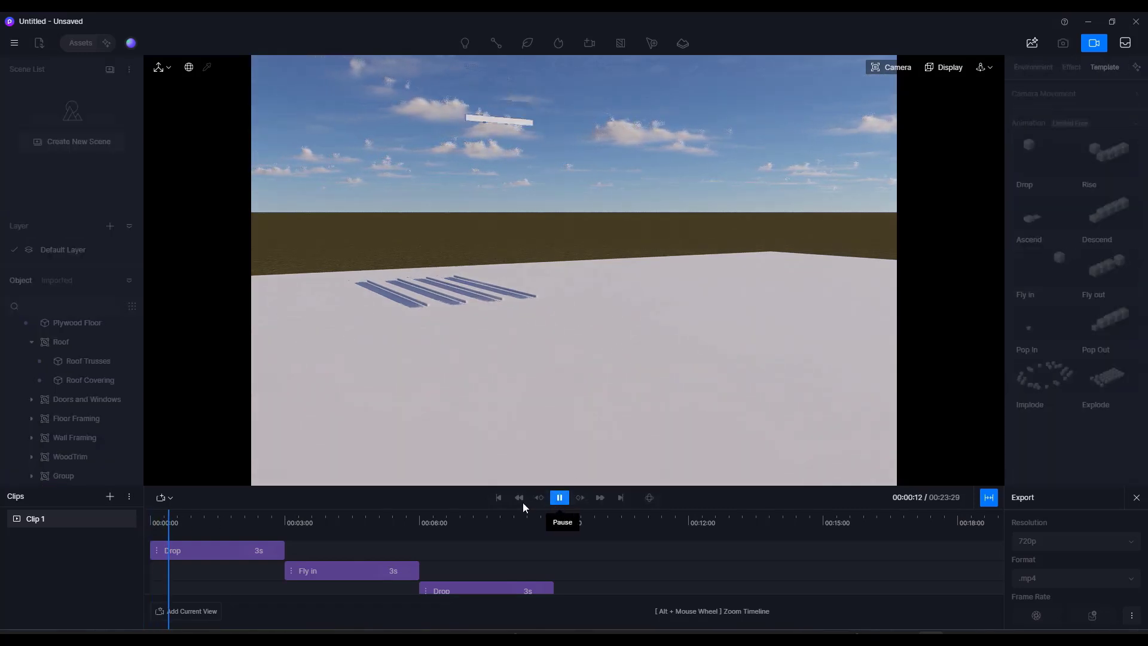